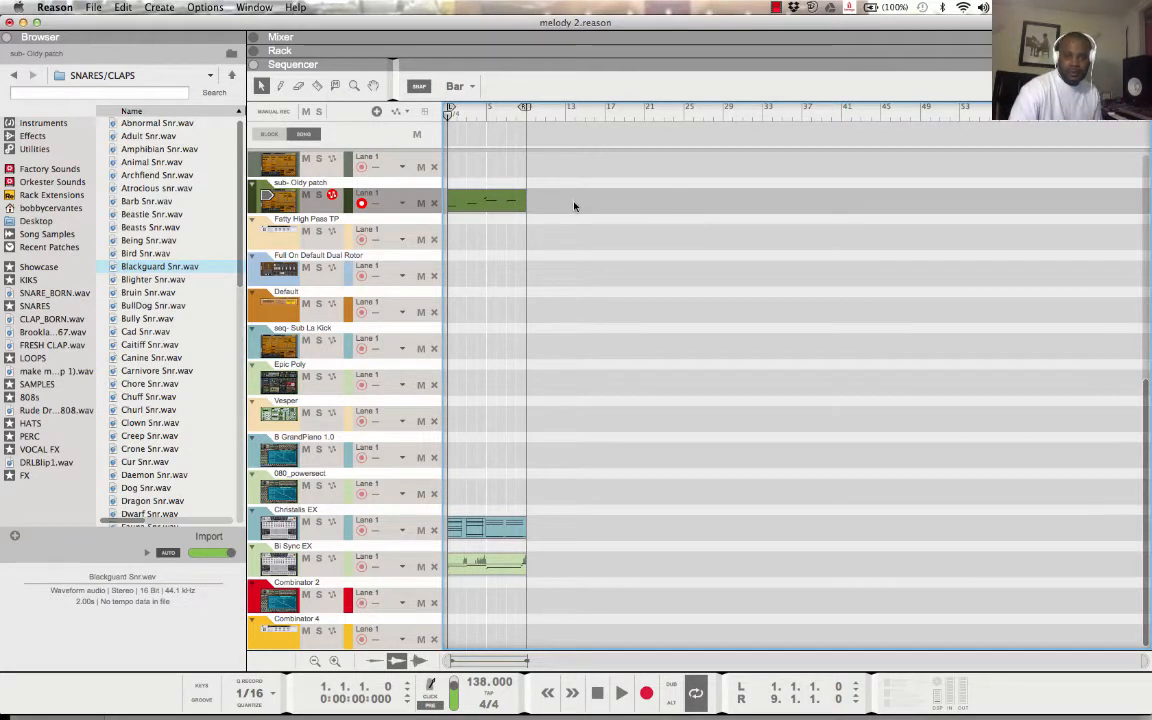
# - Copy the eight-bar clips on all tracks and paste them three times in succession, filling the arrangement up to bar 33
pyautogui.scroll(10, 574, 206)
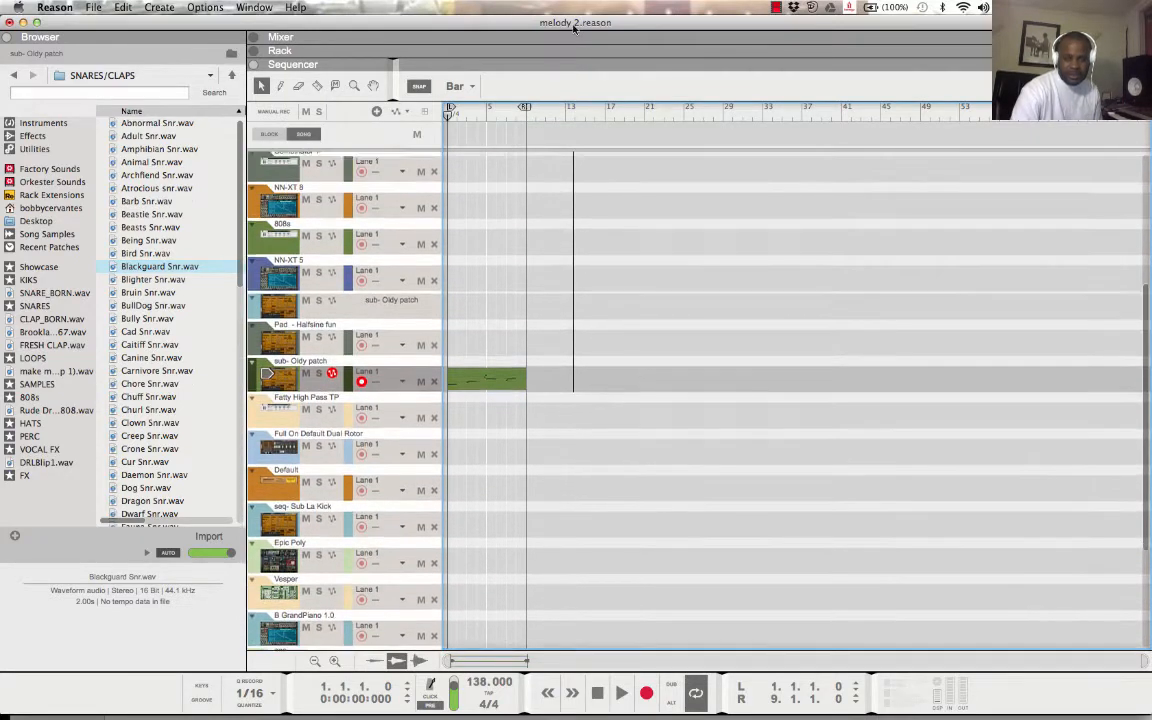
pyautogui.scroll(10, 574, 28)
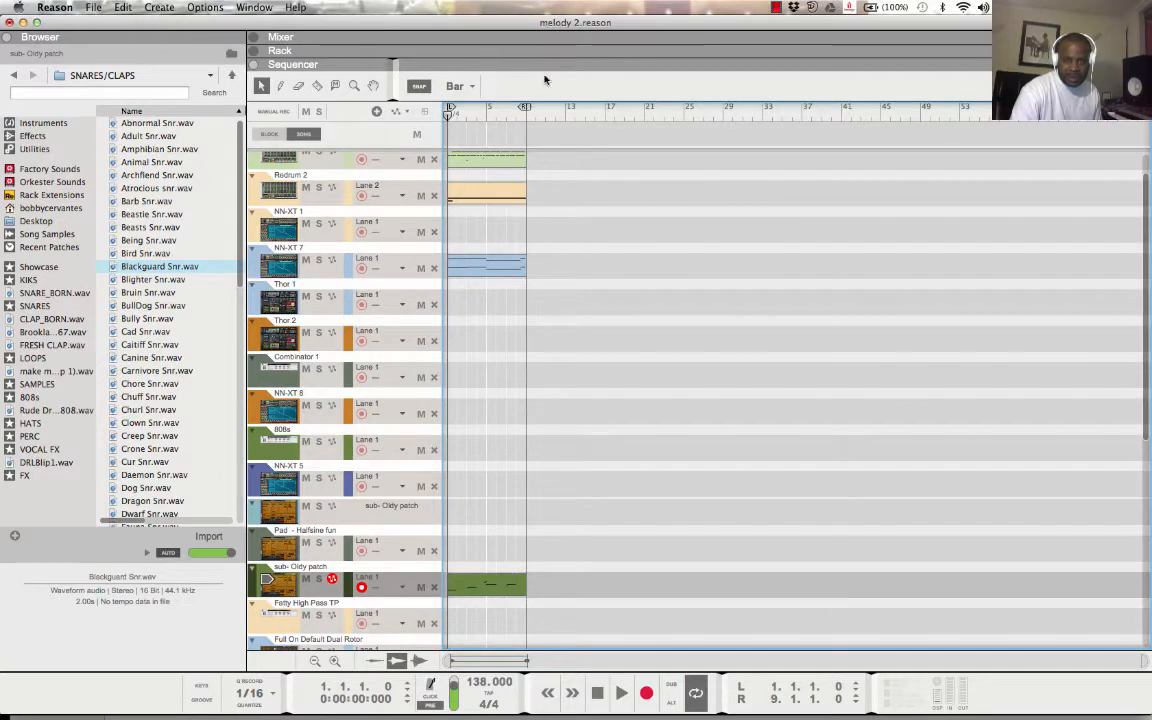
pyautogui.moveTo(548, 240); pyautogui.dragTo(316, 718)
pyautogui.press('super+c')
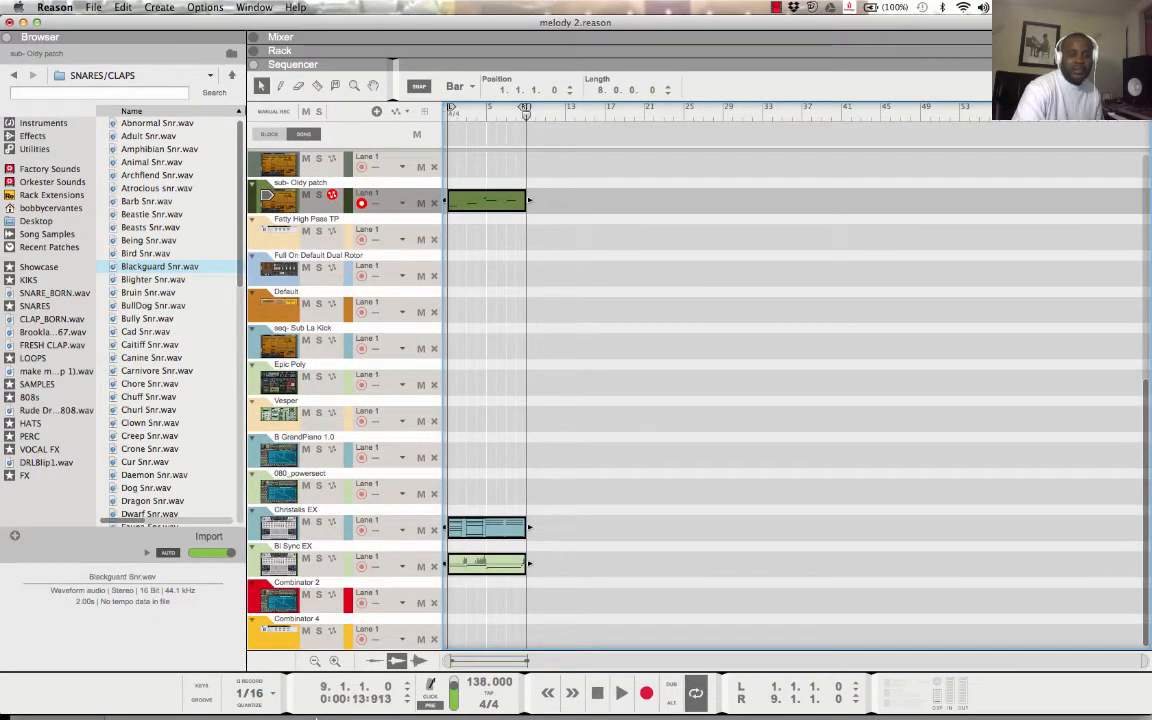
pyautogui.press('super+v')
pyautogui.press('super+v')
pyautogui.press('super+v')
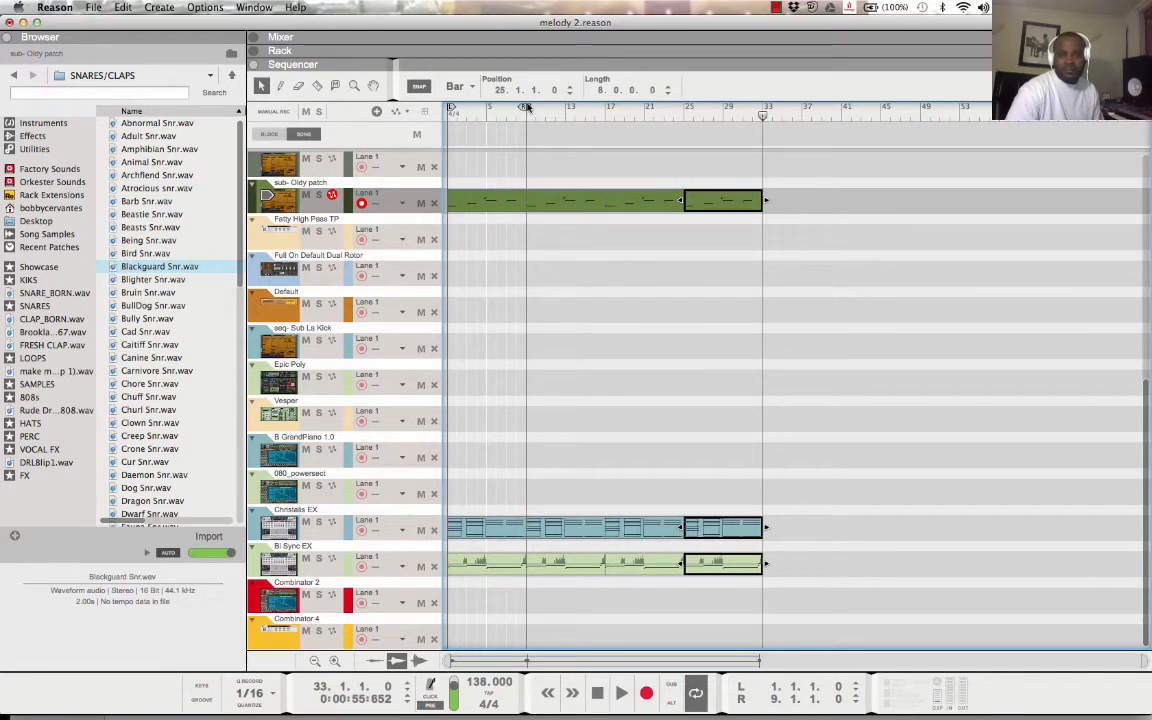
# - Move the song end marker and the right loop locator to bar 33
pyautogui.moveTo(527, 107); pyautogui.dragTo(761, 140)
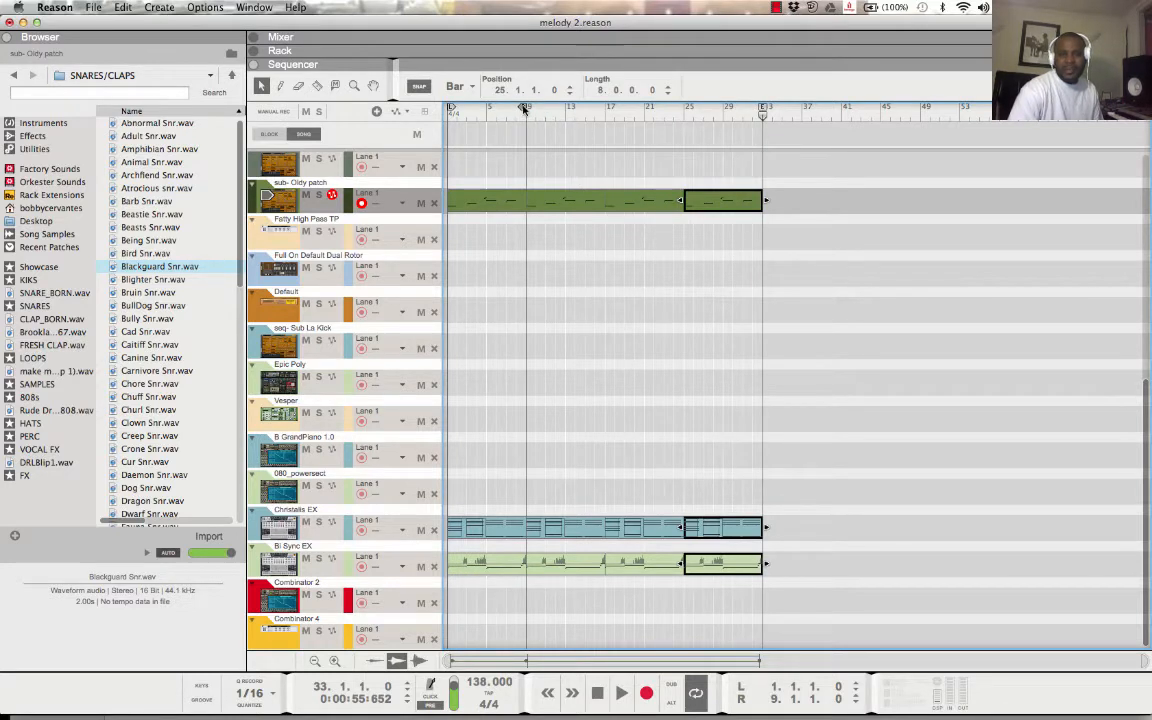
pyautogui.moveTo(523, 110); pyautogui.dragTo(760, 118)
pyautogui.click(587, 173)
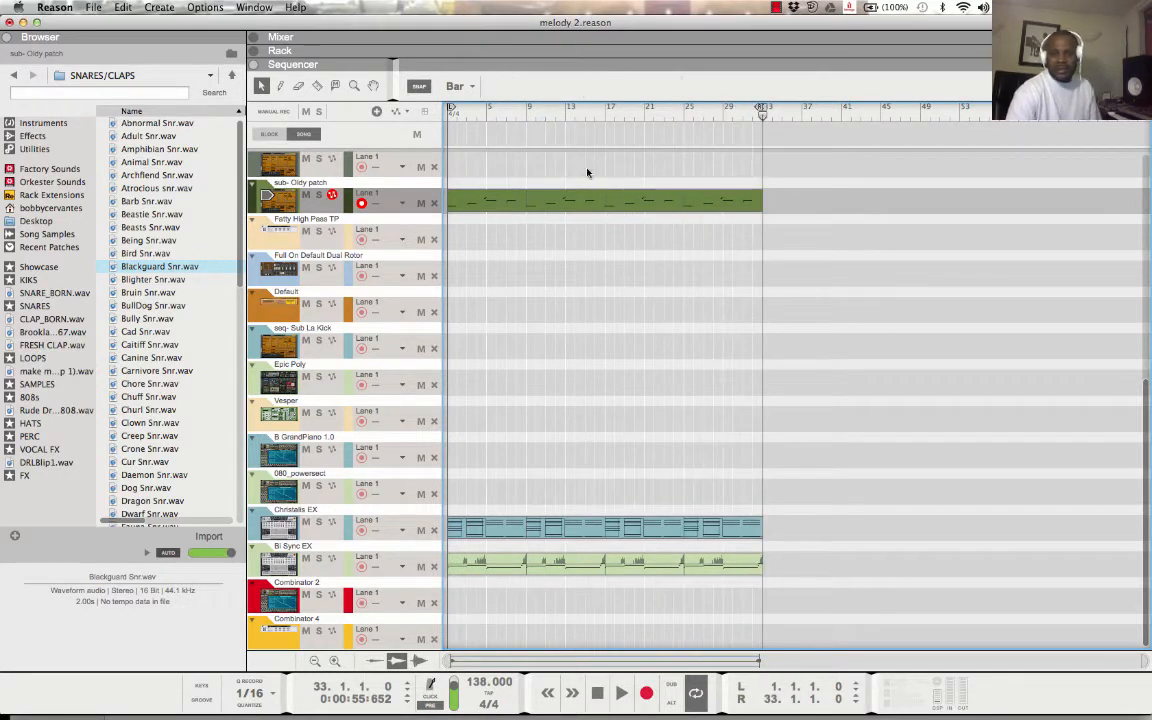
# - Delete the Redrum 1 and Redrum 2 clips in the first eight bars and return the playhead to the song start
pyautogui.moveTo(573, 179); pyautogui.dragTo(522, 20)
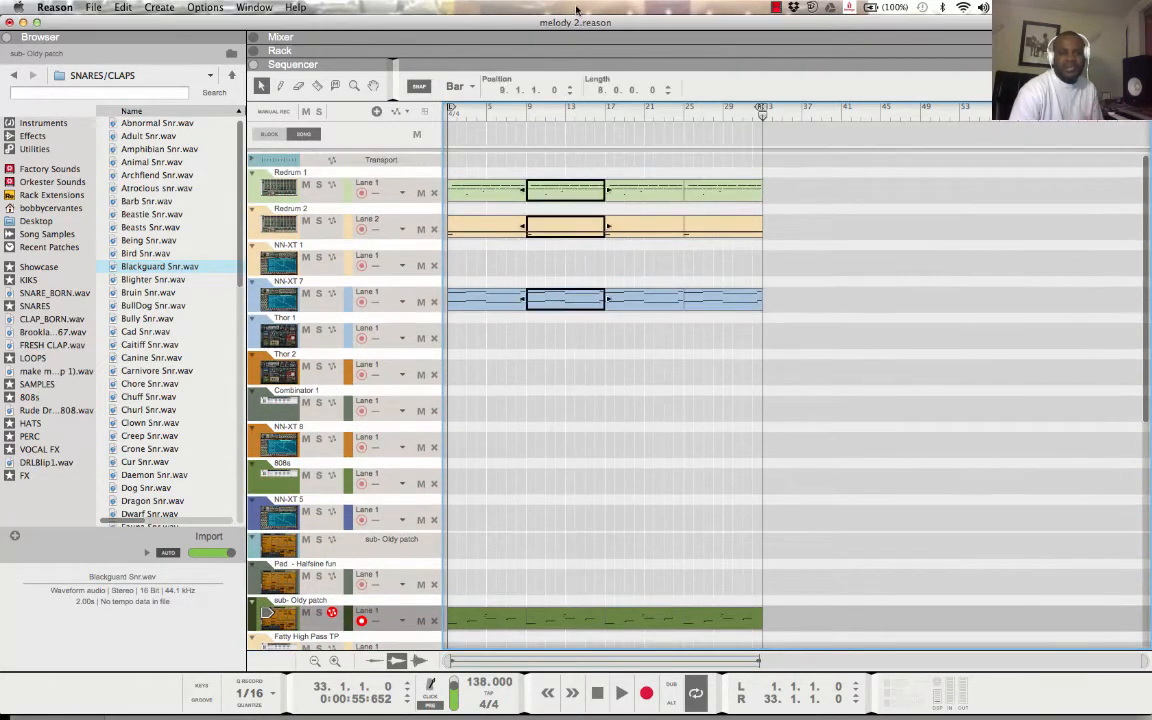
pyautogui.click(515, 250)
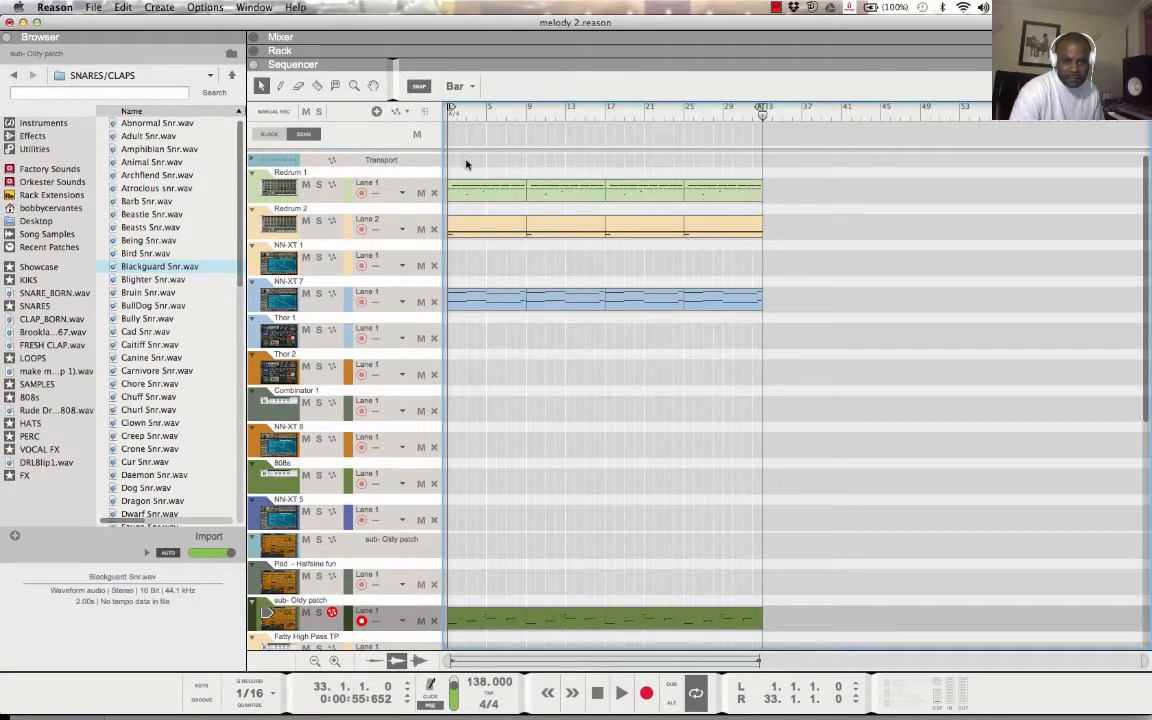
pyautogui.moveTo(464, 154); pyautogui.dragTo(505, 258)
pyautogui.press('Delete')
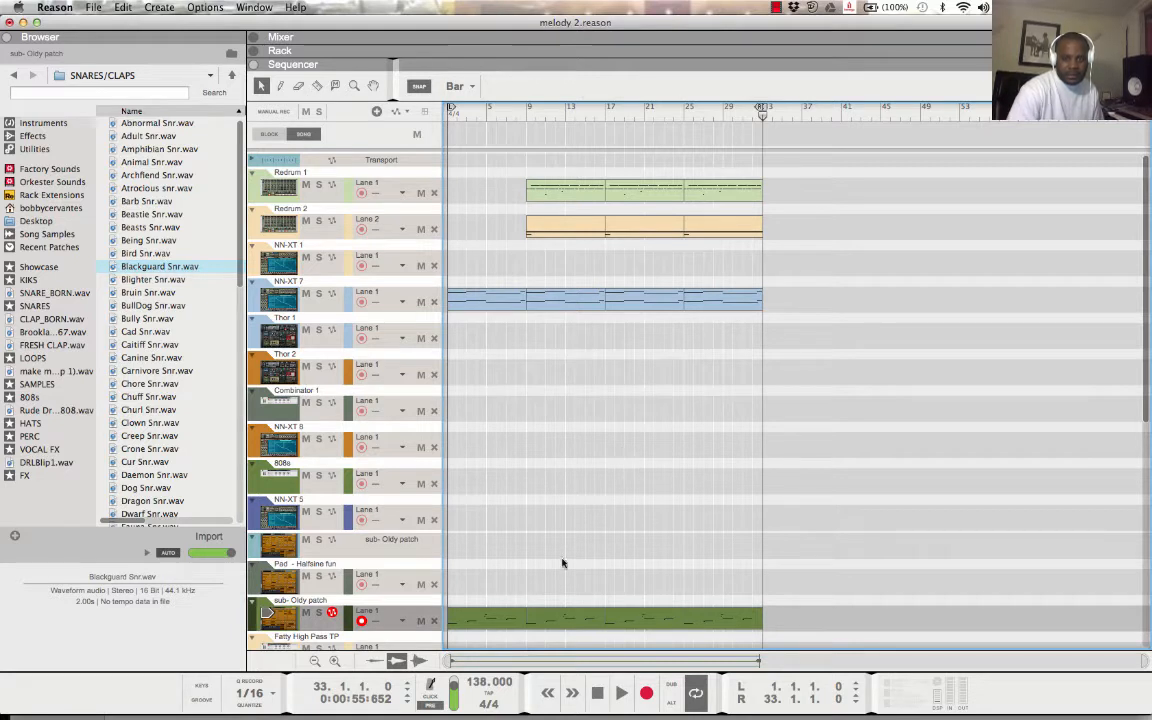
pyautogui.click(598, 693)
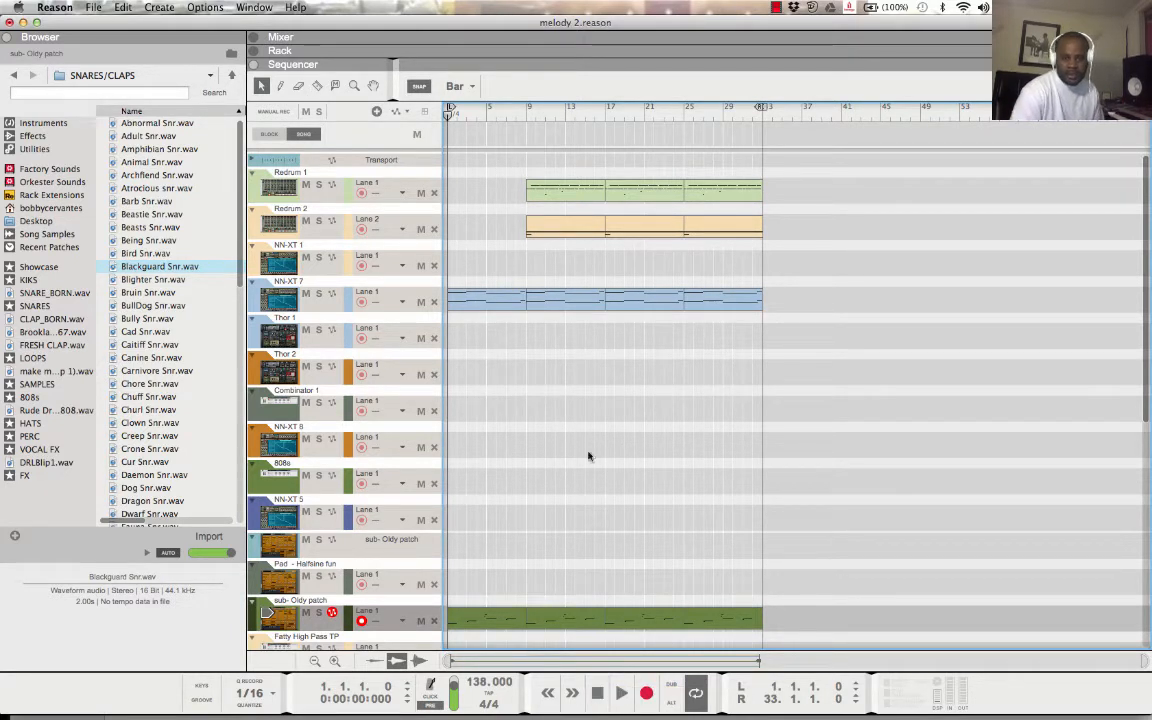
# - Delete the Christalis EX and Bl Sync EX clips in the first eight bars
pyautogui.scroll(-5, 562, 485)
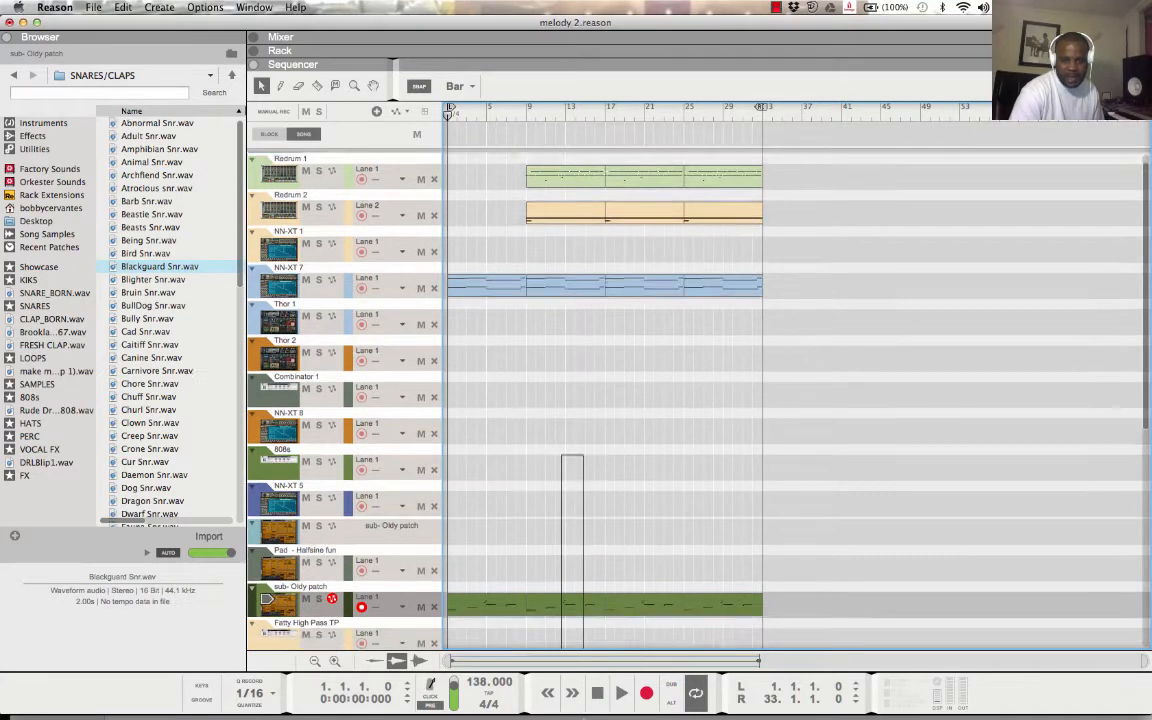
pyautogui.scroll(-5, 571, 485)
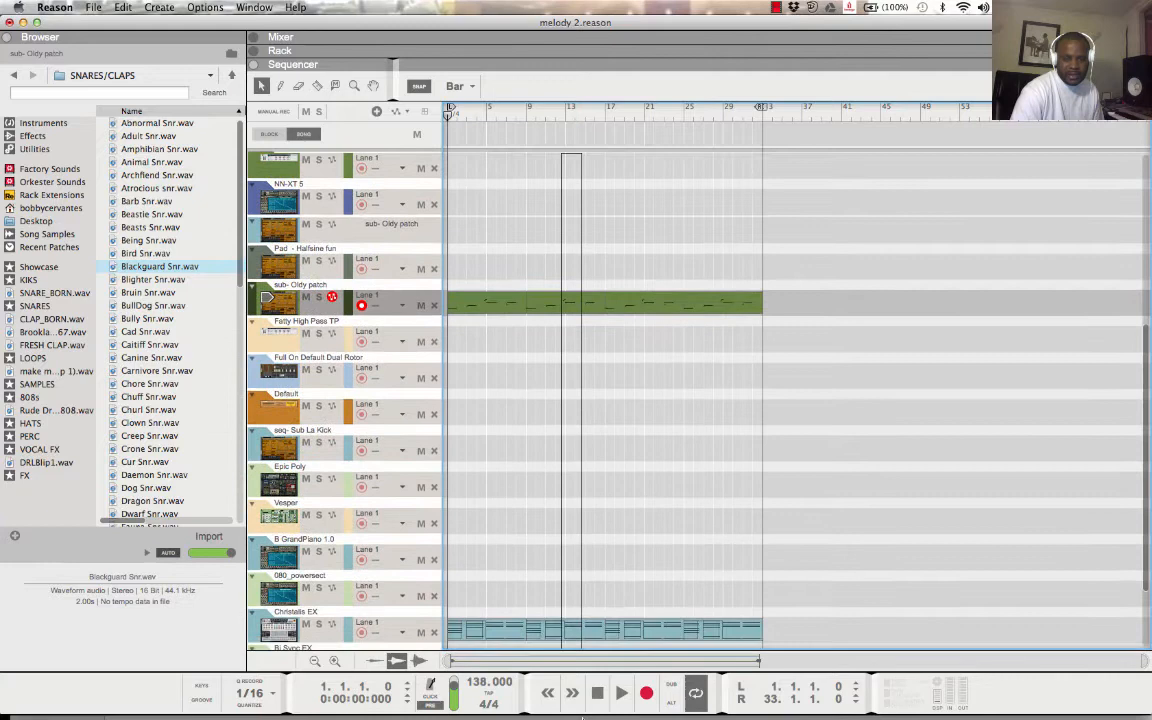
pyautogui.moveTo(582, 718); pyautogui.dragTo(582, 718)
pyautogui.click(534, 445)
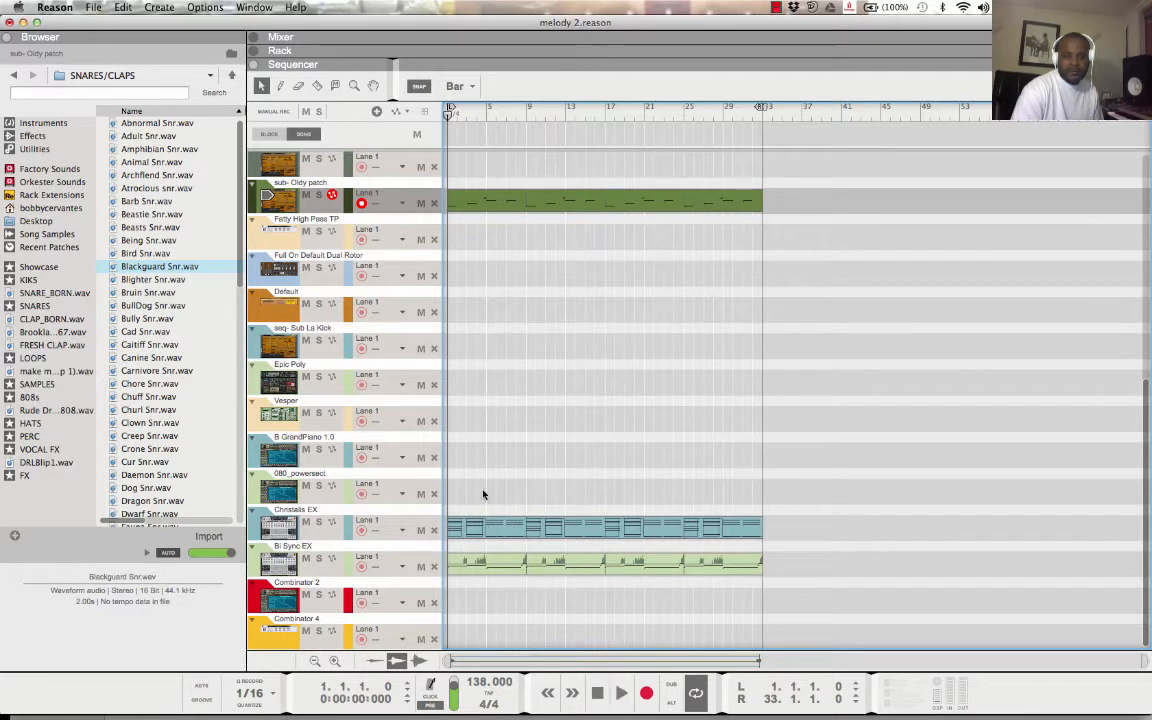
pyautogui.moveTo(483, 494); pyautogui.dragTo(481, 604)
pyautogui.press('Delete')
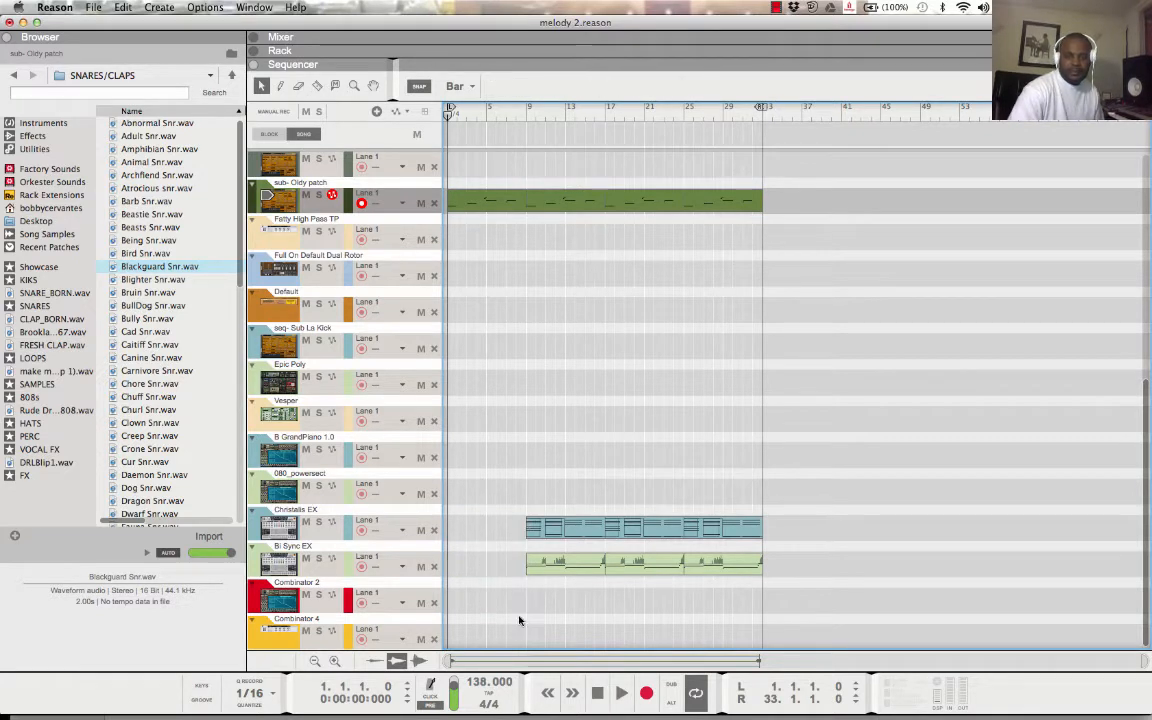
# - Start playback, delete the sub- Oldy patch clip in the first eight bars, and stop back at the song start
pyautogui.click(622, 700)
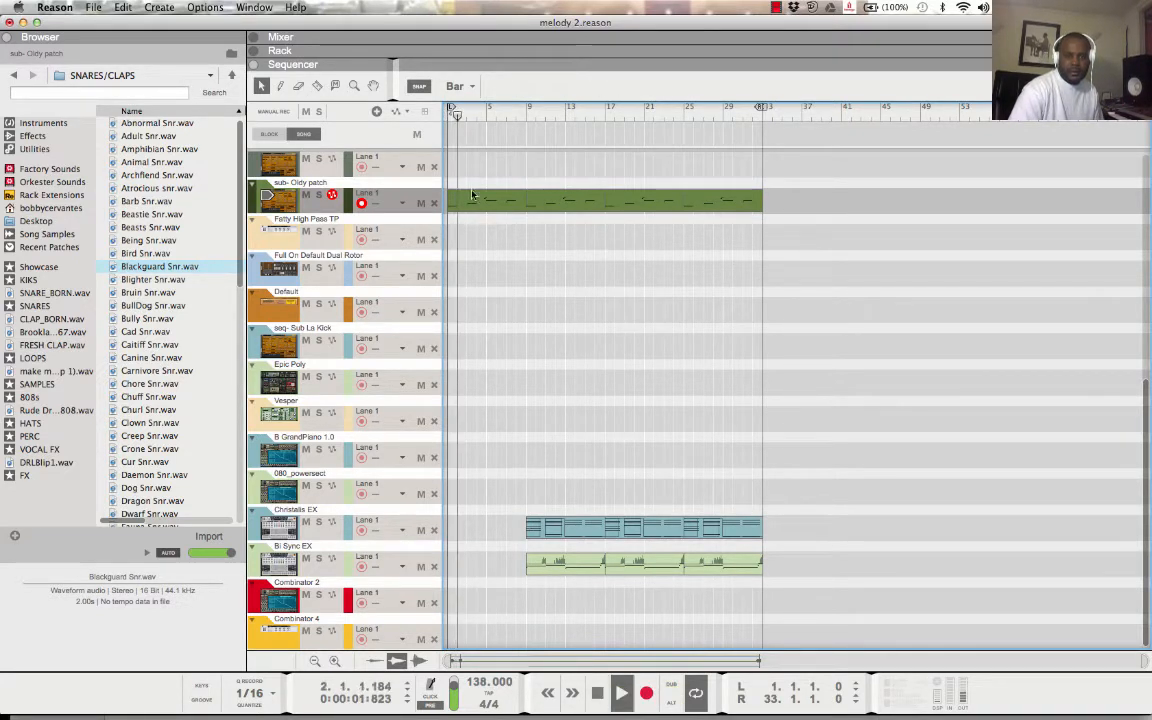
pyautogui.moveTo(481, 216); pyautogui.dragTo(478, 196)
pyautogui.press('Delete')
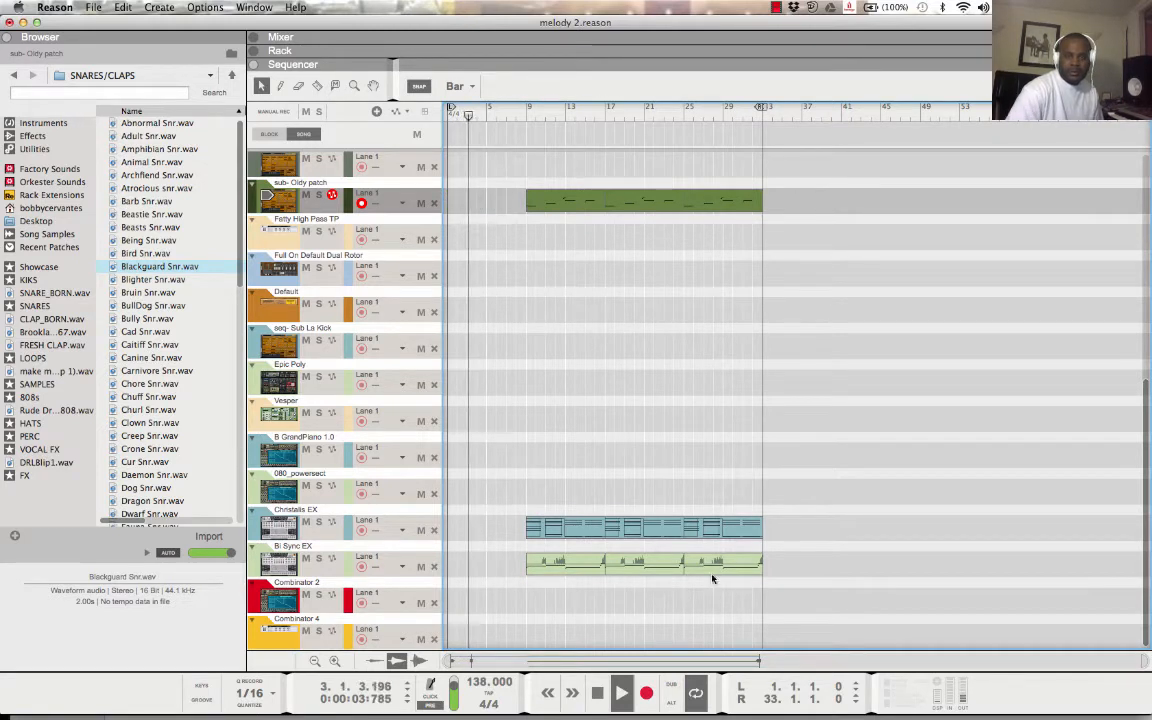
pyautogui.doubleClick(598, 694)
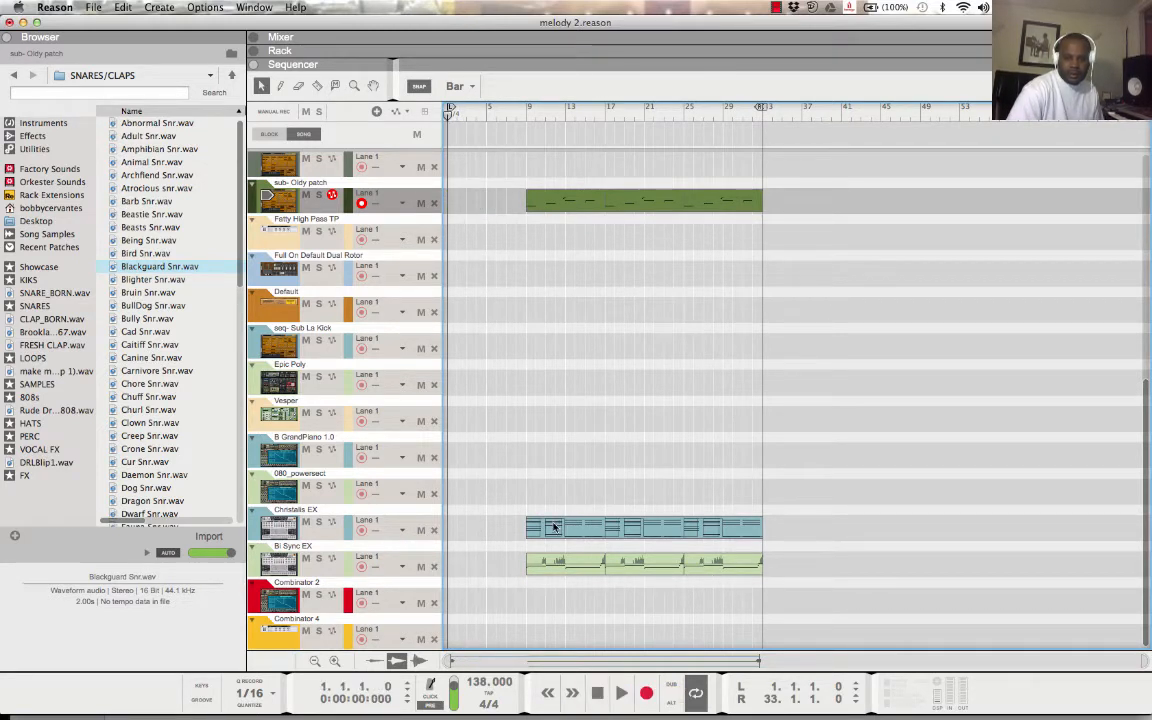
# - Move the Christalis EX clip from bar 9 to bar 1 and refill bars 9 to 17 with a copy of it
pyautogui.moveTo(553, 527); pyautogui.dragTo(411, 527)
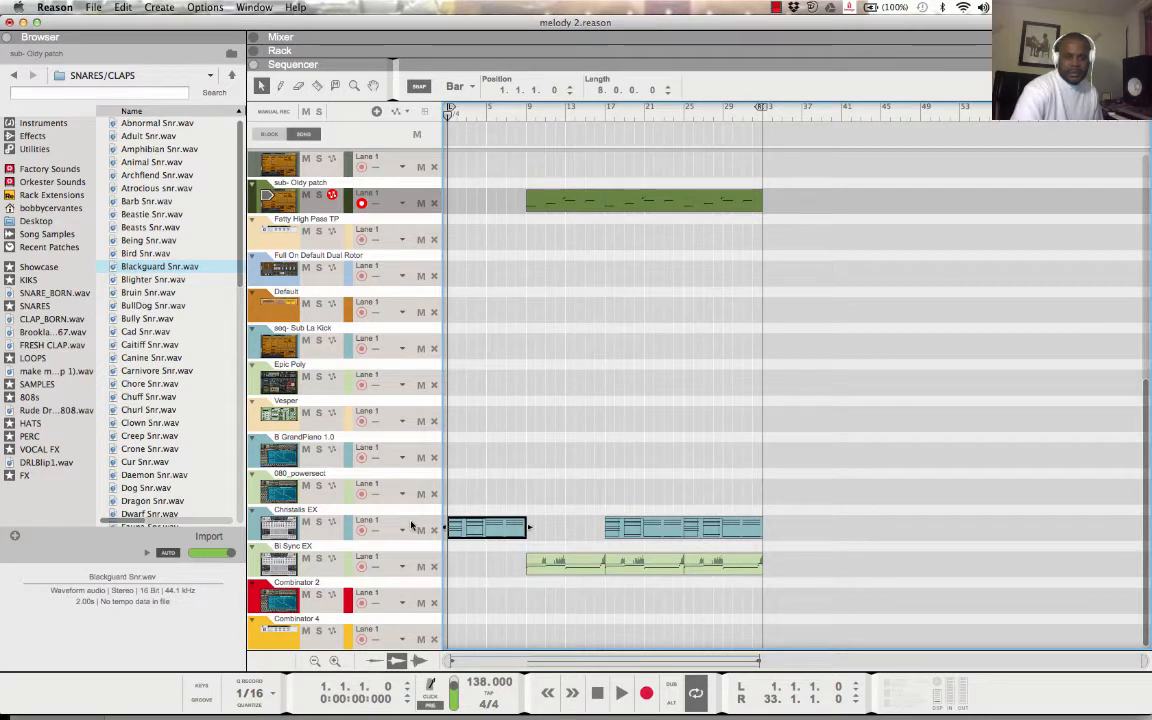
pyautogui.press('super+d')
pyautogui.click(549, 618)
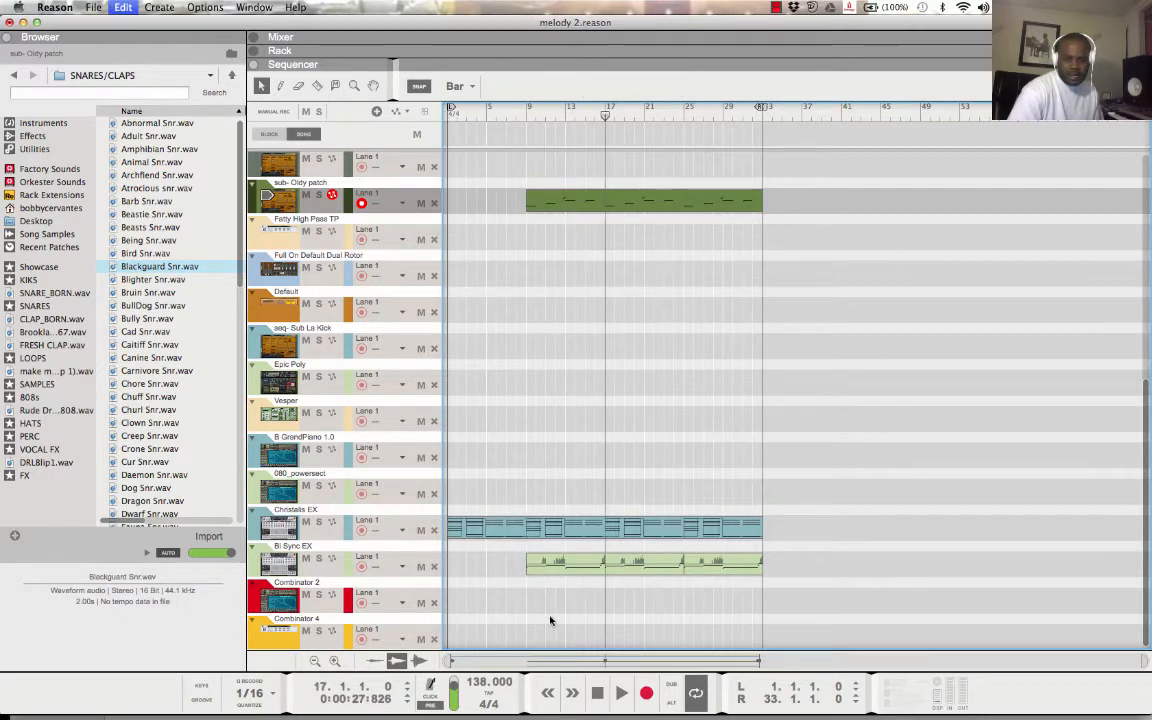
# - Play the stripped-down intro from bar 1 past the drum entry at bar 9, then return the playhead to the start
pyautogui.click(598, 694)
pyautogui.click(625, 696)
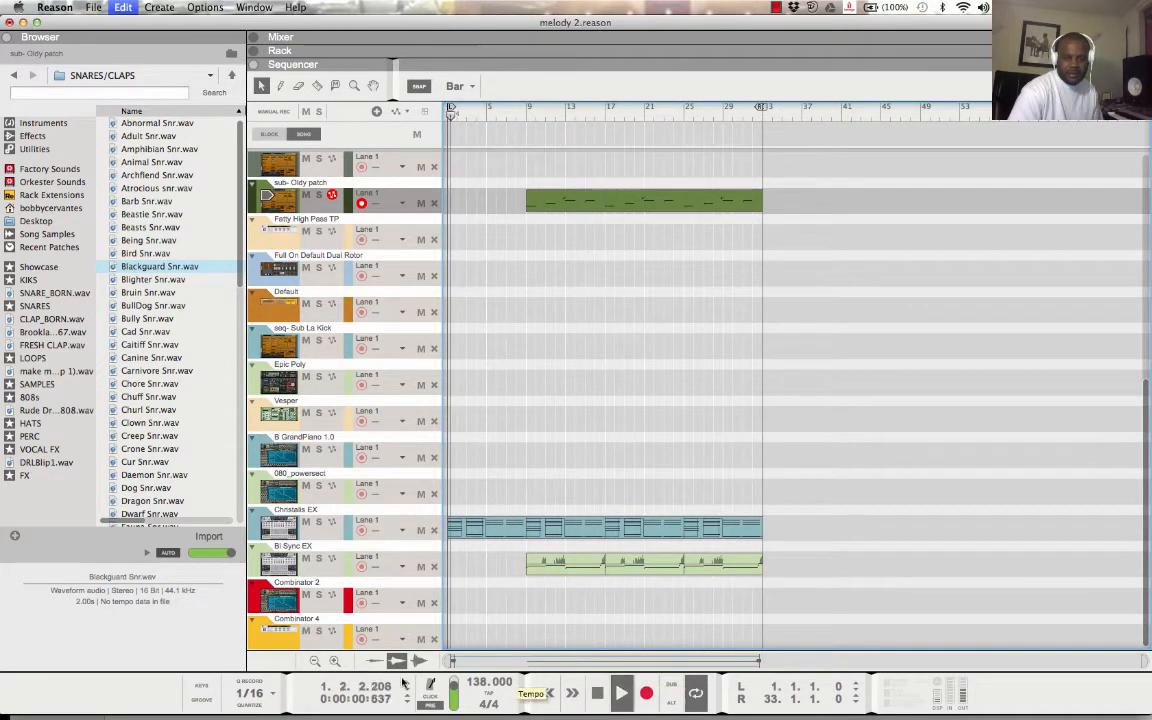
pyautogui.moveTo(503, 178); pyautogui.dragTo(504, 4)
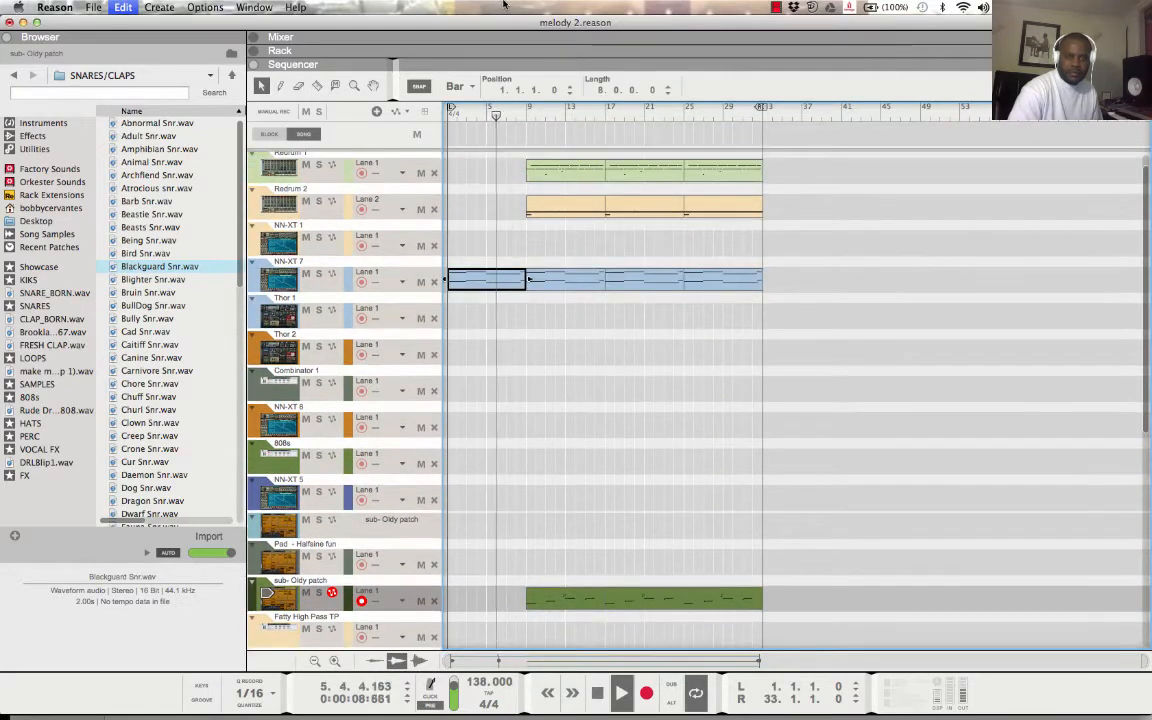
pyautogui.moveTo(491, 154); pyautogui.dragTo(497, 5)
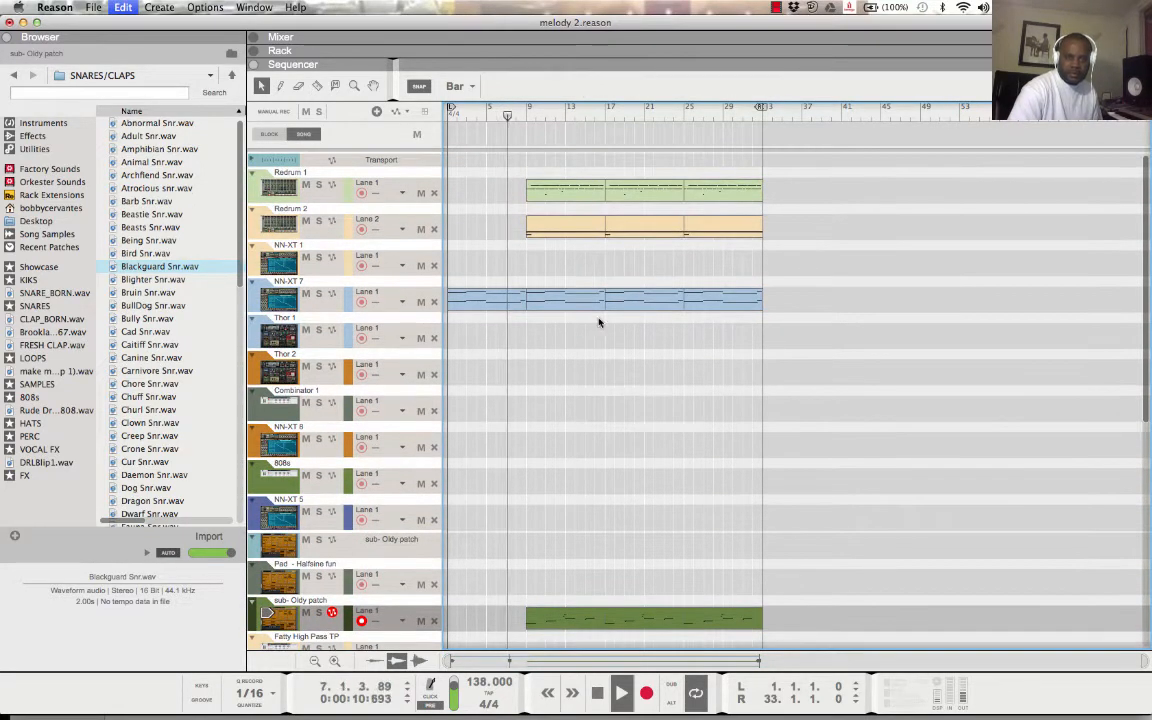
pyautogui.click(598, 693)
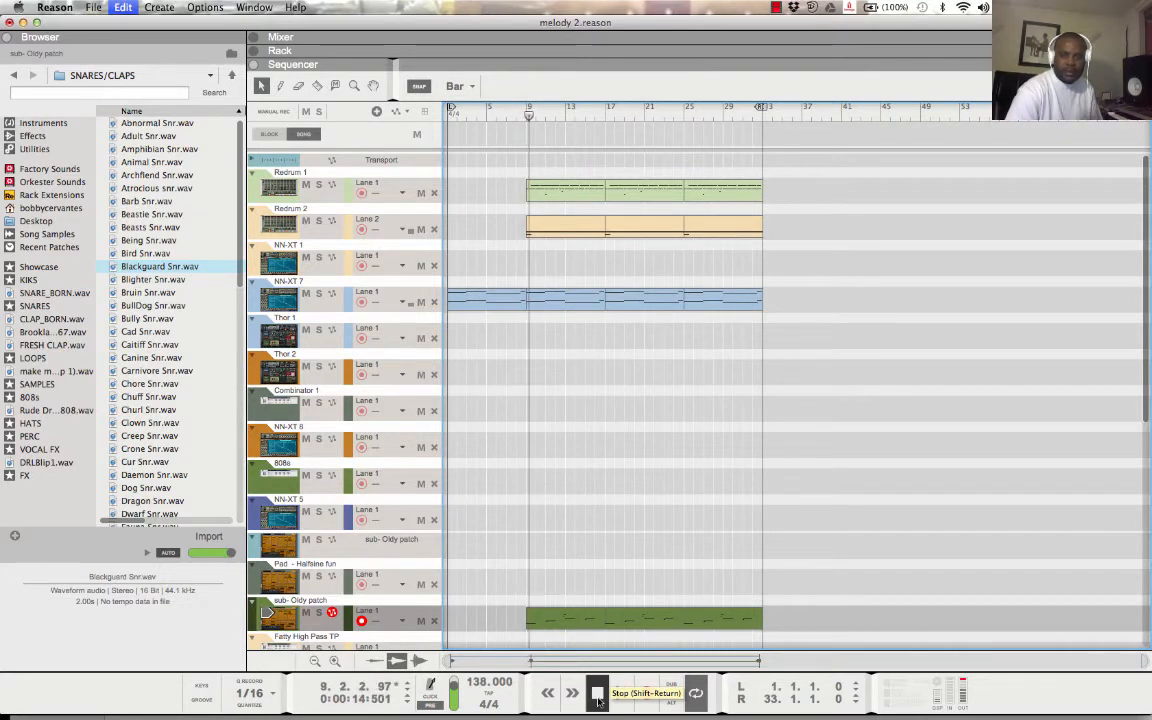
pyautogui.click(598, 693)
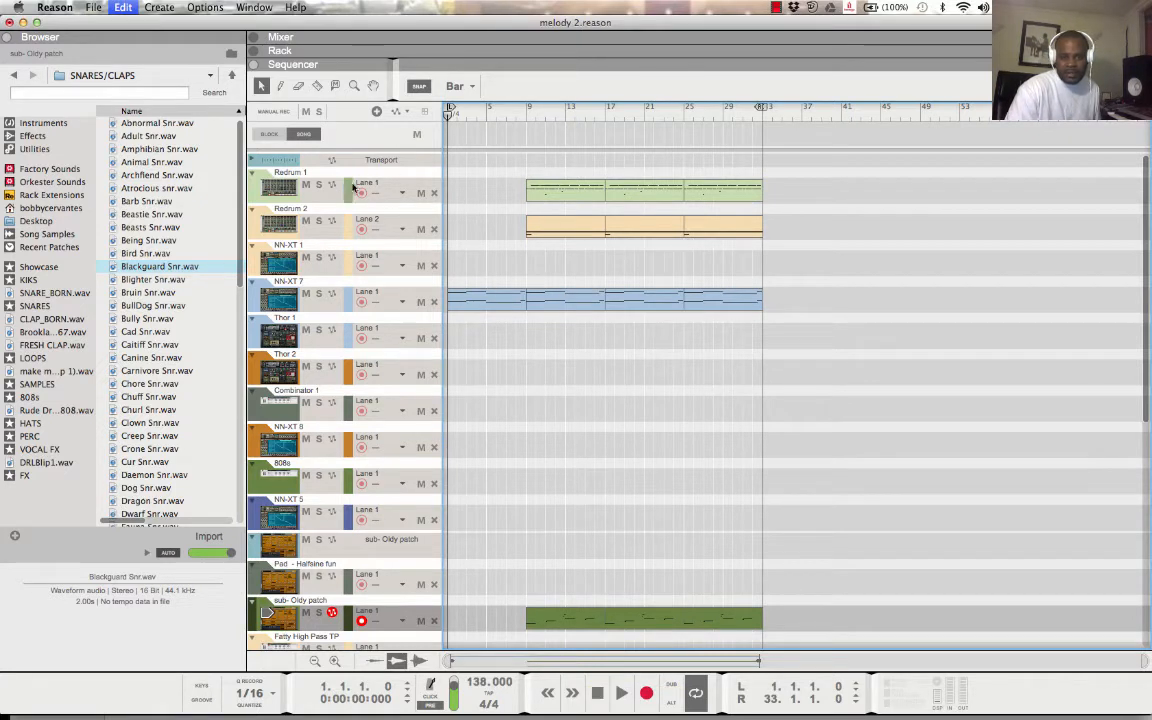
# - Select the Redrum 2 track and enlarge the rack area above the sequencer to show its drum machine
pyautogui.click(346, 225)
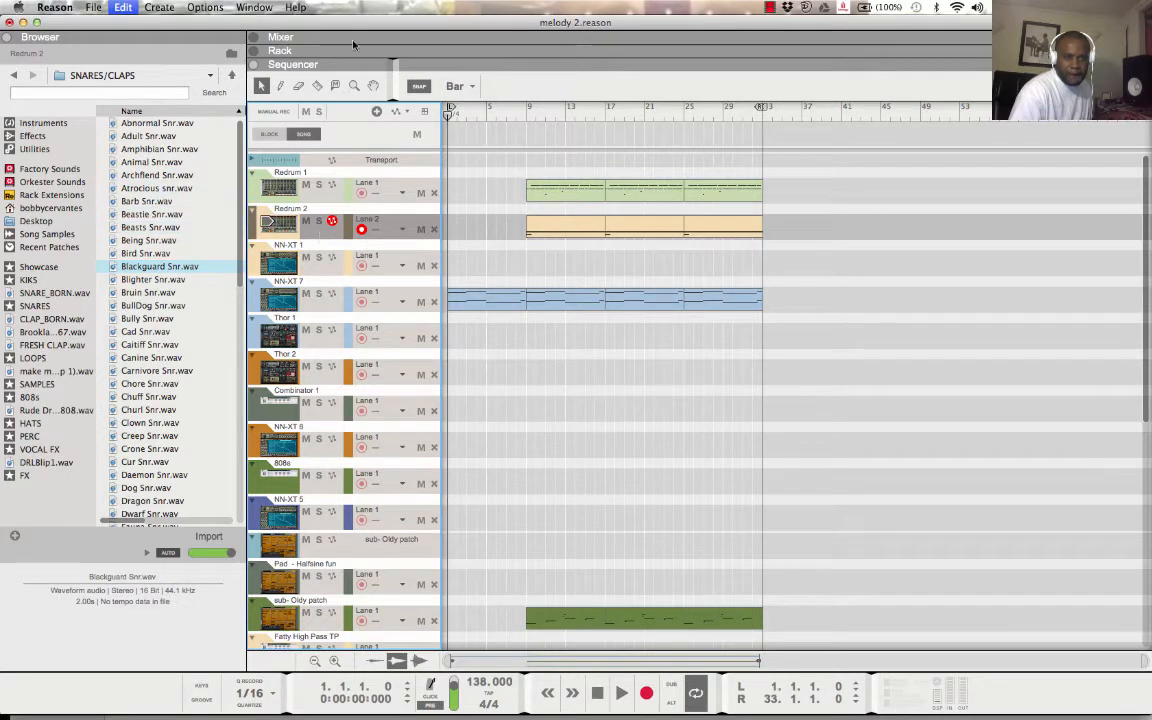
pyautogui.moveTo(381, 62); pyautogui.dragTo(394, 341)
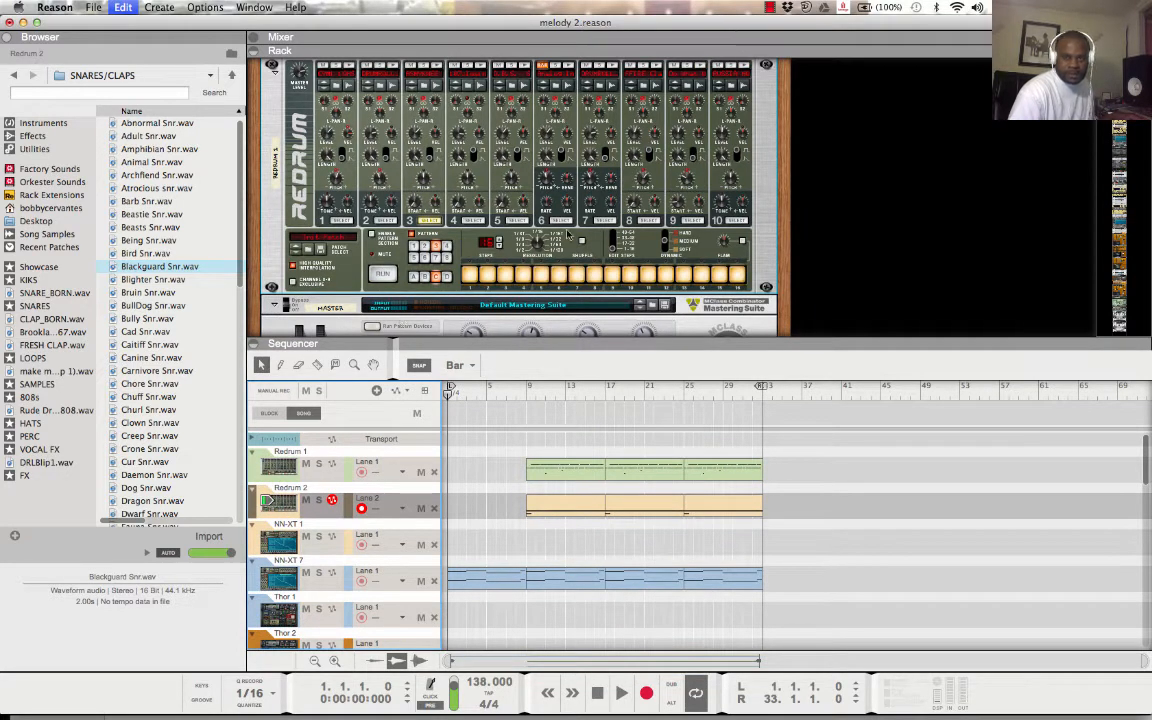
pyautogui.click(722, 140)
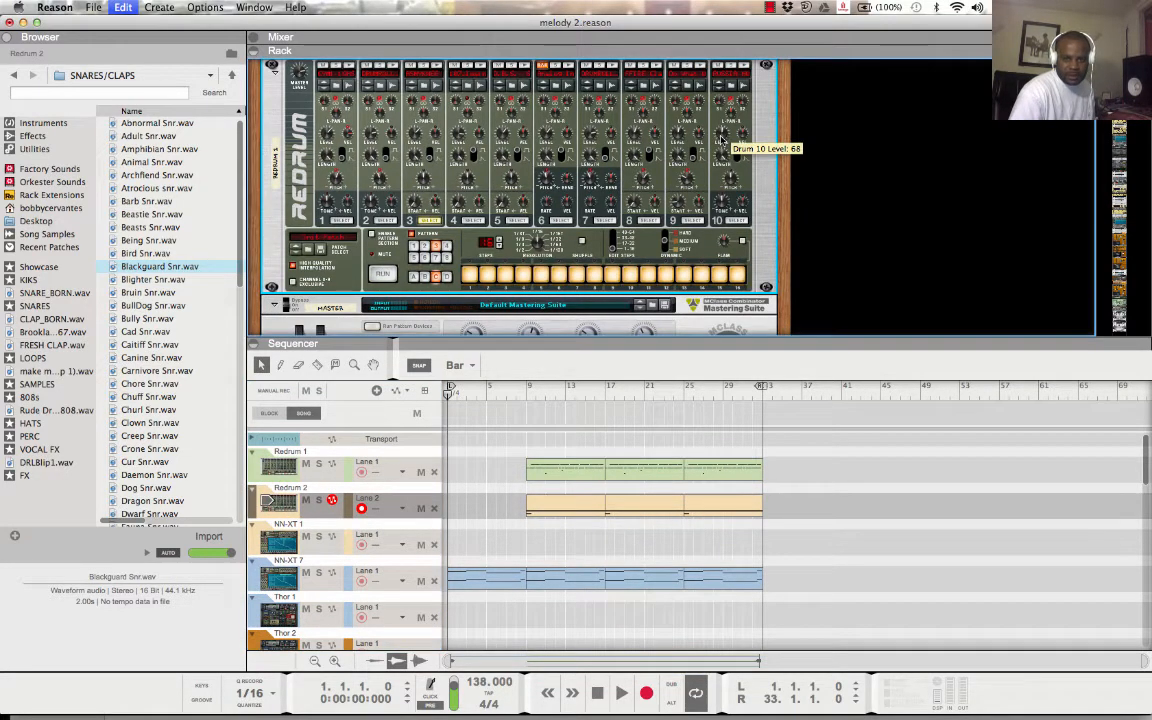
pyautogui.click(338, 514)
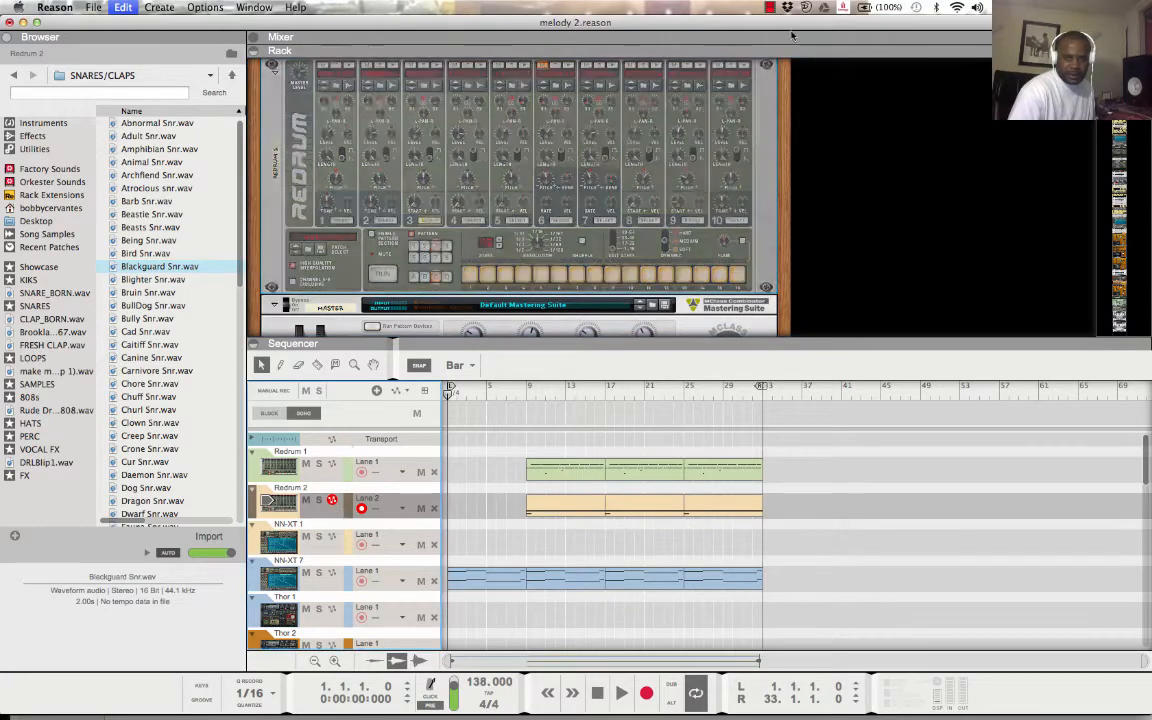
# - Browse samples for Redrum 2's drum channel 10 in the FX favorites, going to the end of the list
pyautogui.click(737, 88)
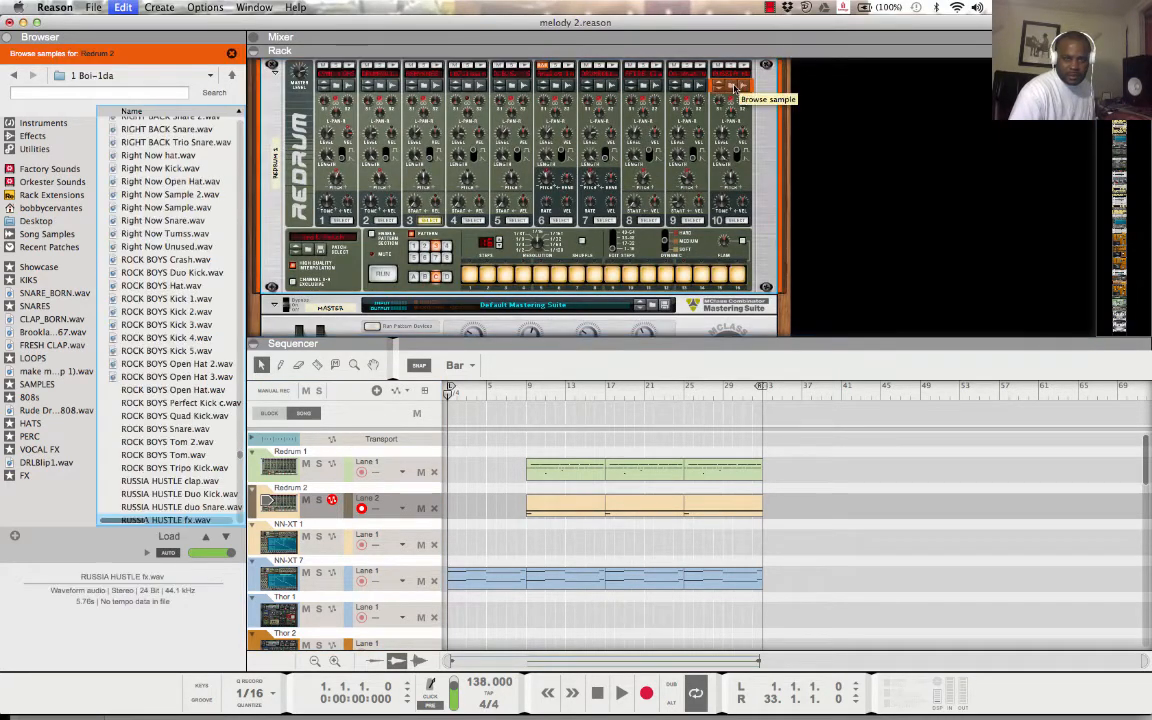
pyautogui.click(26, 477)
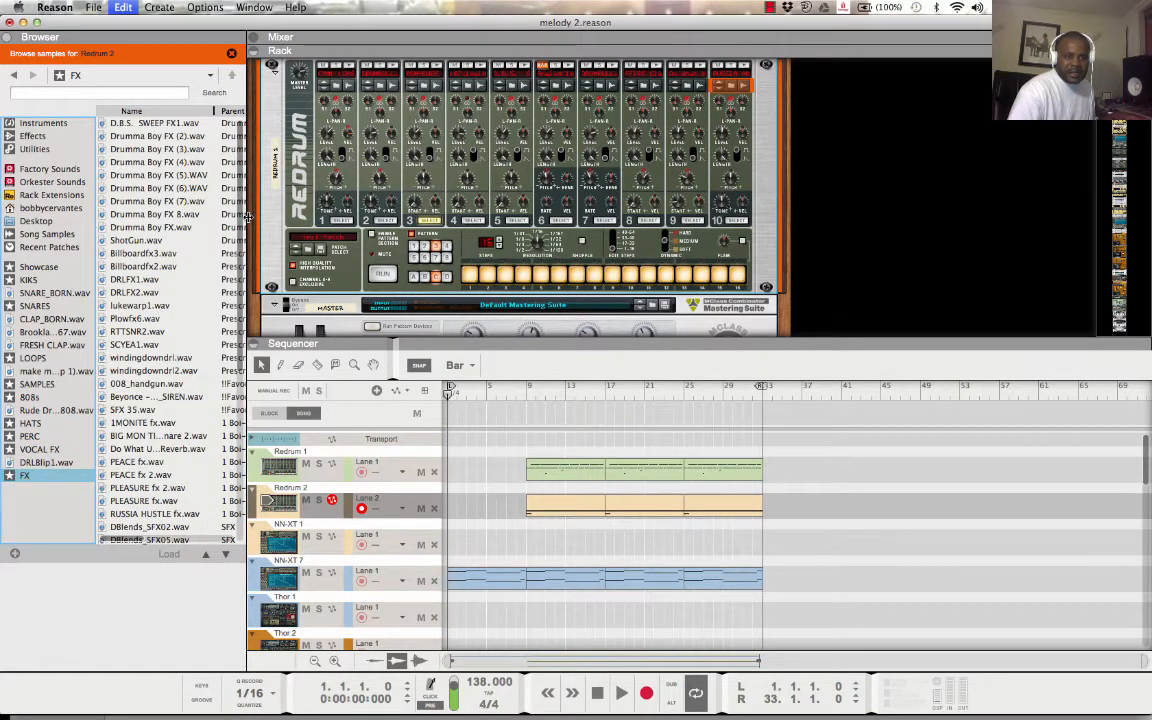
pyautogui.moveTo(222, 202); pyautogui.dragTo(222, 484)
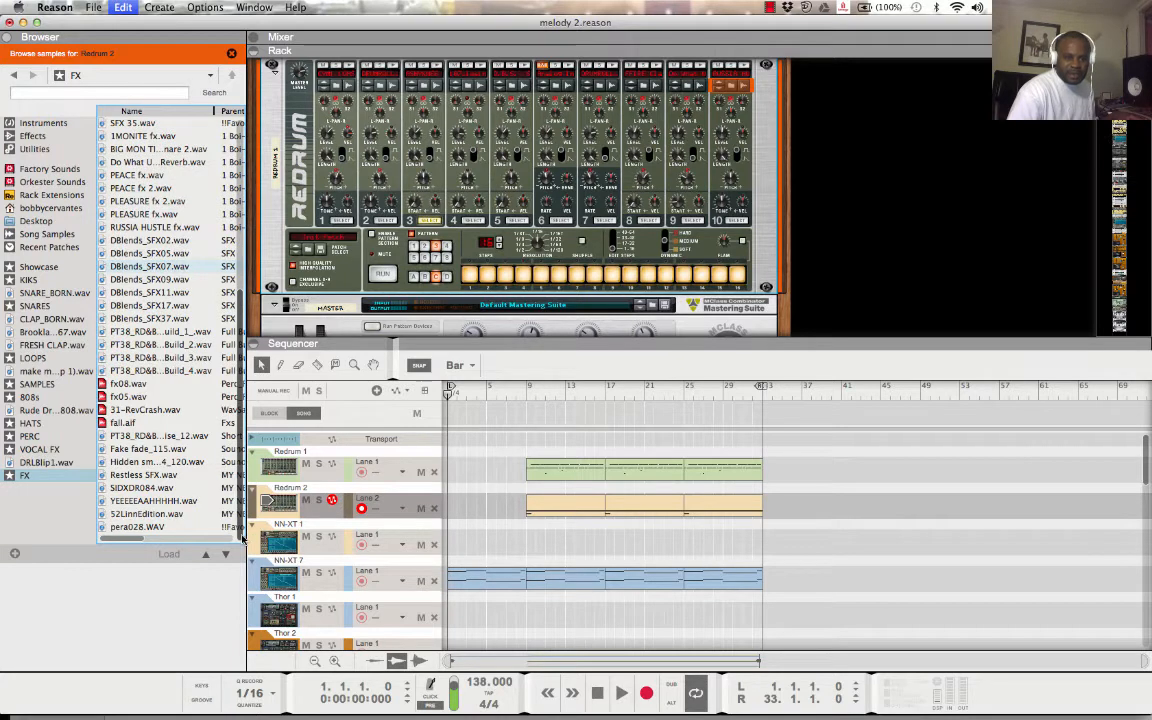
# - Audition the FX samples upward from pera028.WAV and load RUSSIA HUSTLE fx.wav into Redrum 2's drum channel 10
pyautogui.click(137, 527)
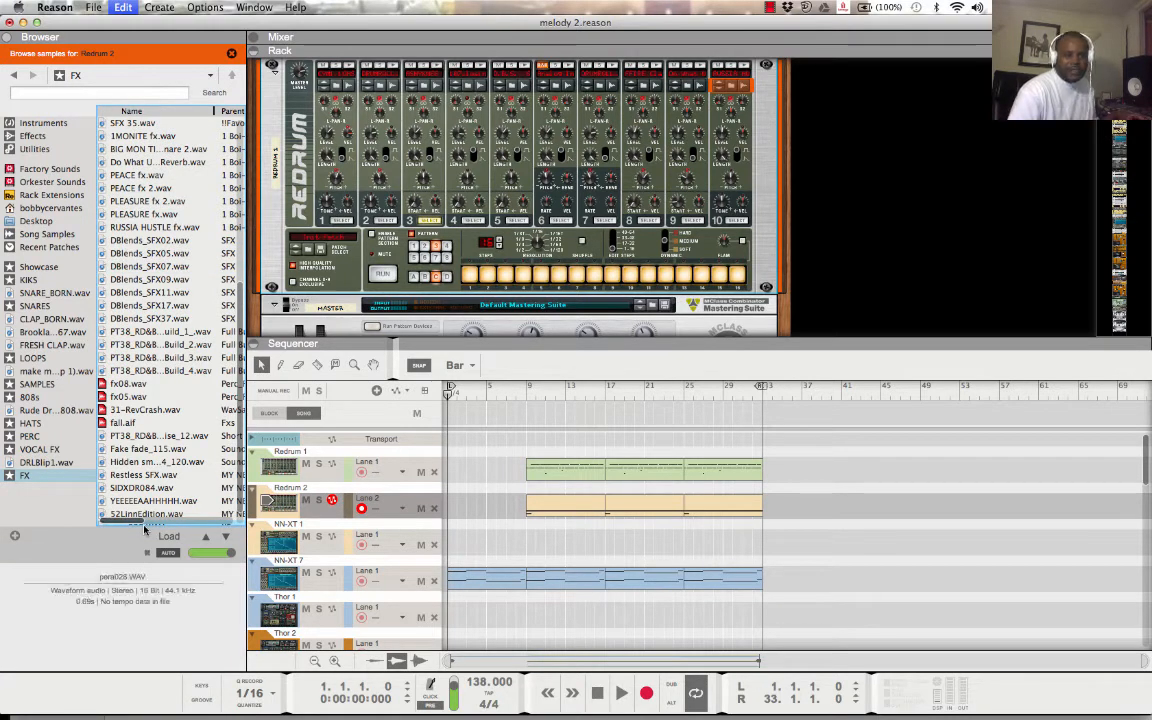
pyautogui.press('Up')
pyautogui.press('Up')
pyautogui.press('Up')
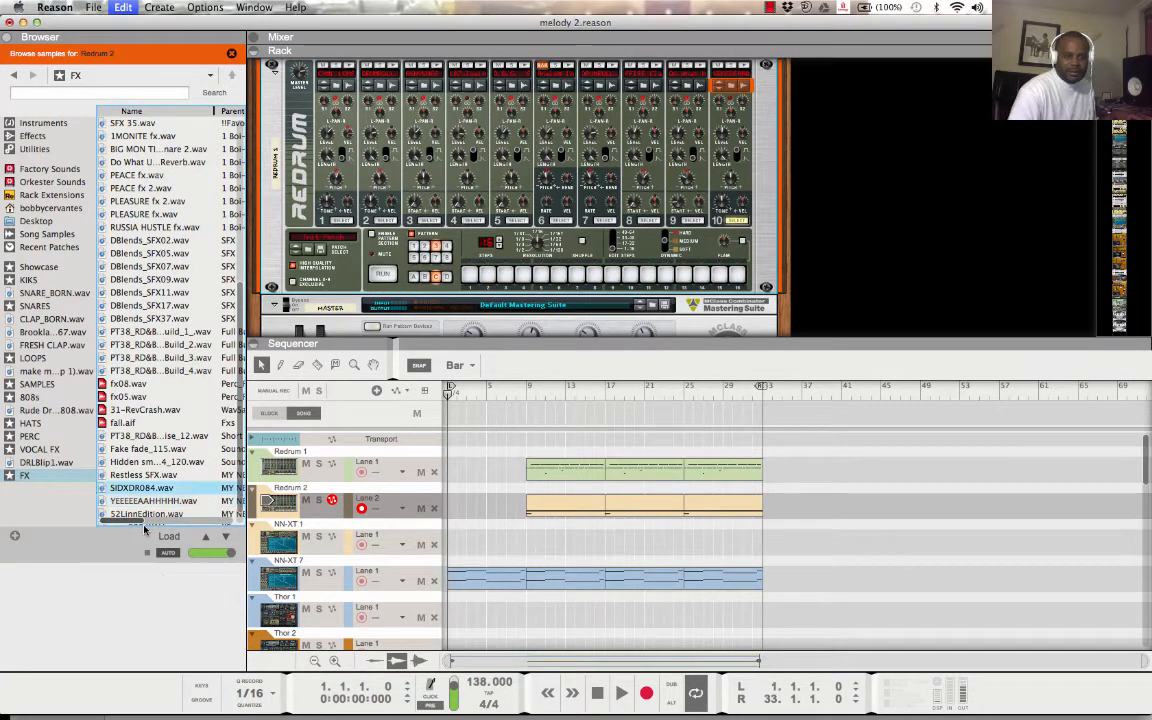
pyautogui.press('Up')
pyautogui.press('Up')
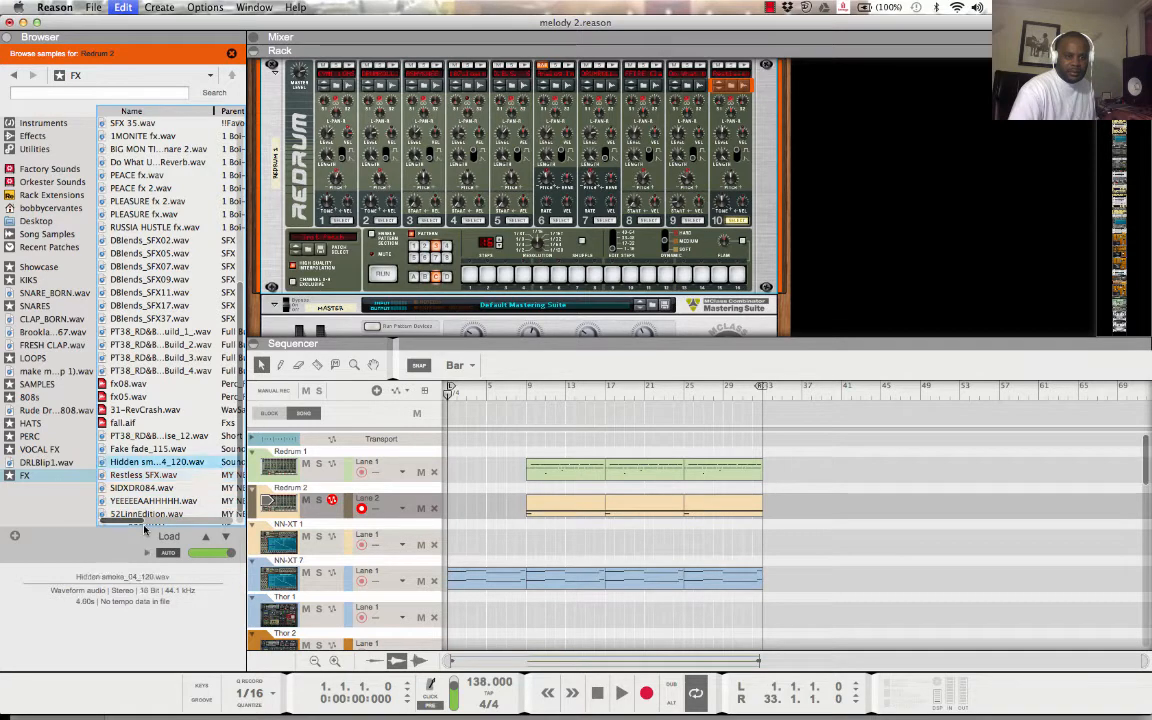
pyautogui.press('Up')
pyautogui.press('Down')
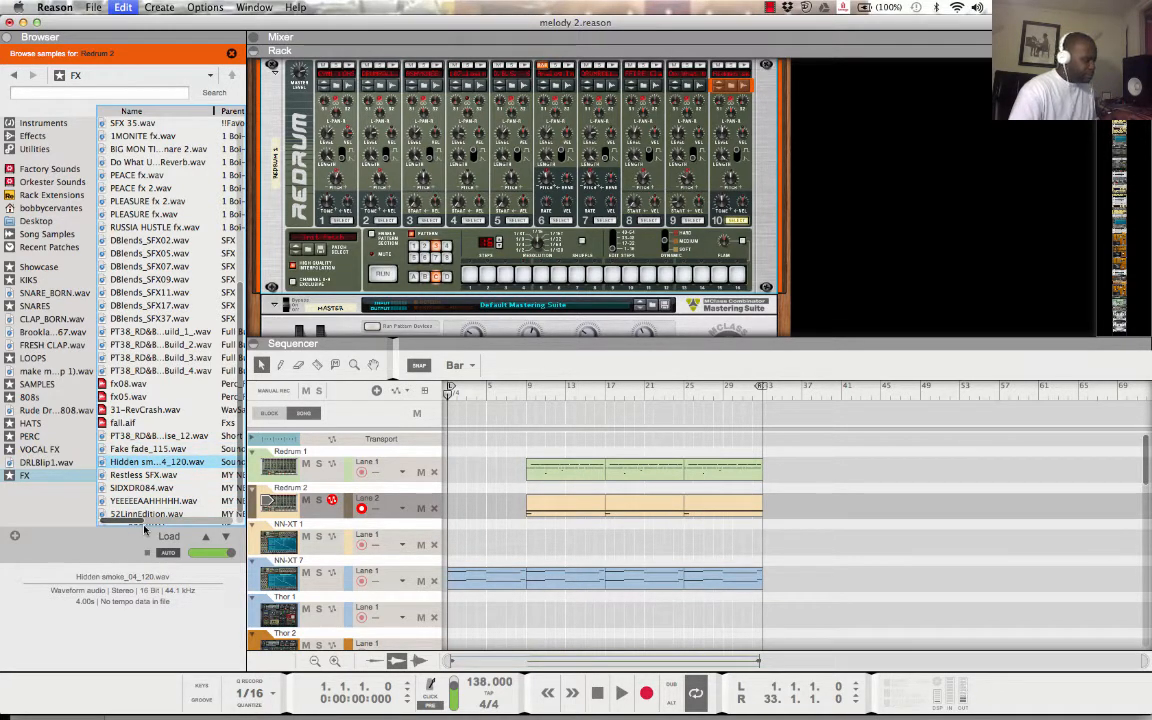
pyautogui.press('Up')
pyautogui.press('Up')
pyautogui.press('Up')
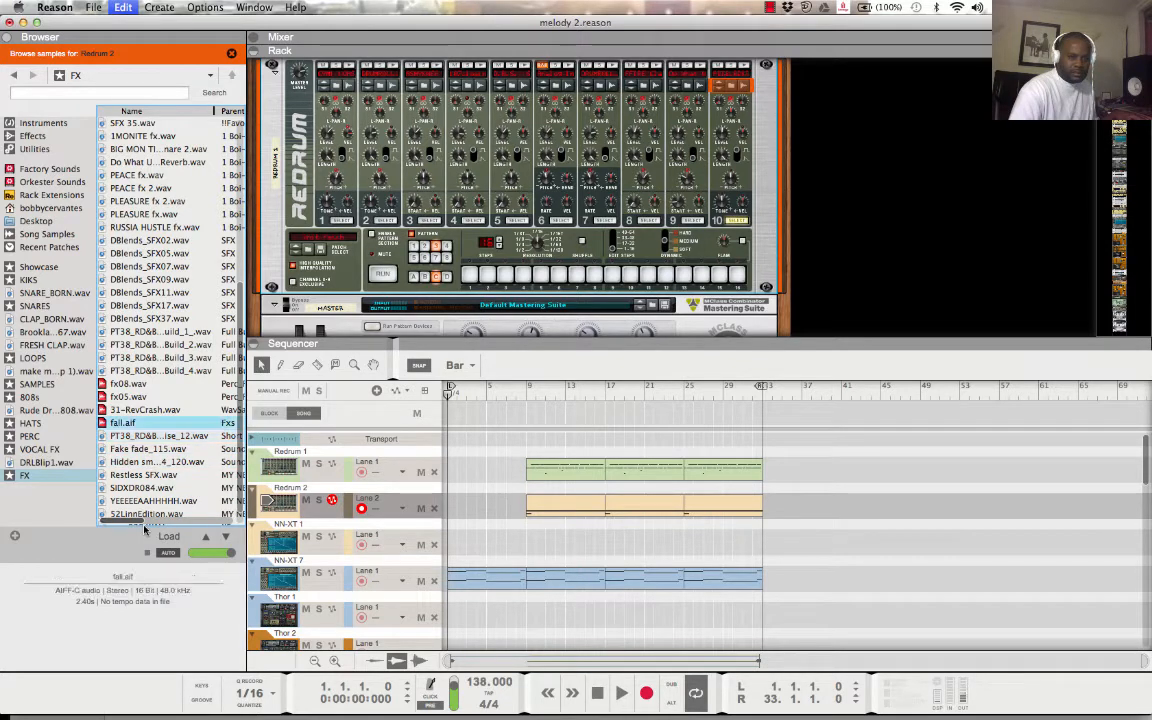
pyautogui.press('Up')
pyautogui.press('Up')
pyautogui.press('Up')
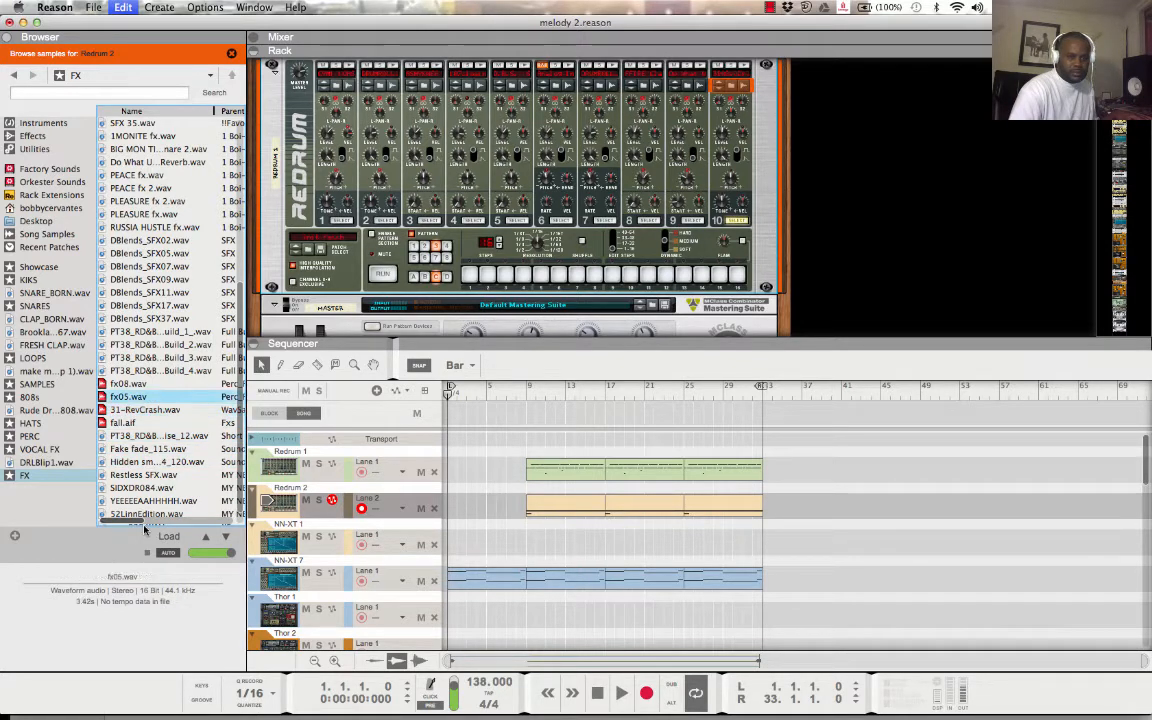
pyautogui.press('Up')
pyautogui.press('Up')
pyautogui.press('Up')
pyautogui.press('Up')
pyautogui.press('Up')
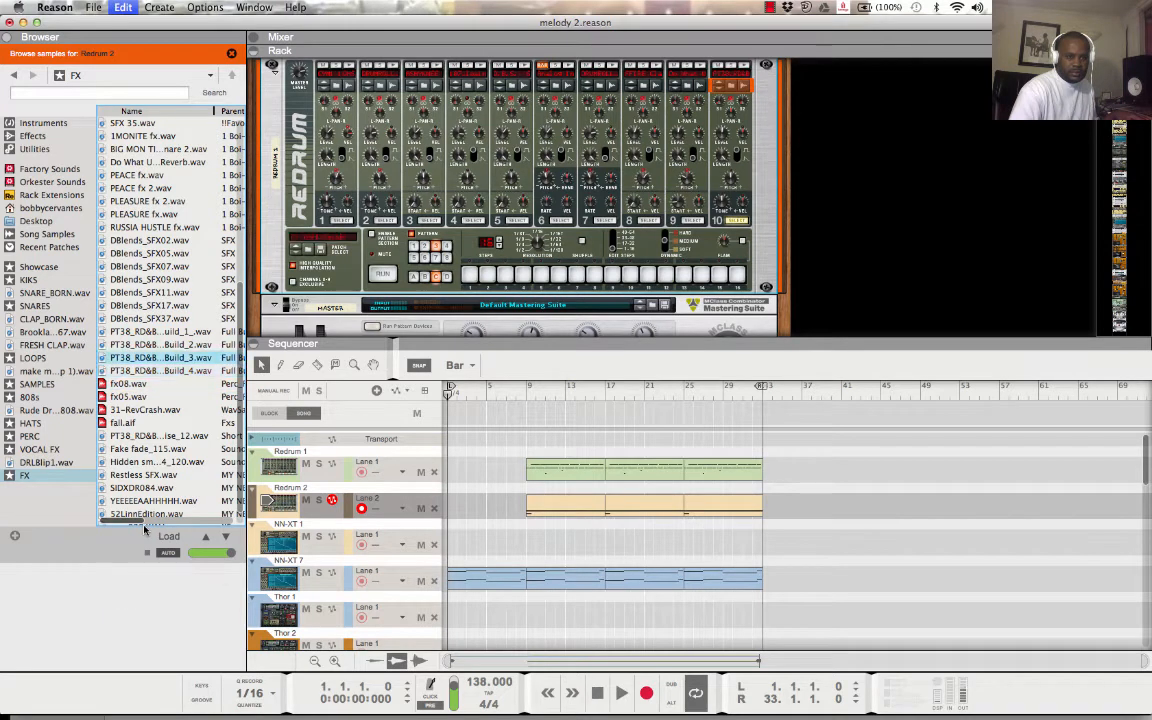
pyautogui.press('Up')
pyautogui.press('Up')
pyautogui.press('Up')
pyautogui.press('Up')
pyautogui.press('Up')
pyautogui.press('Up')
pyautogui.press('Up')
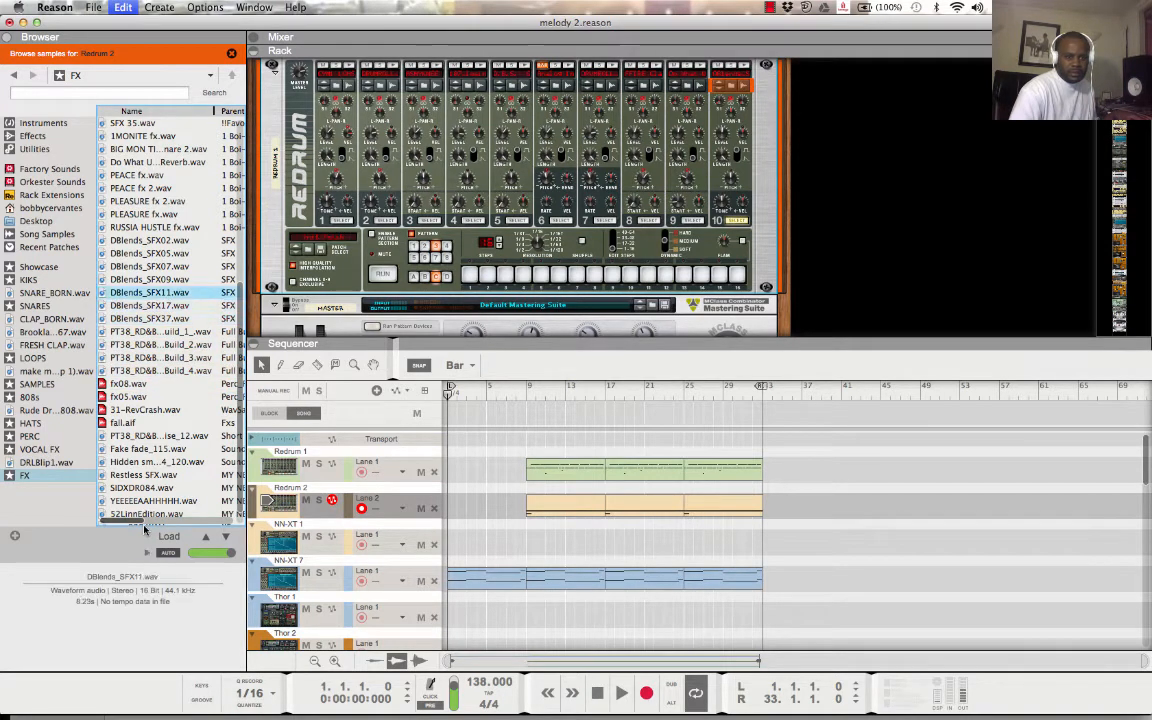
pyautogui.press('Down')
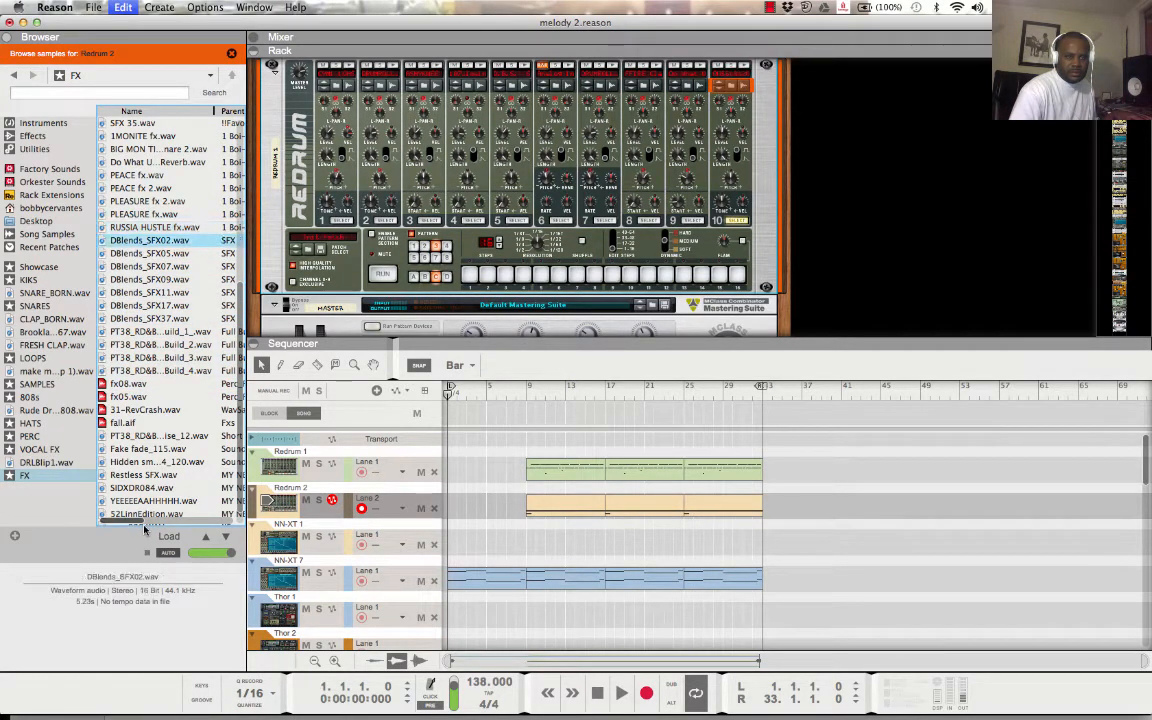
pyautogui.press('Up')
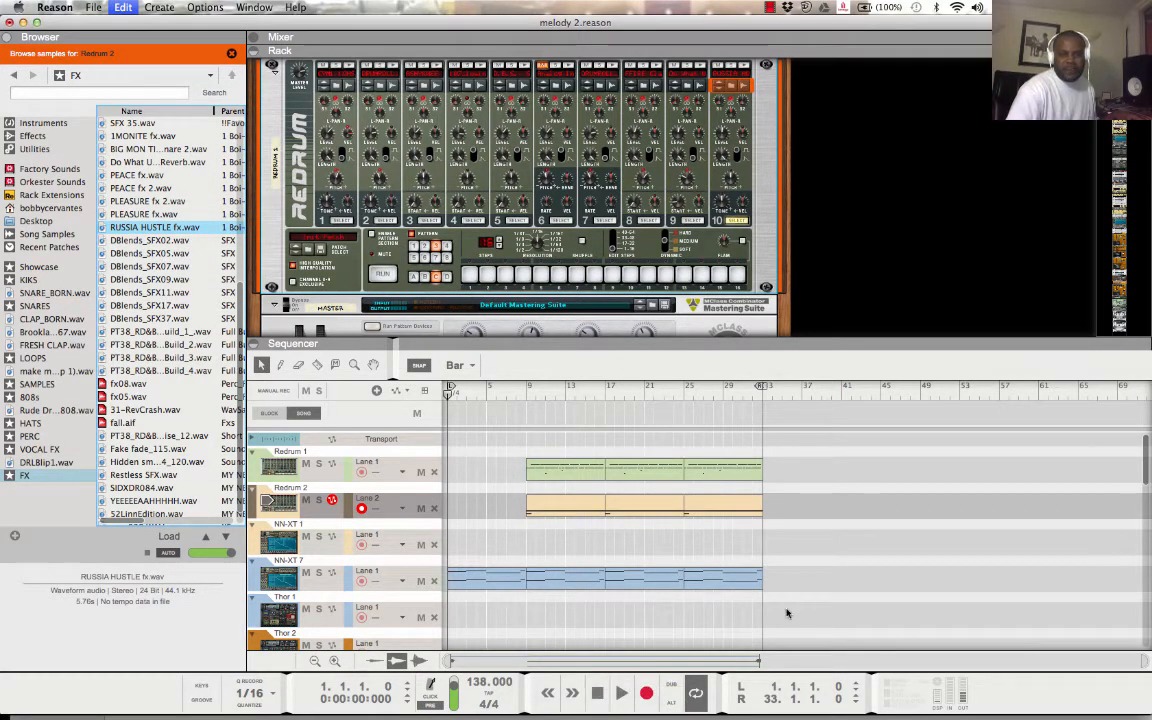
# - Record the FX sample on Redrum 2 from bar 1 to bar 9 and return the playhead to the start
pyautogui.click(645, 695)
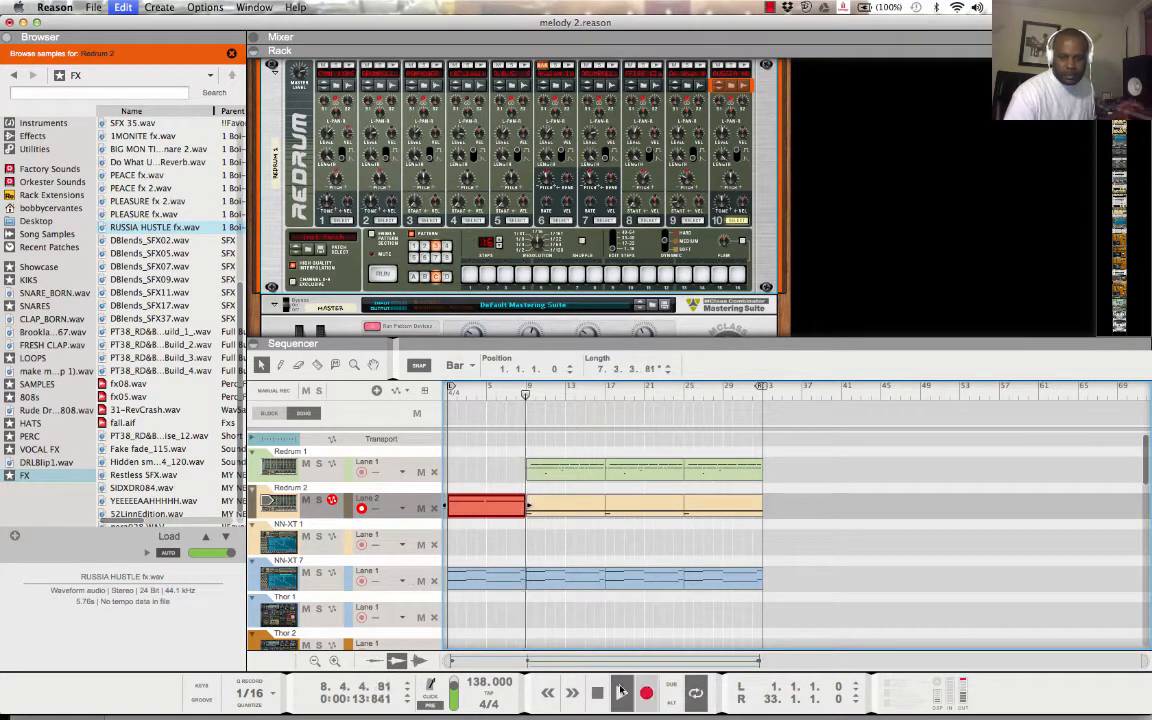
pyautogui.click(597, 692)
pyautogui.click(597, 692)
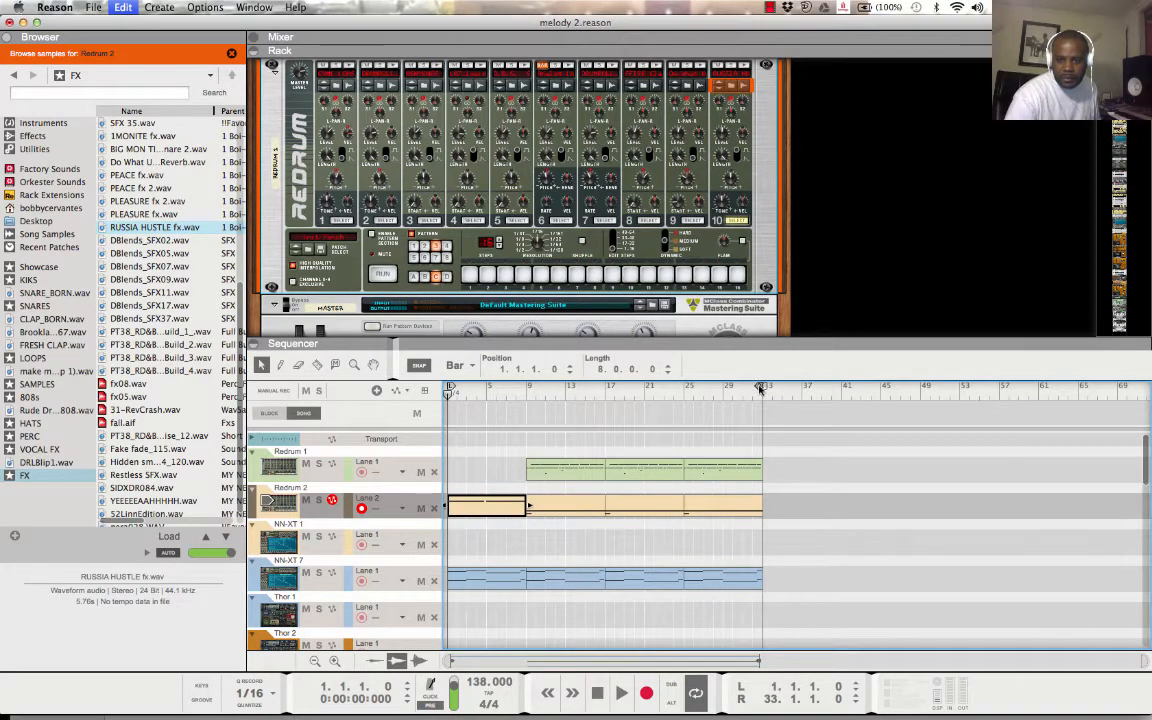
# - Set the right loop locator to bar 9, play the intro from bar 1 and return the playhead to the start
pyautogui.moveTo(760, 389); pyautogui.dragTo(523, 402)
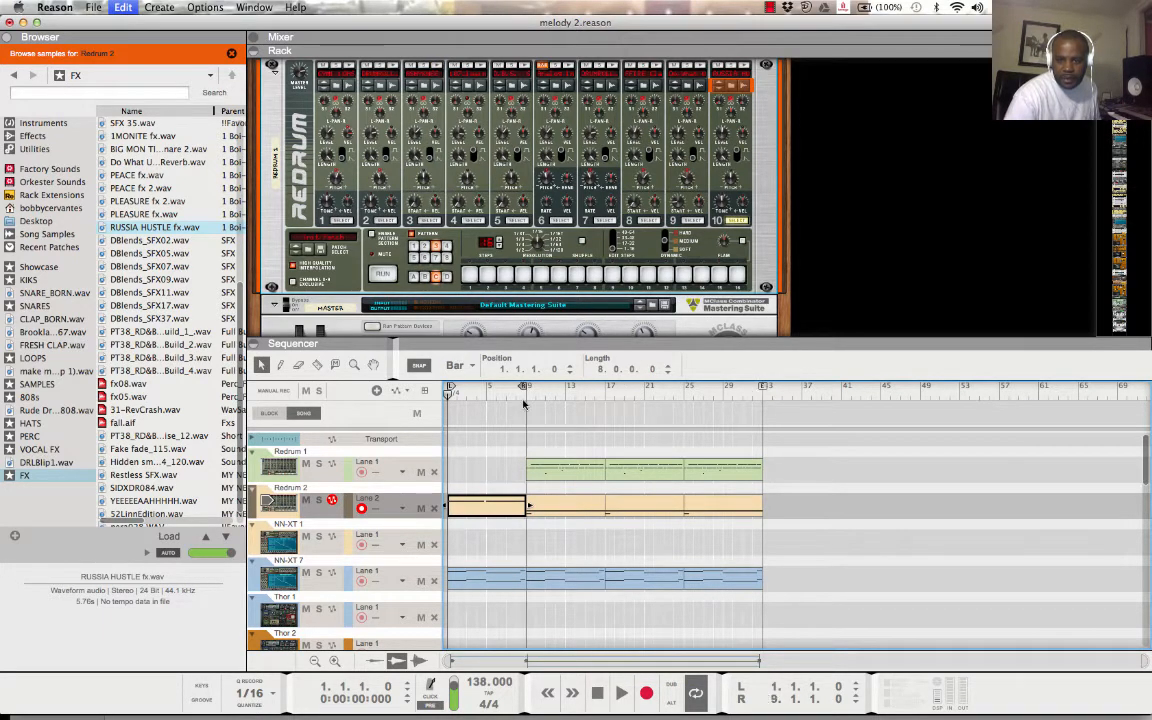
pyautogui.click(731, 184)
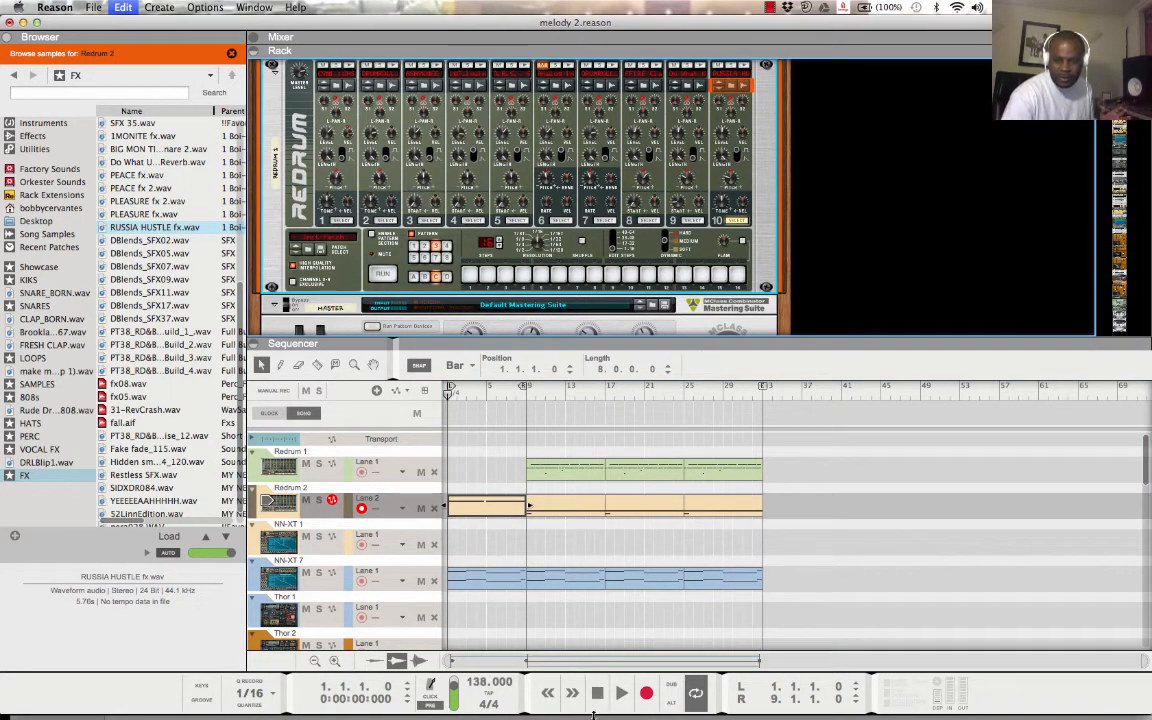
pyautogui.click(620, 693)
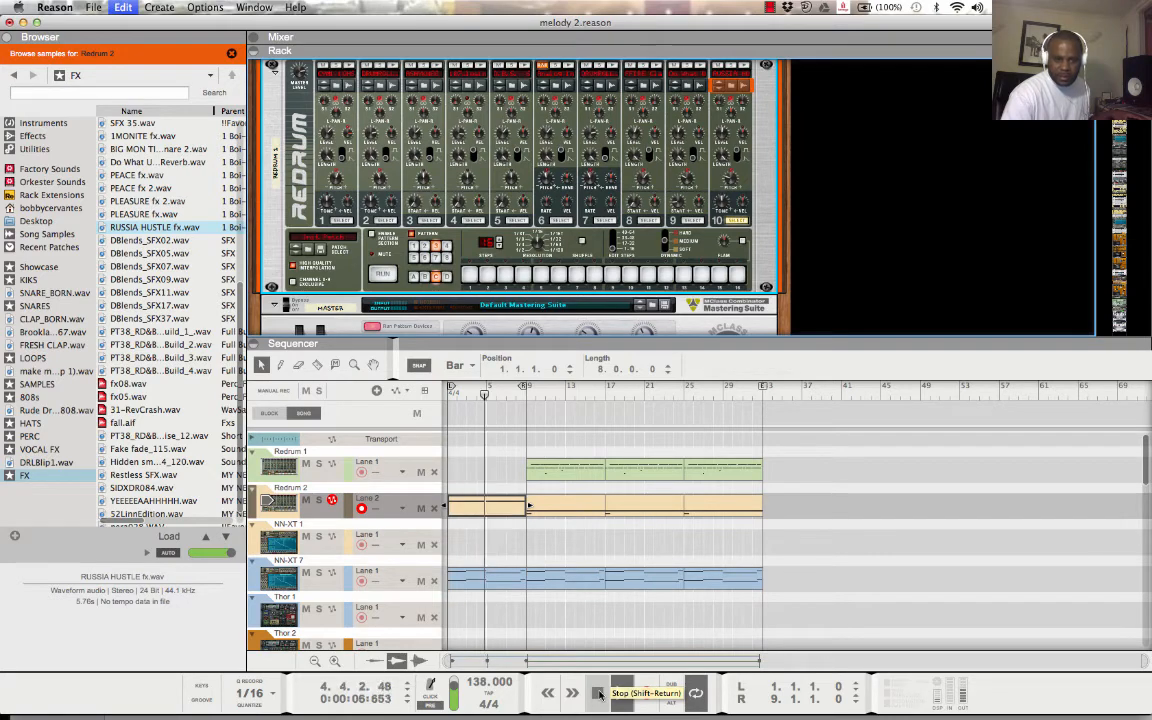
pyautogui.doubleClick(598, 693)
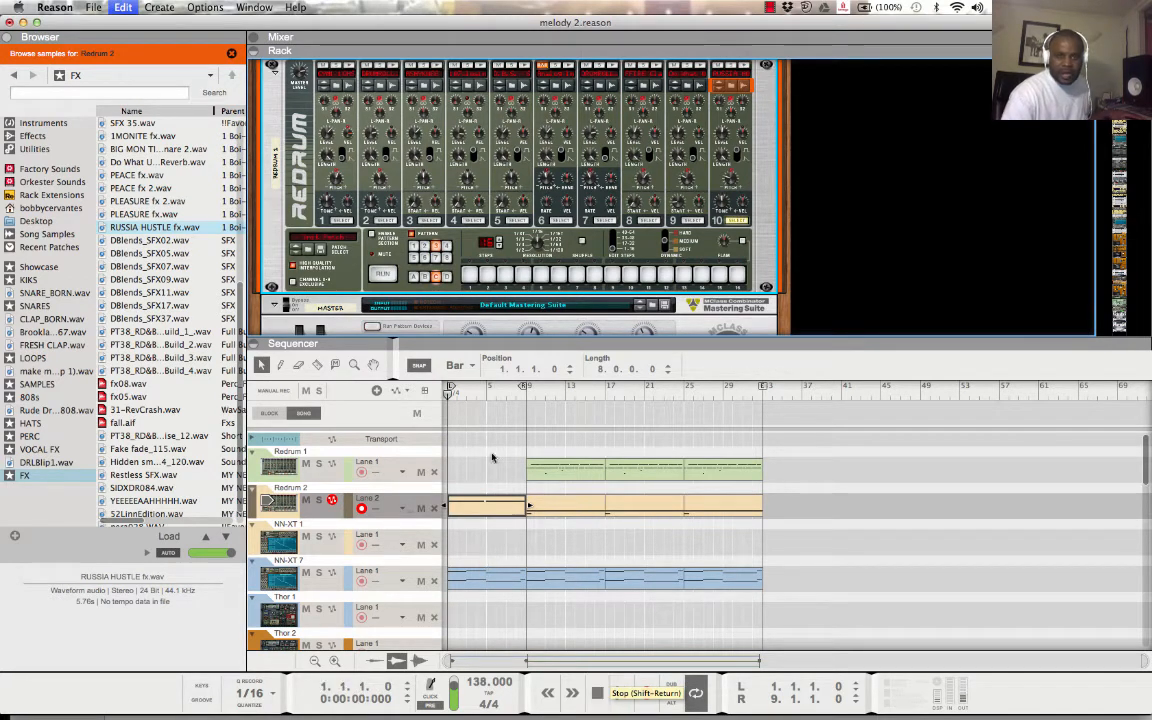
# - Record additional hits into Redrum 2's intro clip from bar 5 to bar 9 with the metronome click on
pyautogui.click(346, 514)
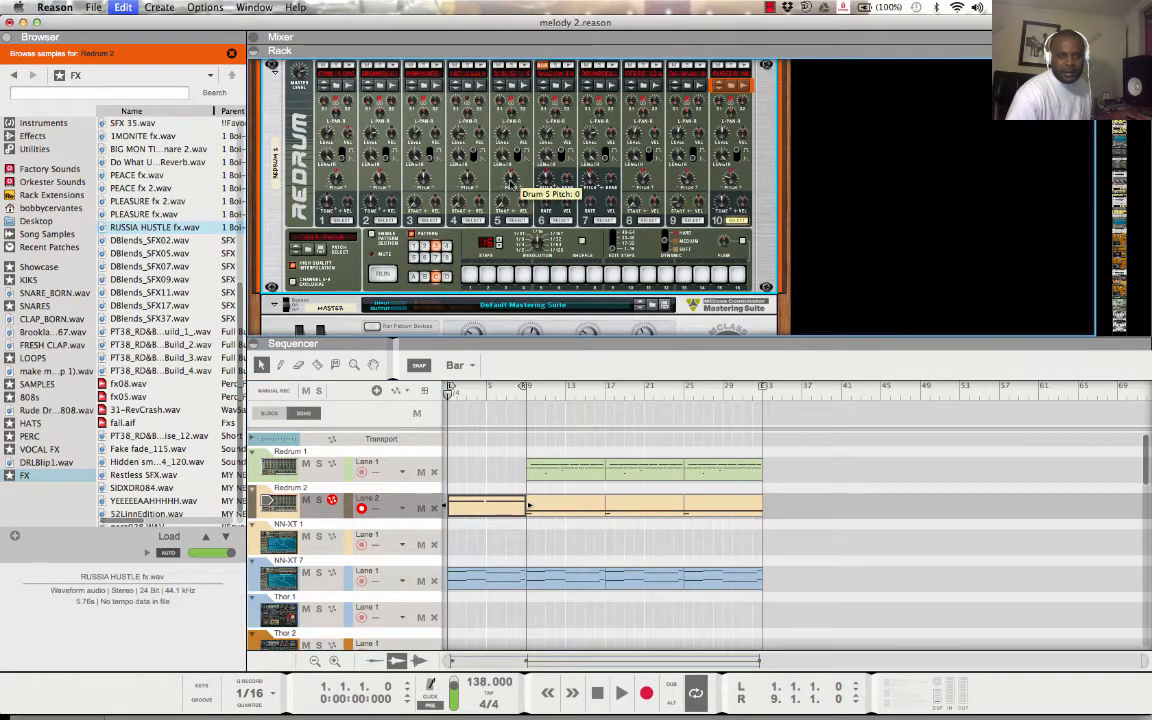
pyautogui.moveTo(510, 182); pyautogui.dragTo(510, 188)
pyautogui.click(487, 394)
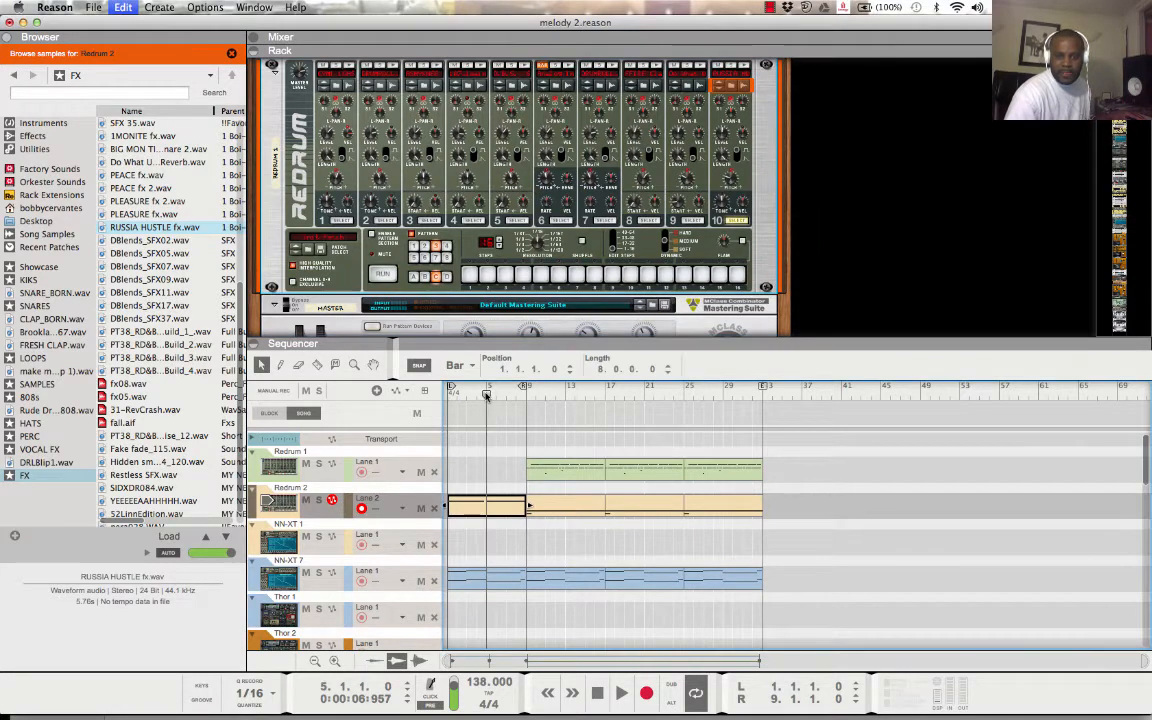
pyautogui.click(431, 700)
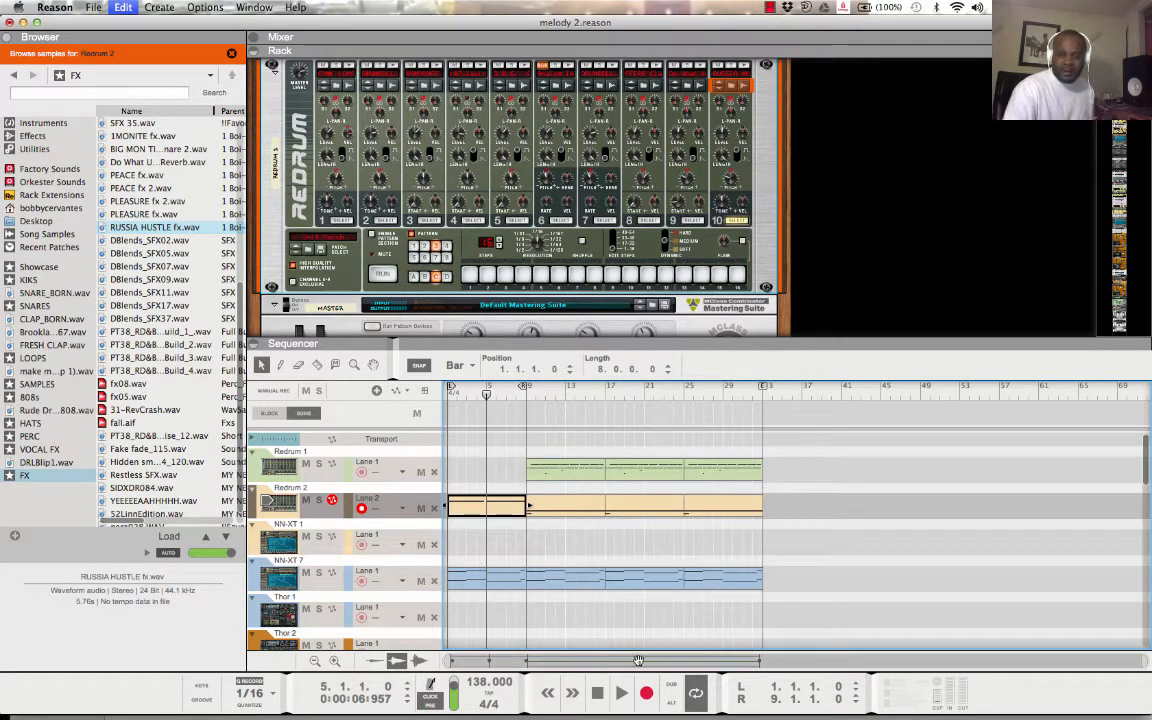
pyautogui.click(647, 695)
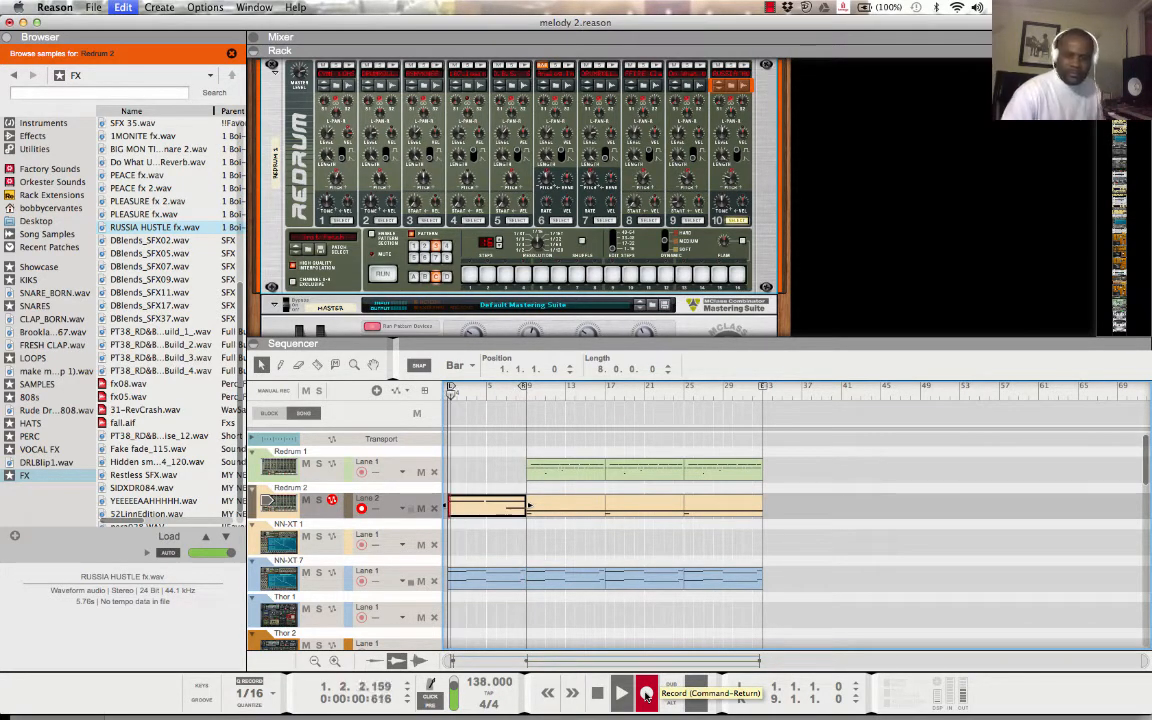
pyautogui.click(646, 694)
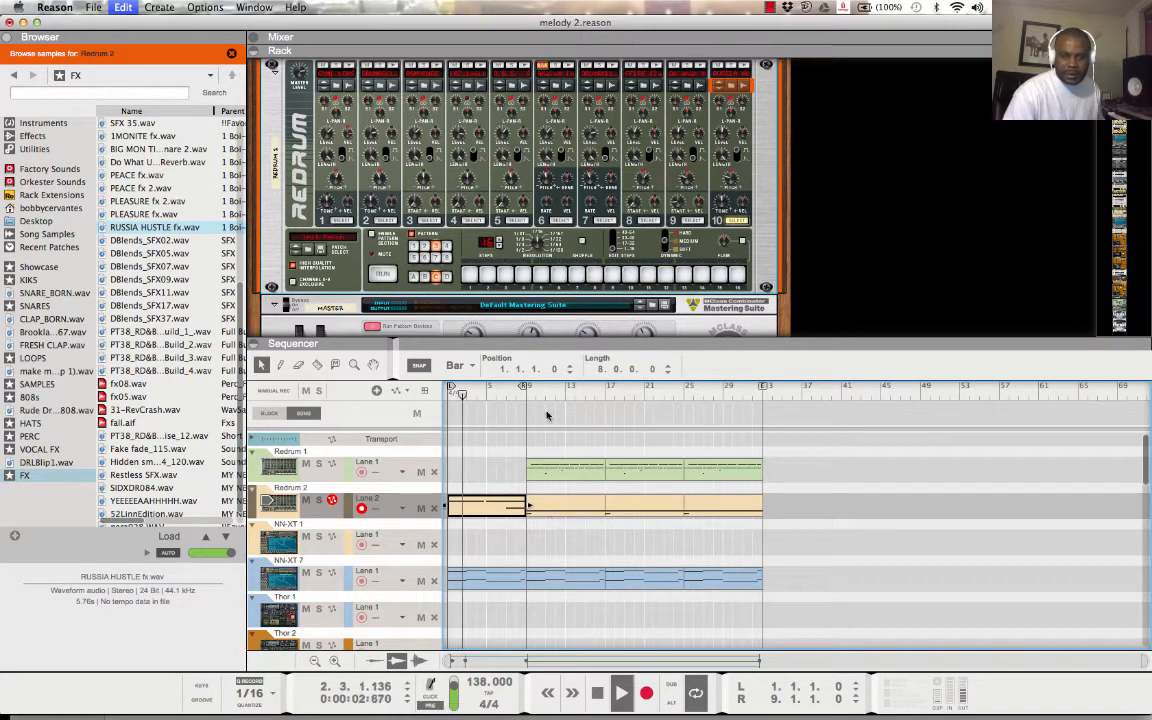
# - Move the right loop locator to bar 25 while the intro plays, deselect the clip and return the playhead to the start
pyautogui.moveTo(527, 387); pyautogui.dragTo(683, 391)
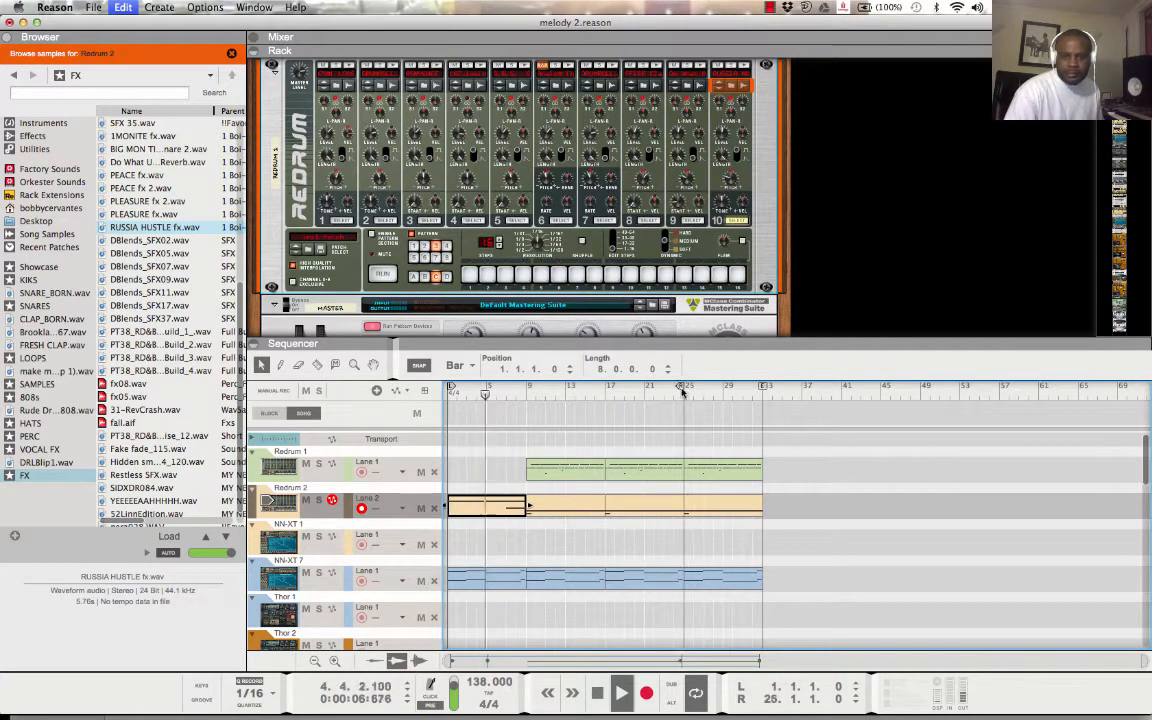
pyautogui.click(818, 492)
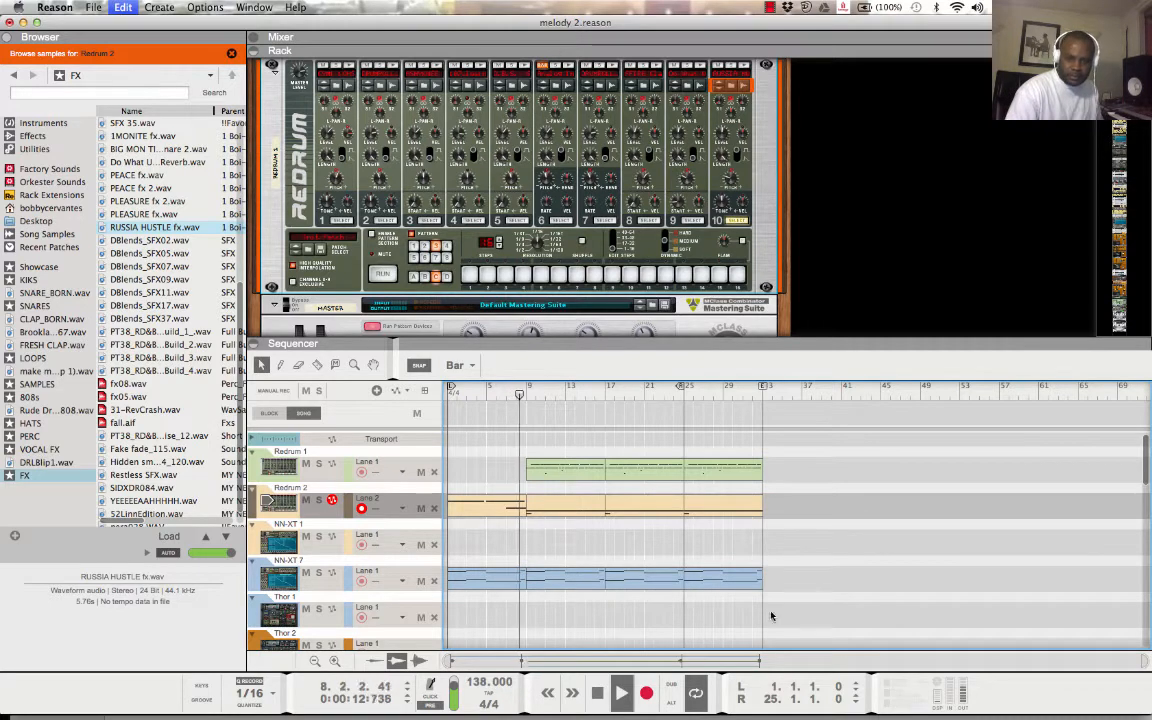
pyautogui.doubleClick(591, 702)
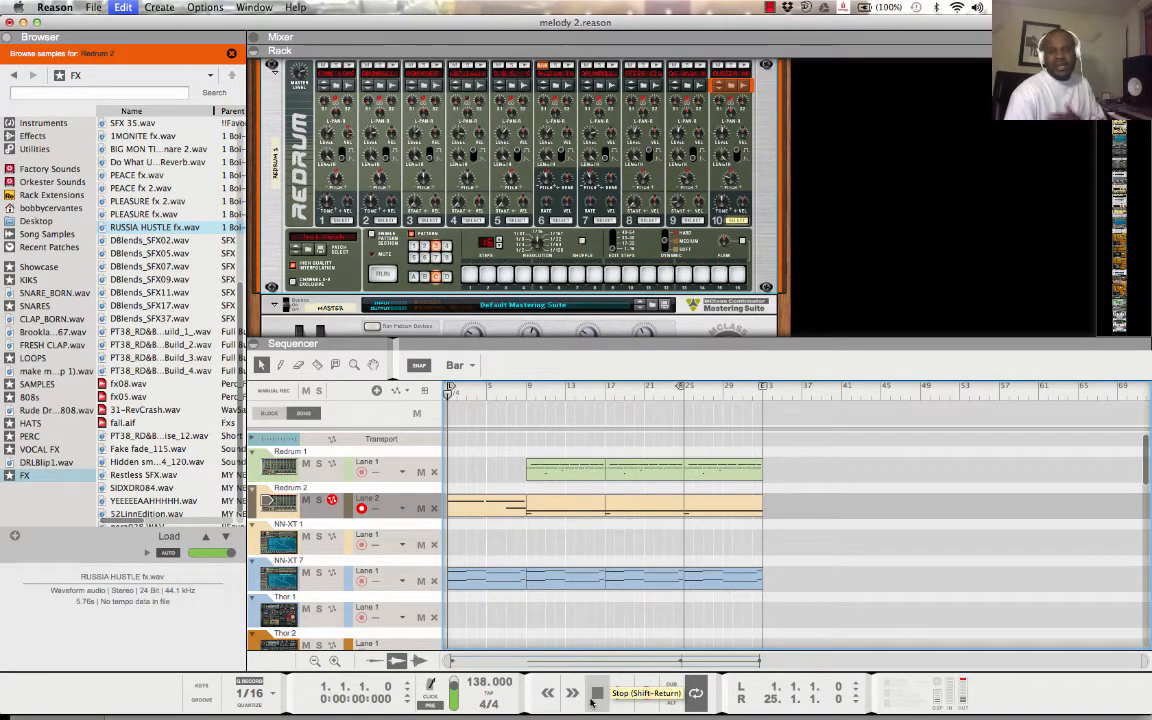
# - Start playback from bar 9 and move the left loop locator to bar 17
pyautogui.scroll(-3, 557, 621)
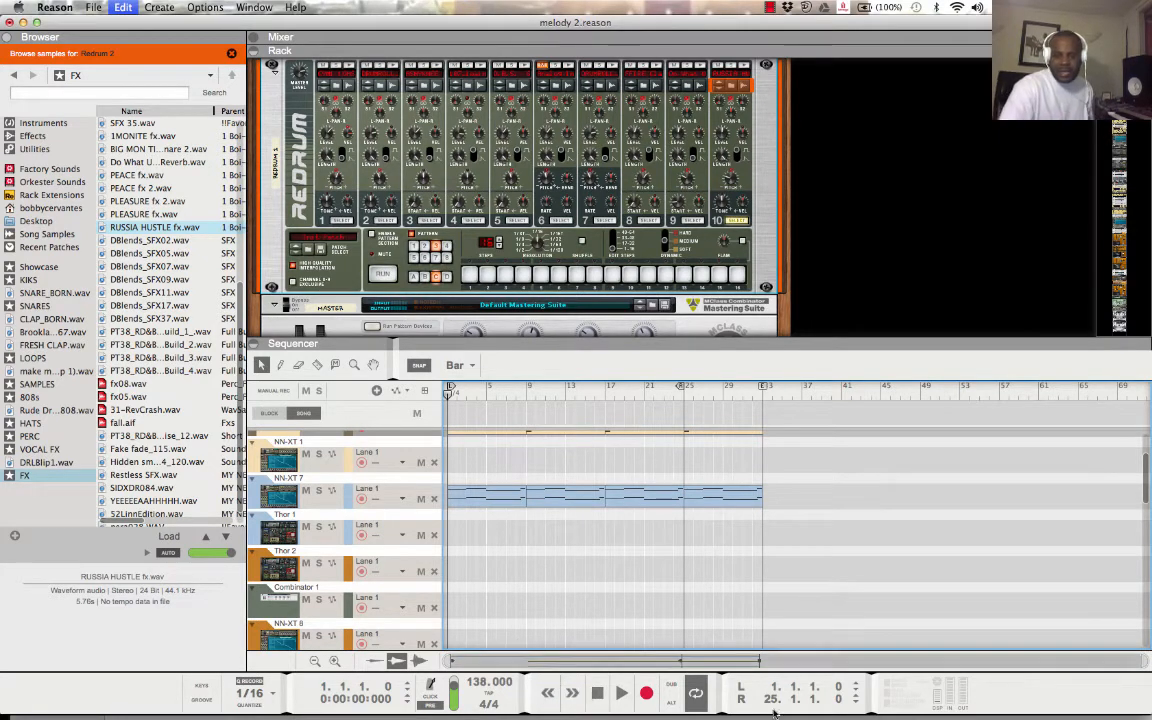
pyautogui.scroll(3, 799, 457)
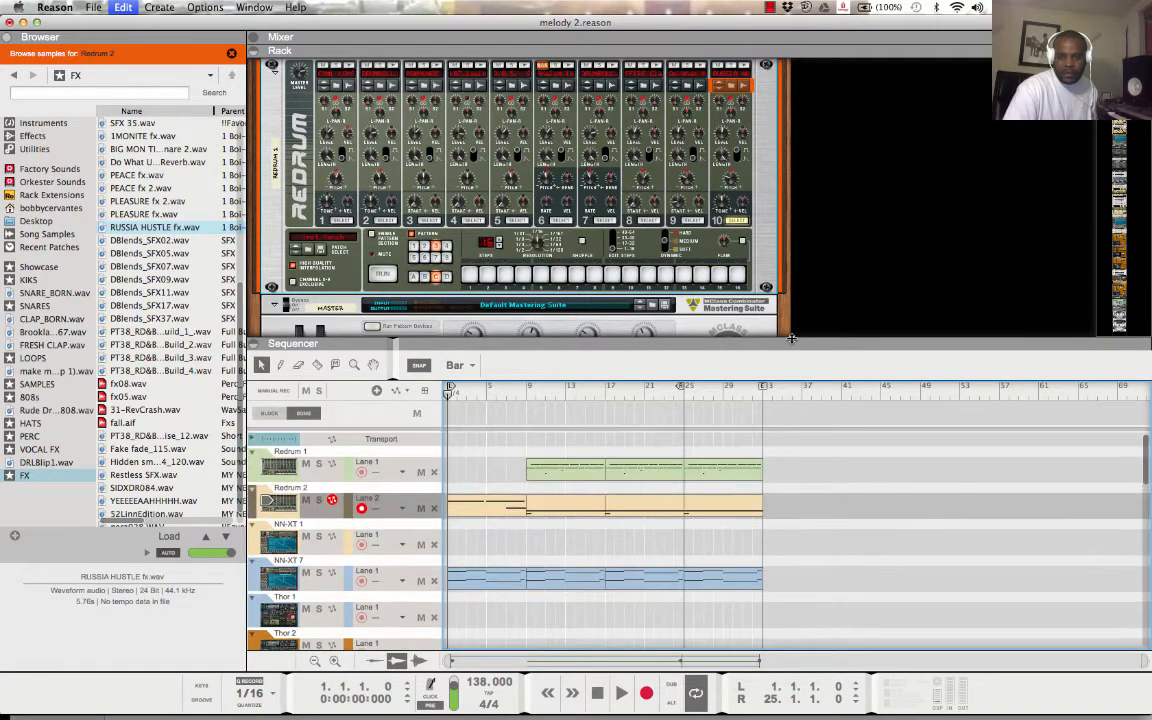
pyautogui.click(529, 389)
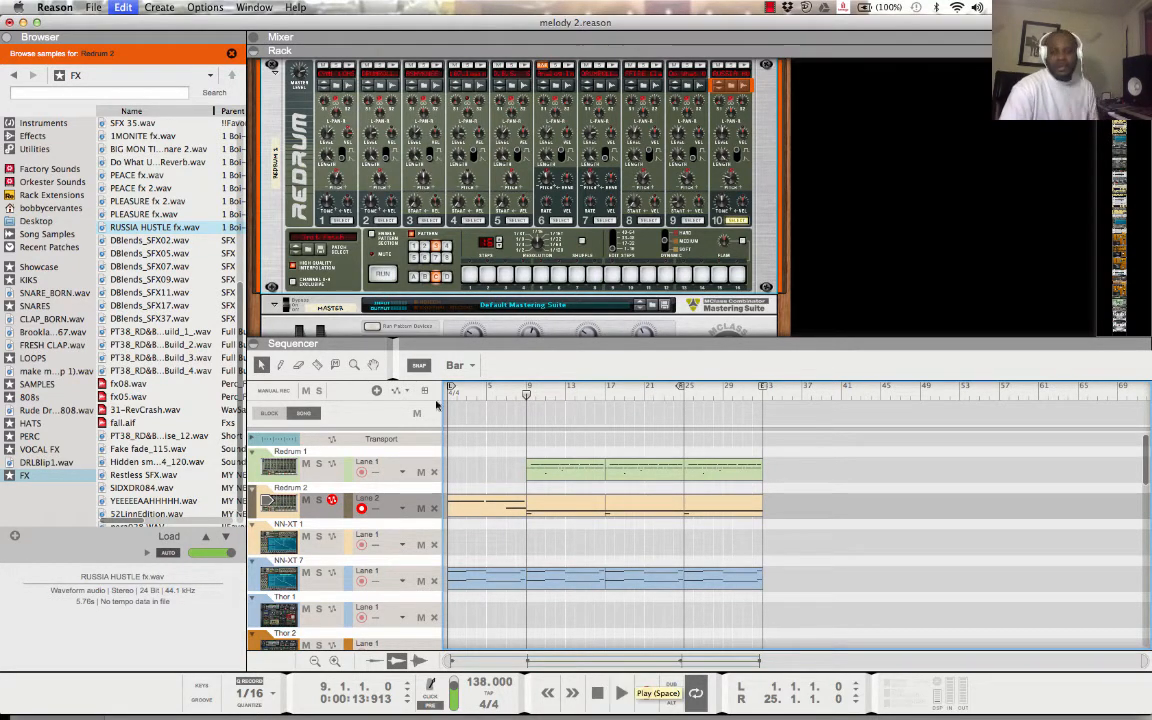
pyautogui.click(621, 692)
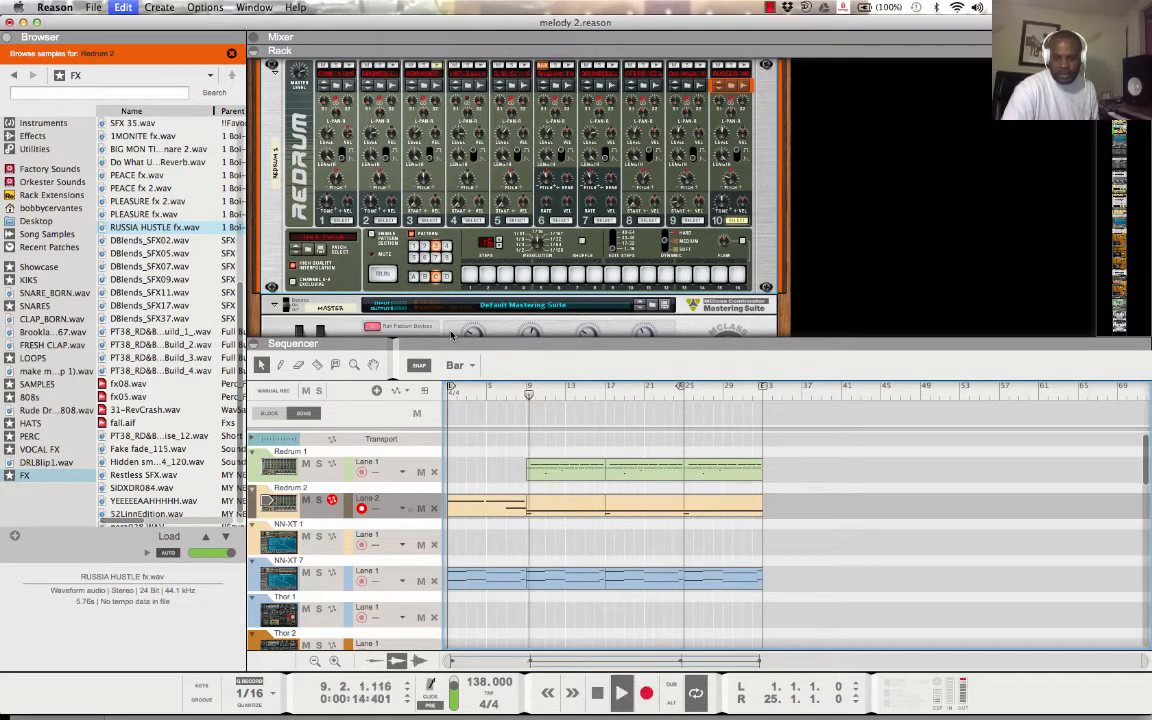
pyautogui.moveTo(451, 391); pyautogui.dragTo(606, 393)
# - Delete the Redrum 1 and sub- Oldy patch clips that span bars 17 to 25
pyautogui.click(619, 465)
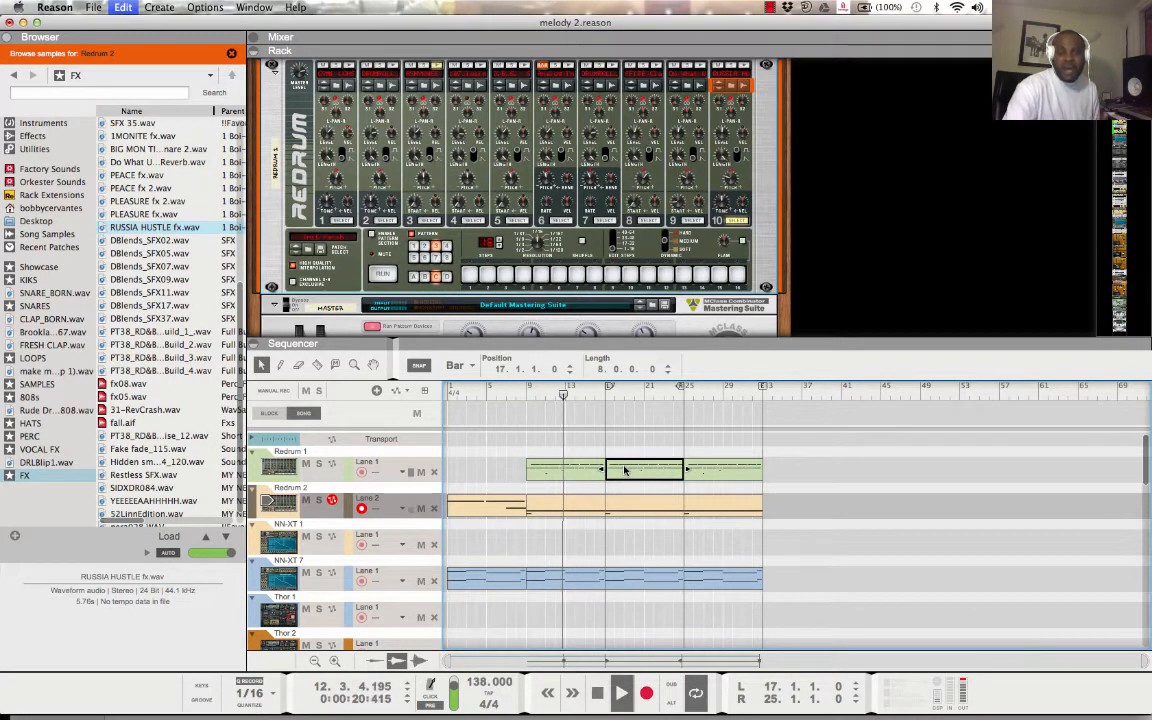
pyautogui.press('Delete')
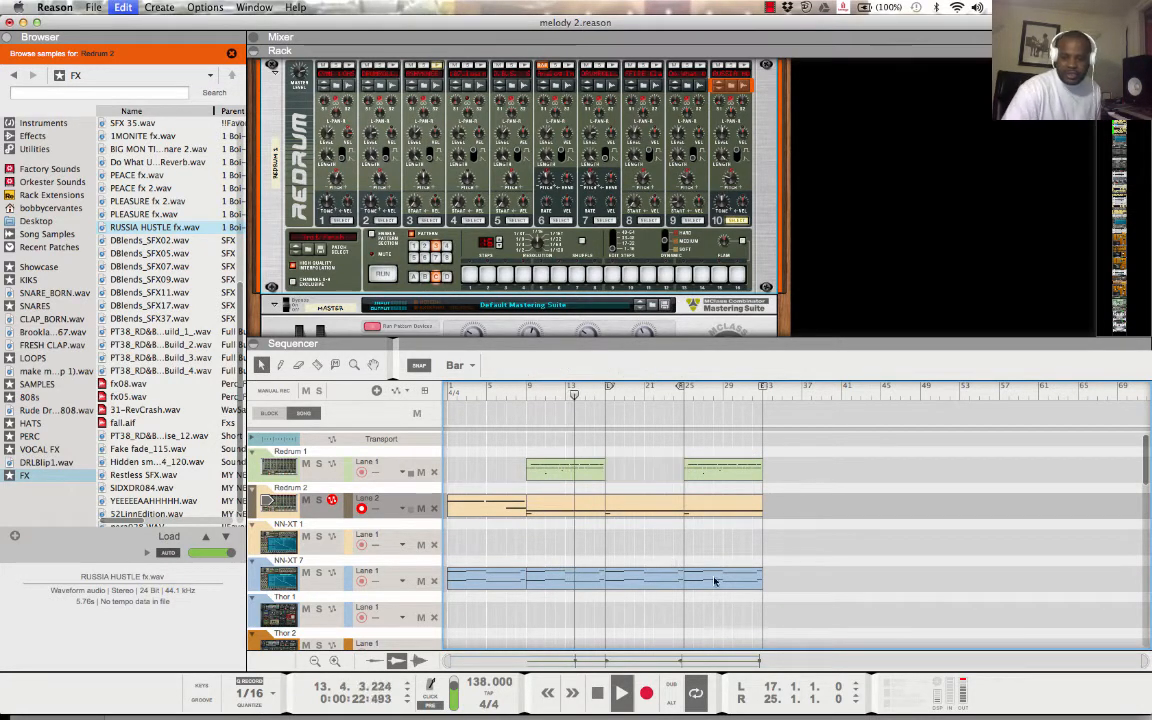
pyautogui.scroll(-1, 738, 557)
pyautogui.scroll(-10, 738, 557)
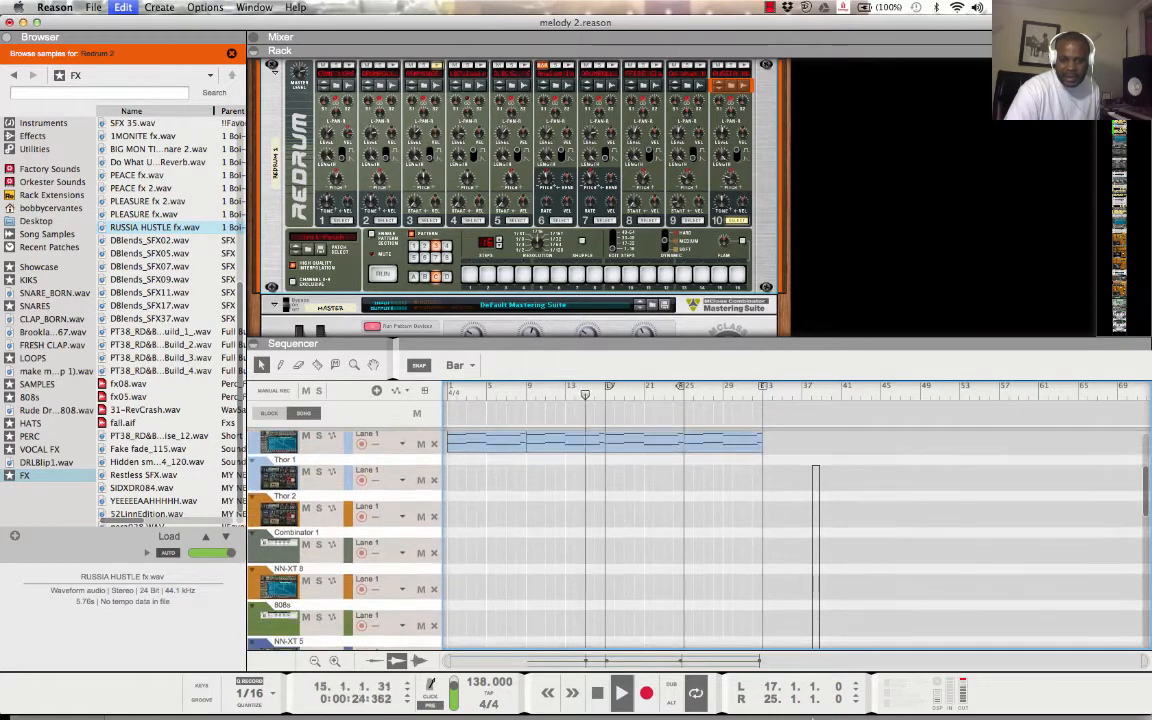
pyautogui.scroll(-4, 643, 560)
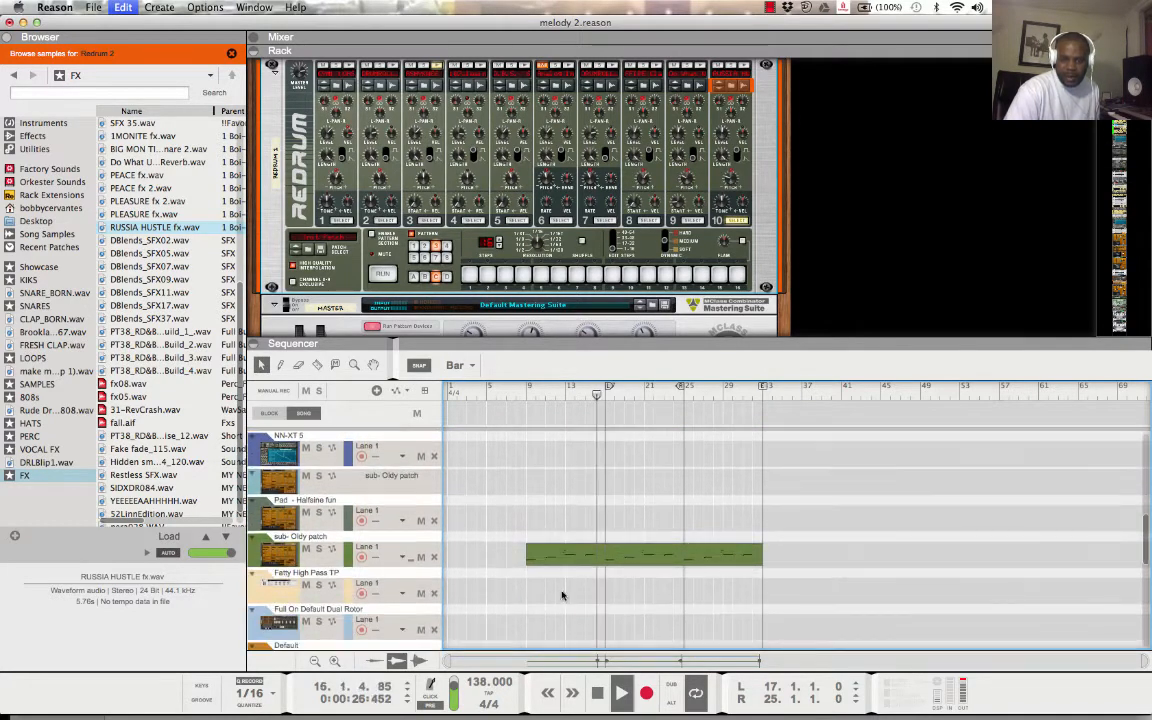
pyautogui.click(643, 554)
pyautogui.press('Delete')
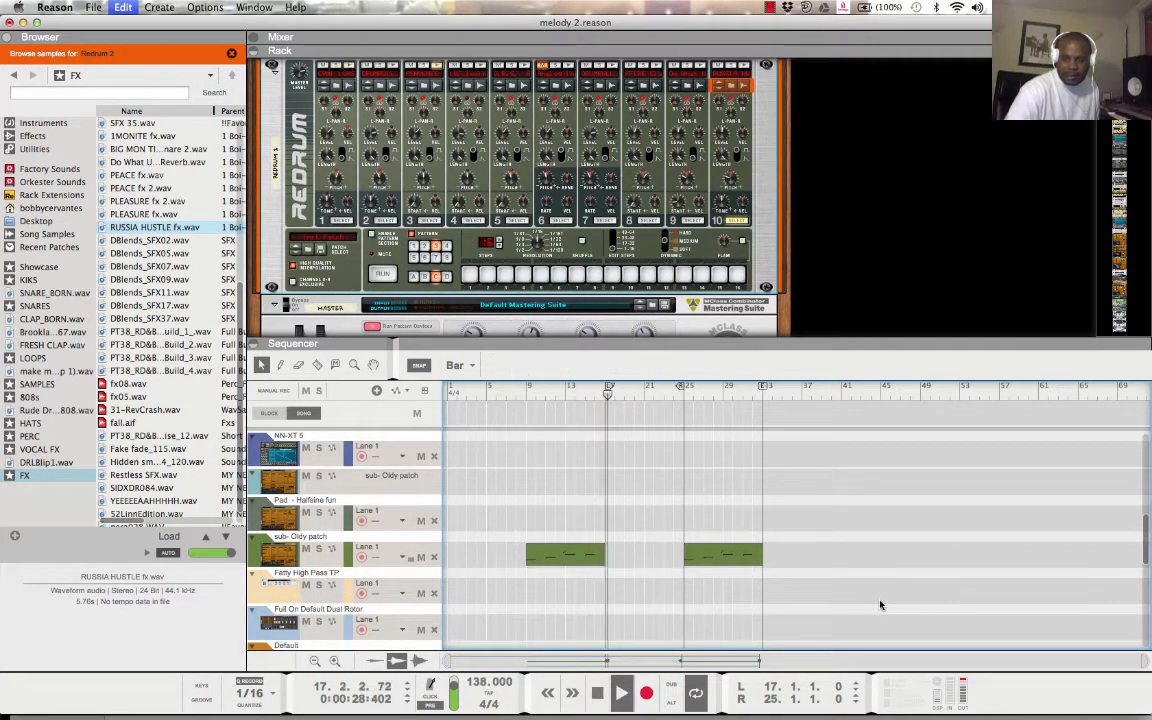
# - Delete the Bi Sync EX clip that spans bars 17 to 25
pyautogui.scroll(-6, 895, 635)
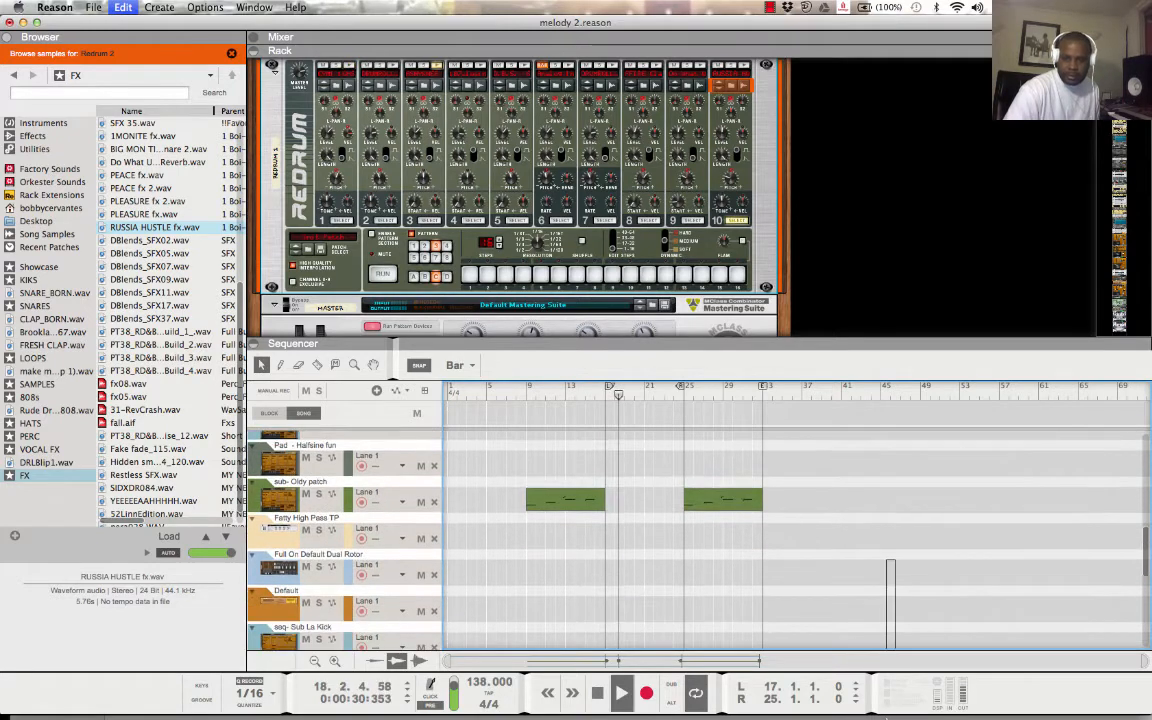
pyautogui.moveTo(886, 718); pyautogui.dragTo(952, 645)
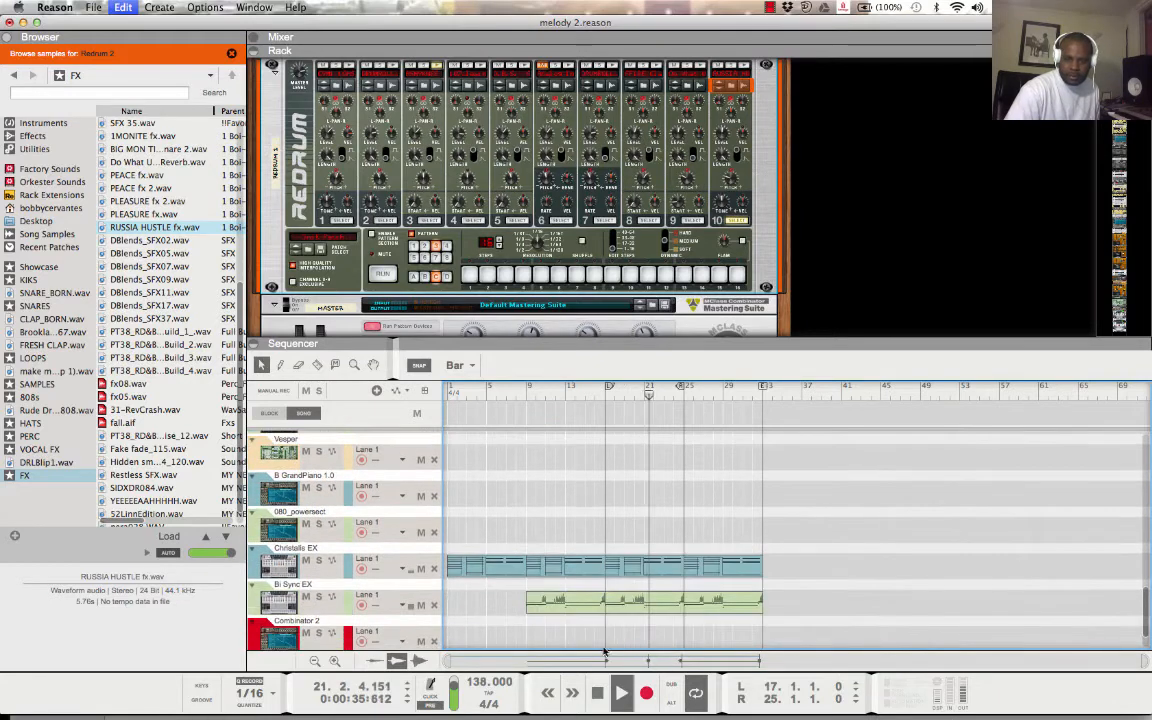
pyautogui.click(641, 603)
pyautogui.press('Delete')
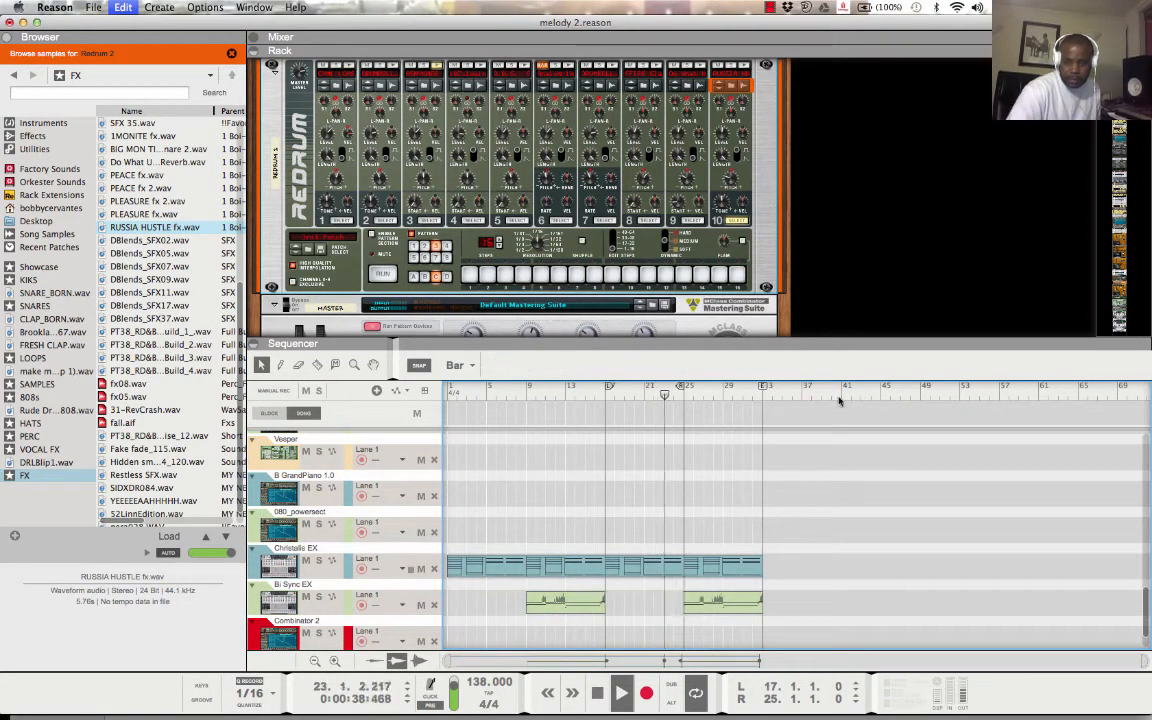
# - Select the Redrum 1 track and stop playback
pyautogui.moveTo(838, 469); pyautogui.dragTo(812, 272)
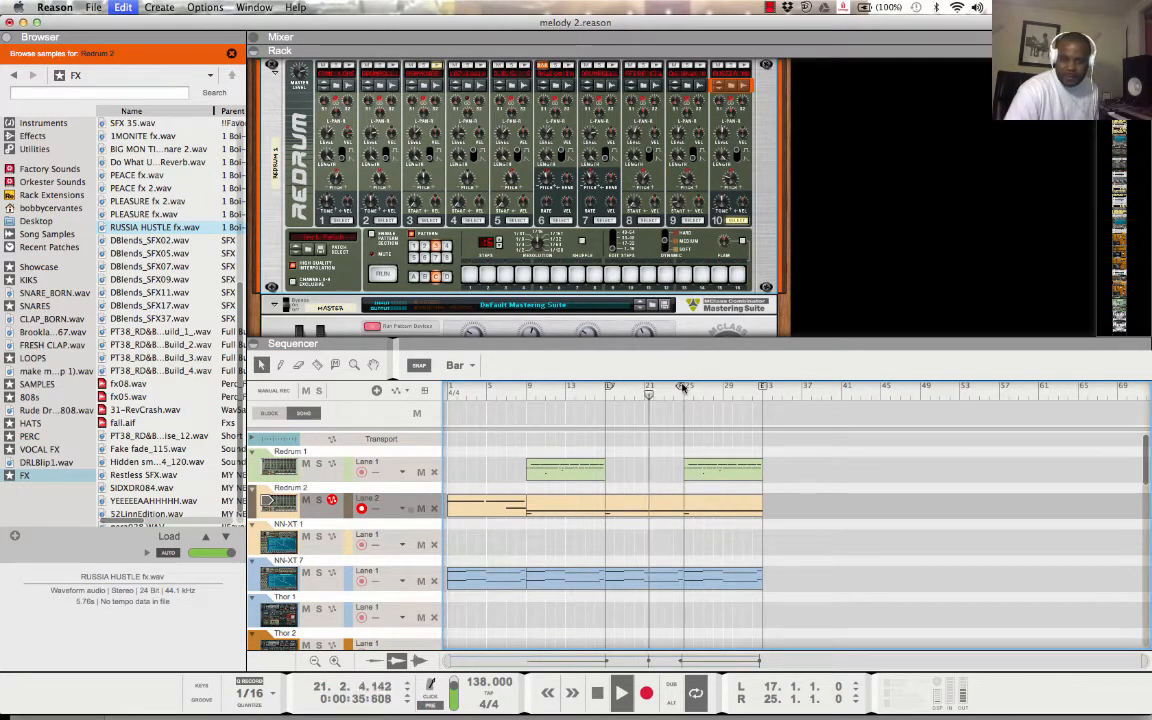
pyautogui.click(346, 469)
pyautogui.click(596, 694)
pyautogui.click(596, 694)
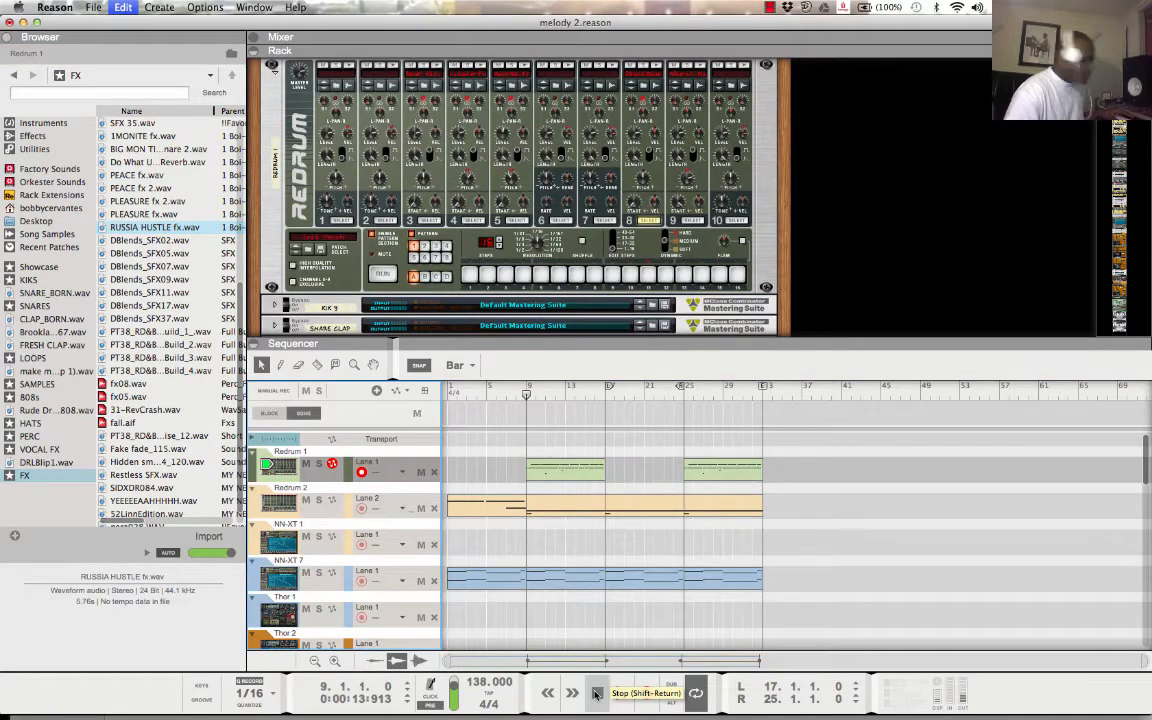
# - Load PT38_RD&B_128Bpm_Short_Rise_12.wav from the FX samples into Redrum 1's channel 9 and adjust that channel's pitch
pyautogui.click(689, 87)
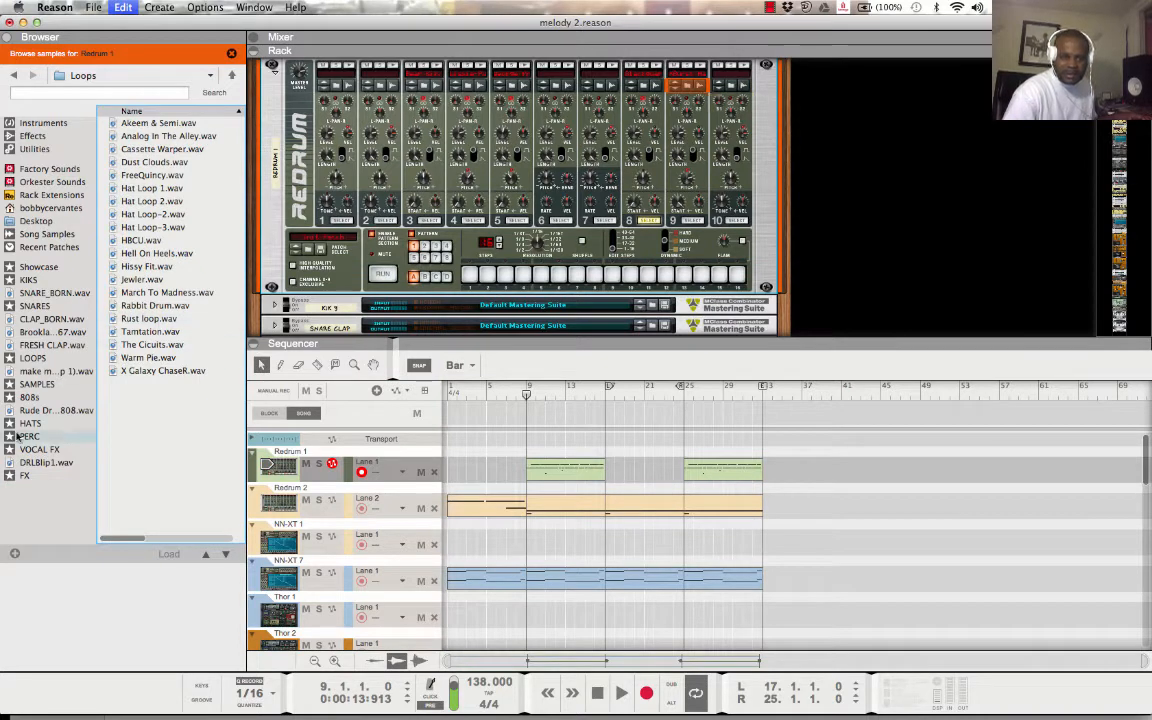
pyautogui.click(24, 476)
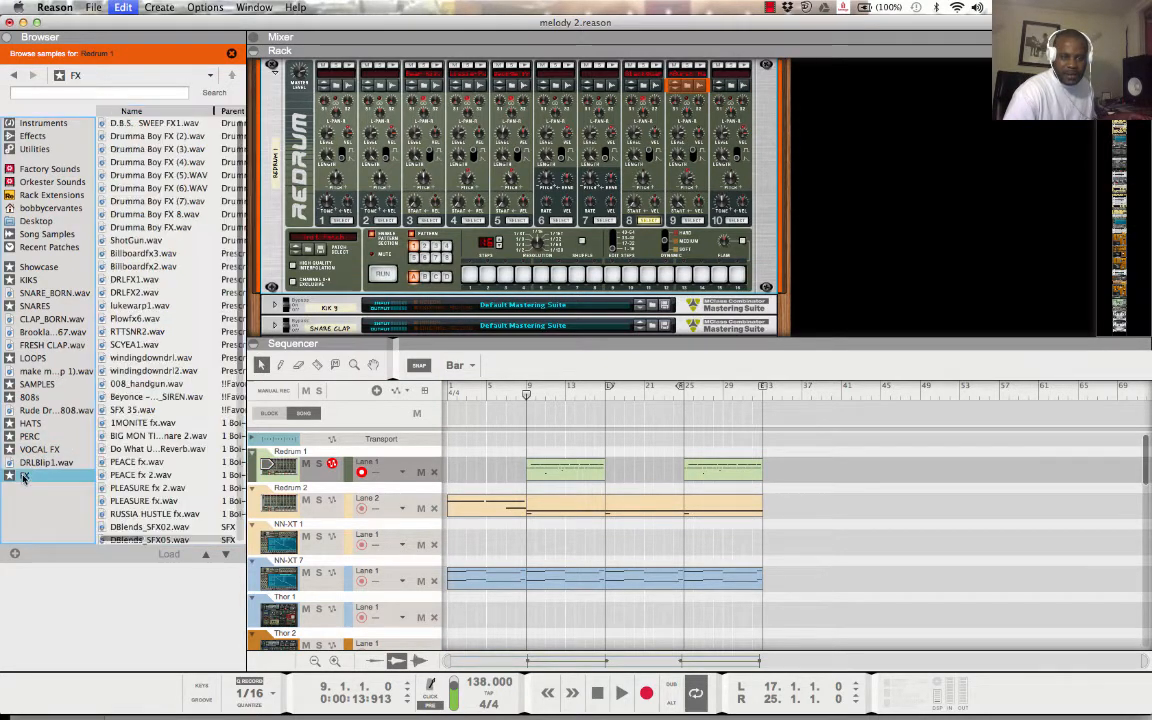
pyautogui.click(153, 506)
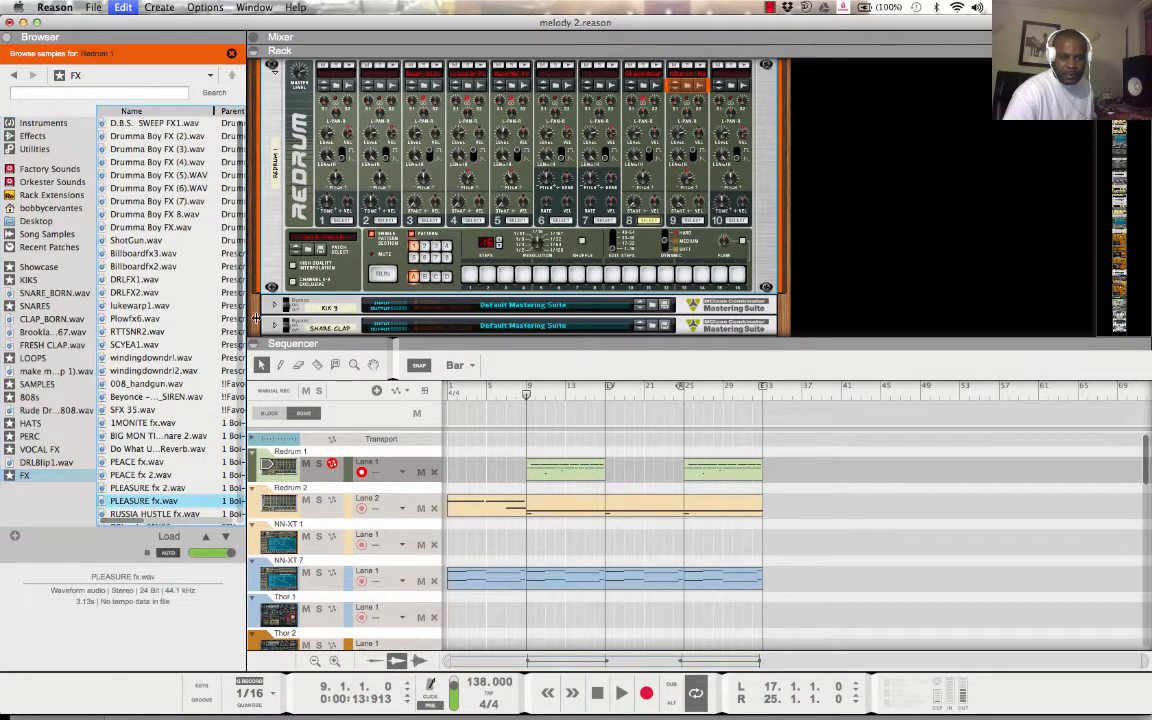
pyautogui.moveTo(240, 320); pyautogui.dragTo(235, 658)
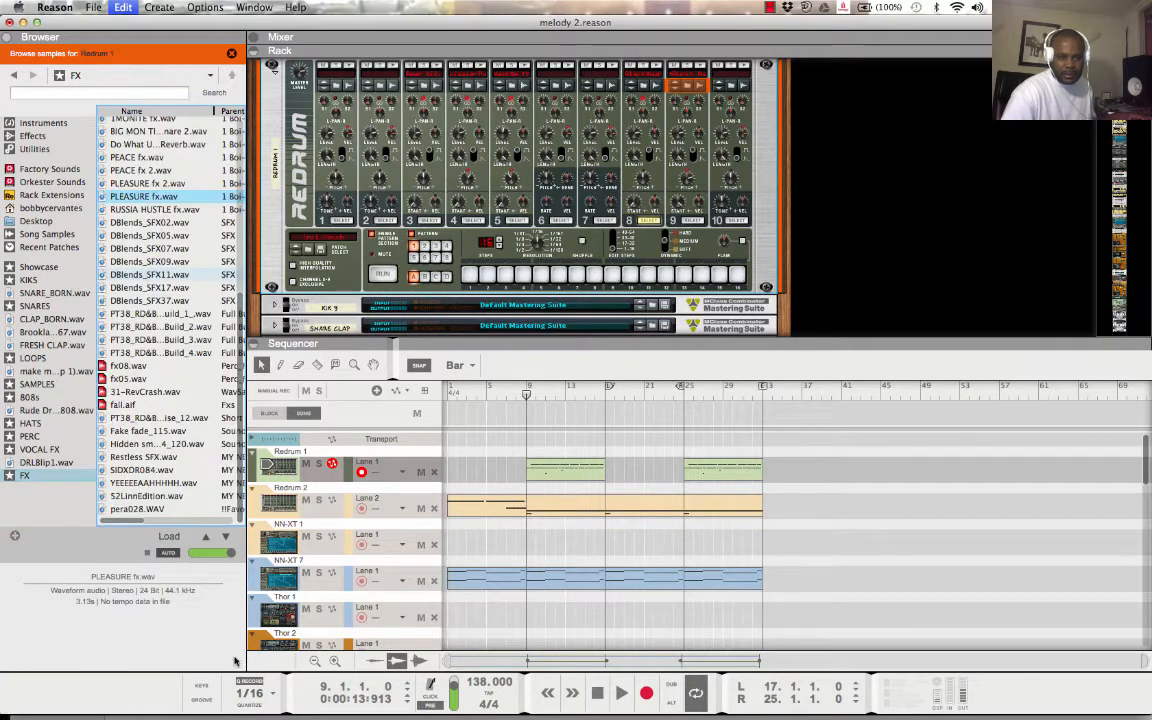
pyautogui.click(139, 474)
pyautogui.press('Up')
pyautogui.press('Up')
pyautogui.press('Up')
pyautogui.press('Up')
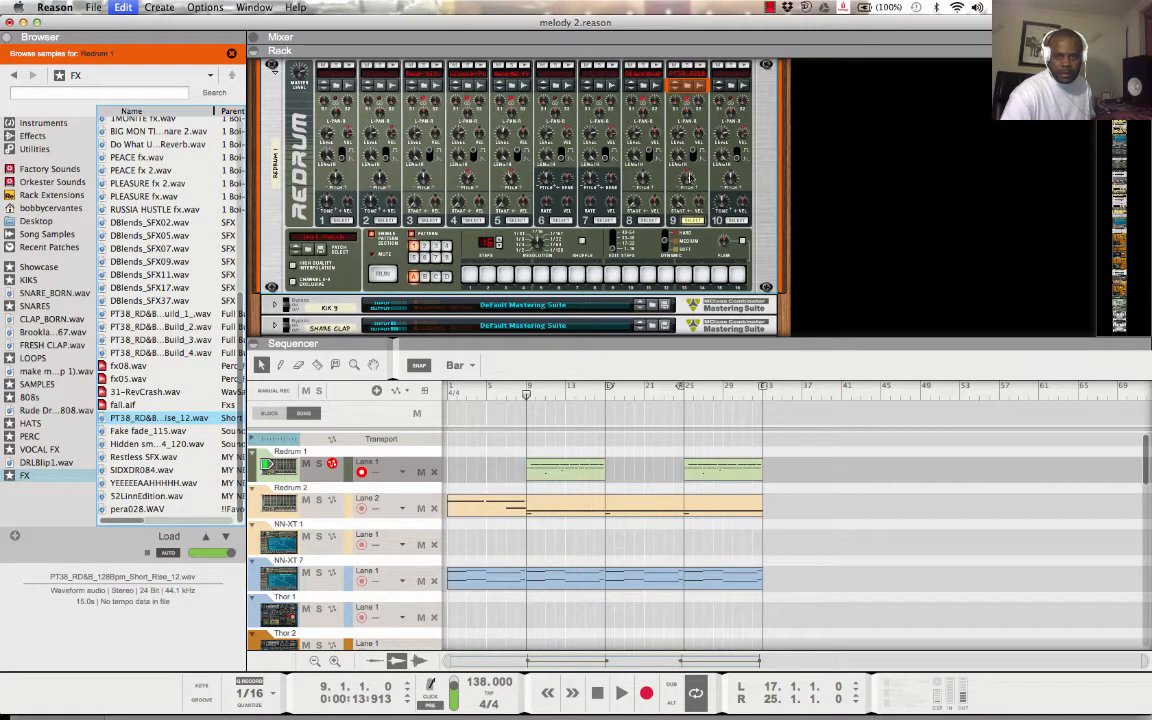
pyautogui.moveTo(687, 181); pyautogui.dragTo(700, 283)
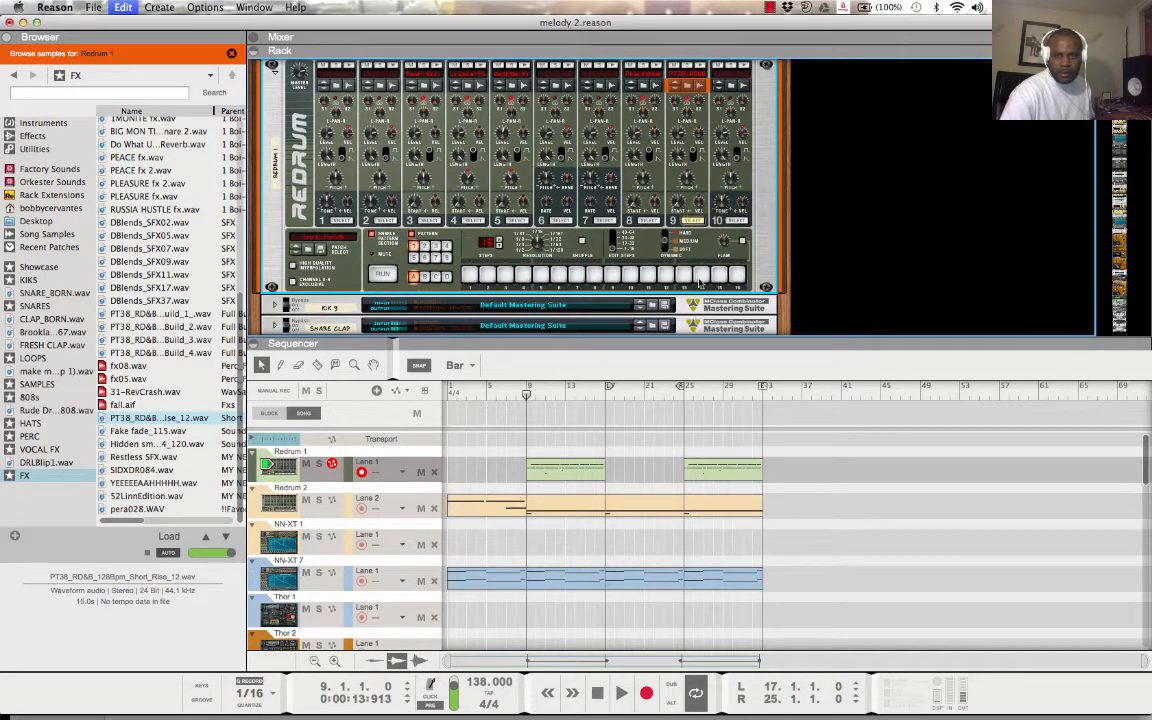
# - Record the rise effect on Redrum 1 from bar 17 to bar 25, stop, and return the playhead to the song start
pyautogui.click(605, 395)
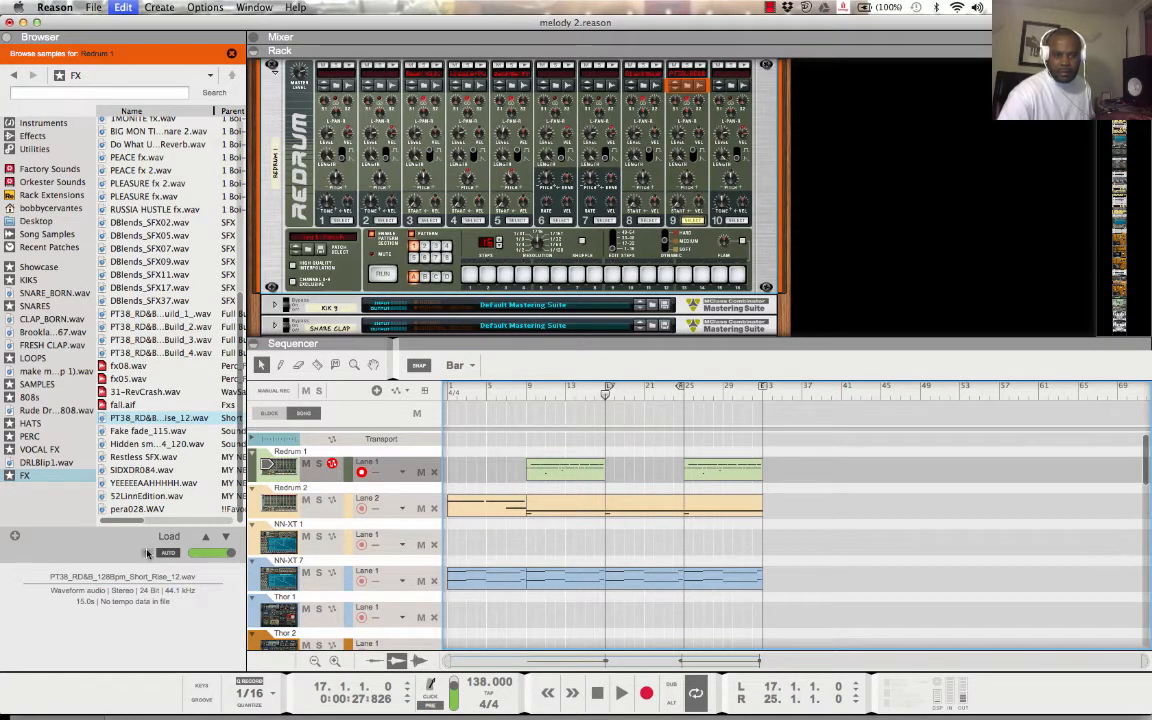
pyautogui.click(646, 693)
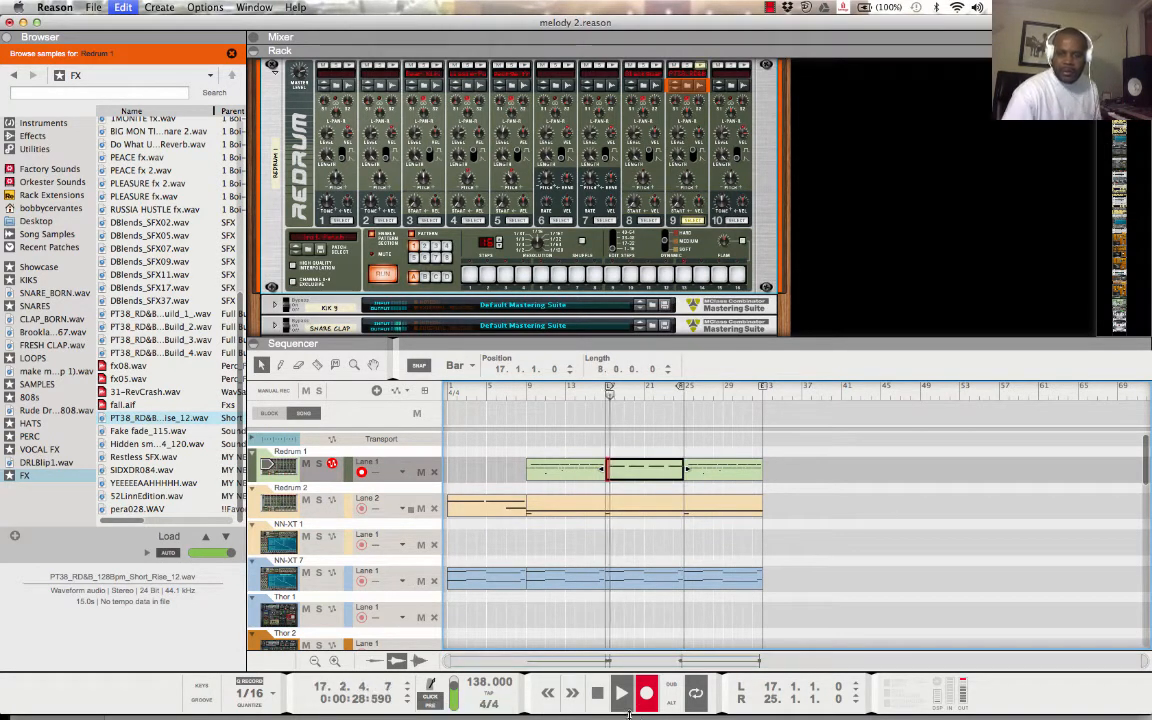
pyautogui.click(647, 694)
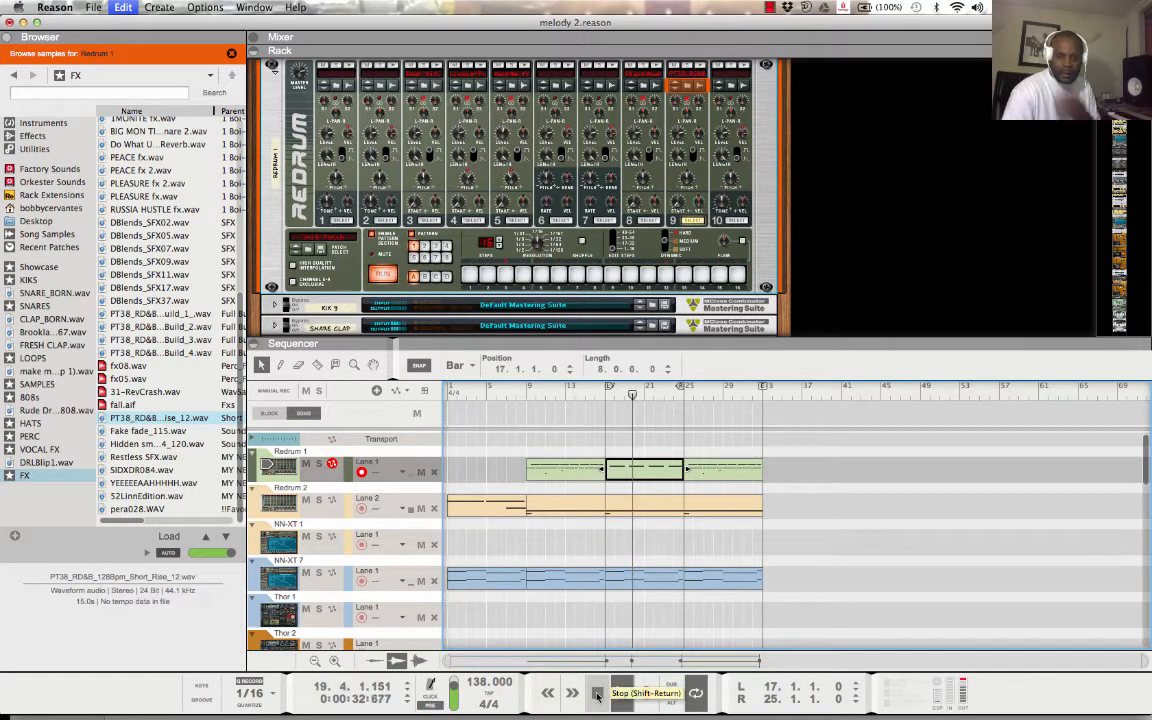
pyautogui.doubleClick(597, 694)
pyautogui.click(597, 694)
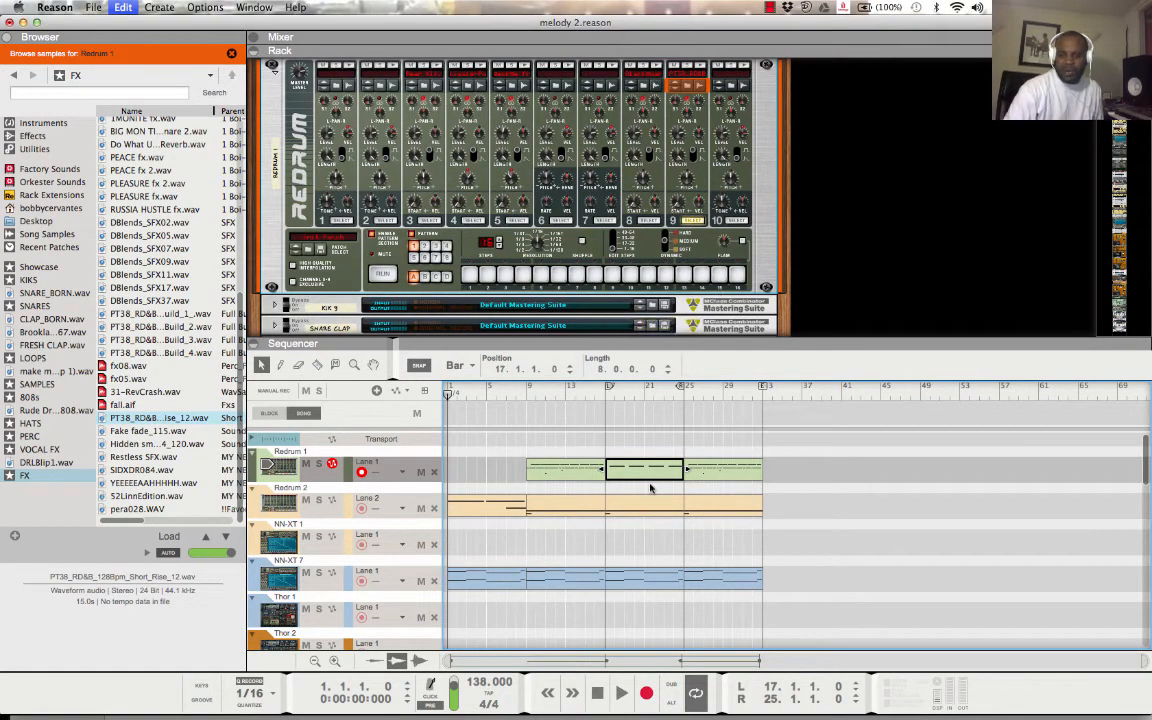
# - Try the breakdown from bar 17 without Redrum 2's clip and undo the clip's deletion
pyautogui.click(641, 514)
pyautogui.press('Delete')
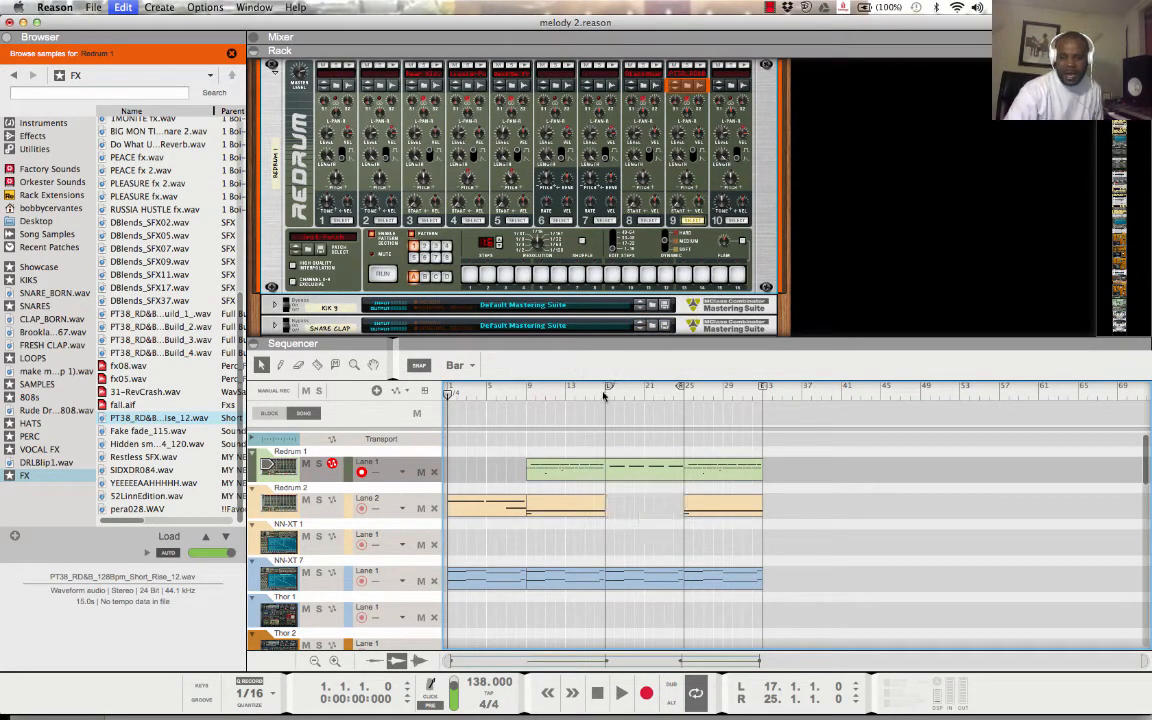
pyautogui.click(621, 692)
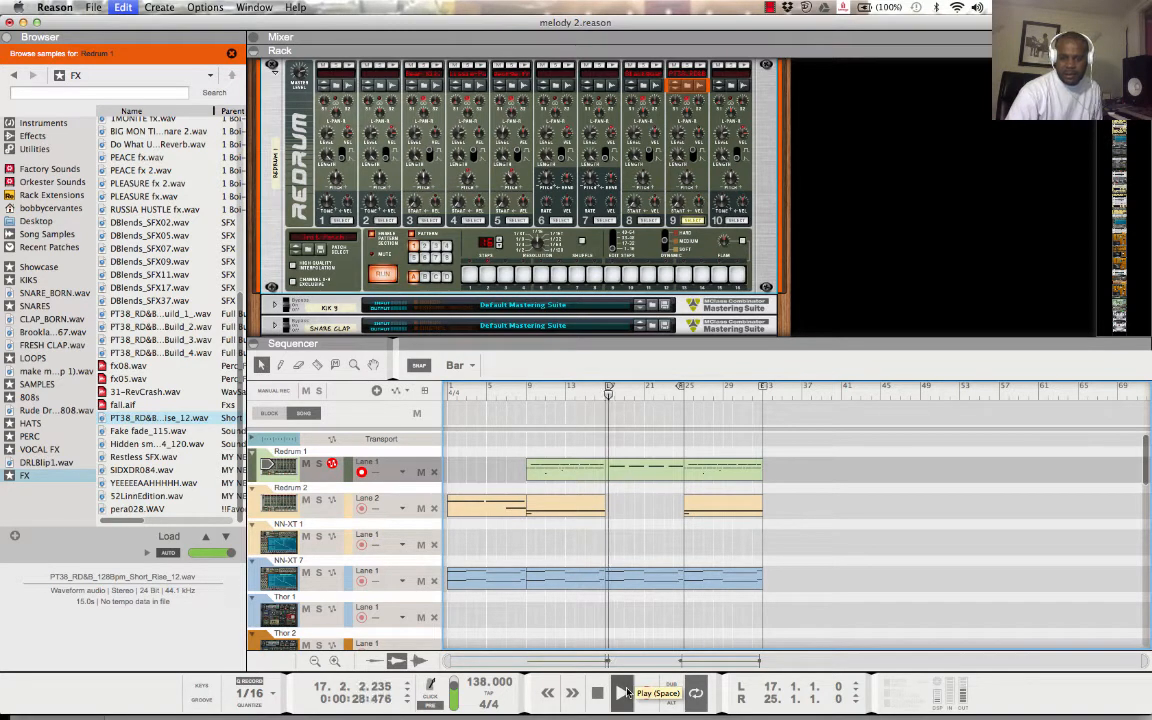
pyautogui.click(123, 8)
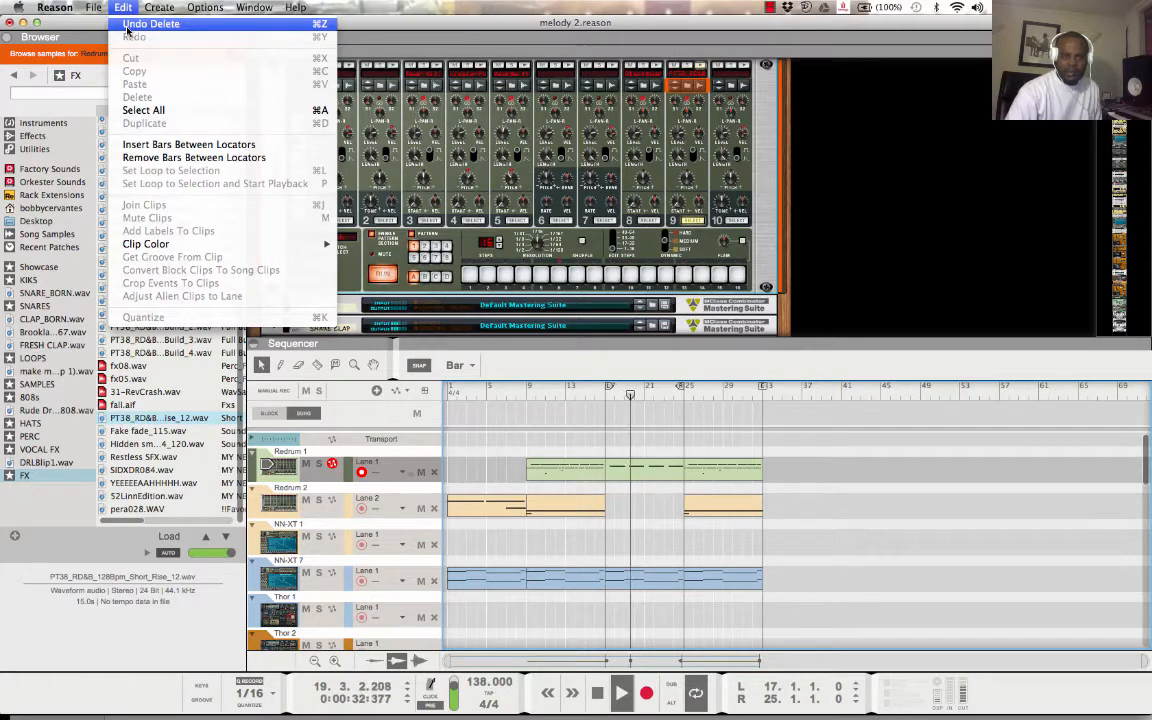
pyautogui.click(127, 27)
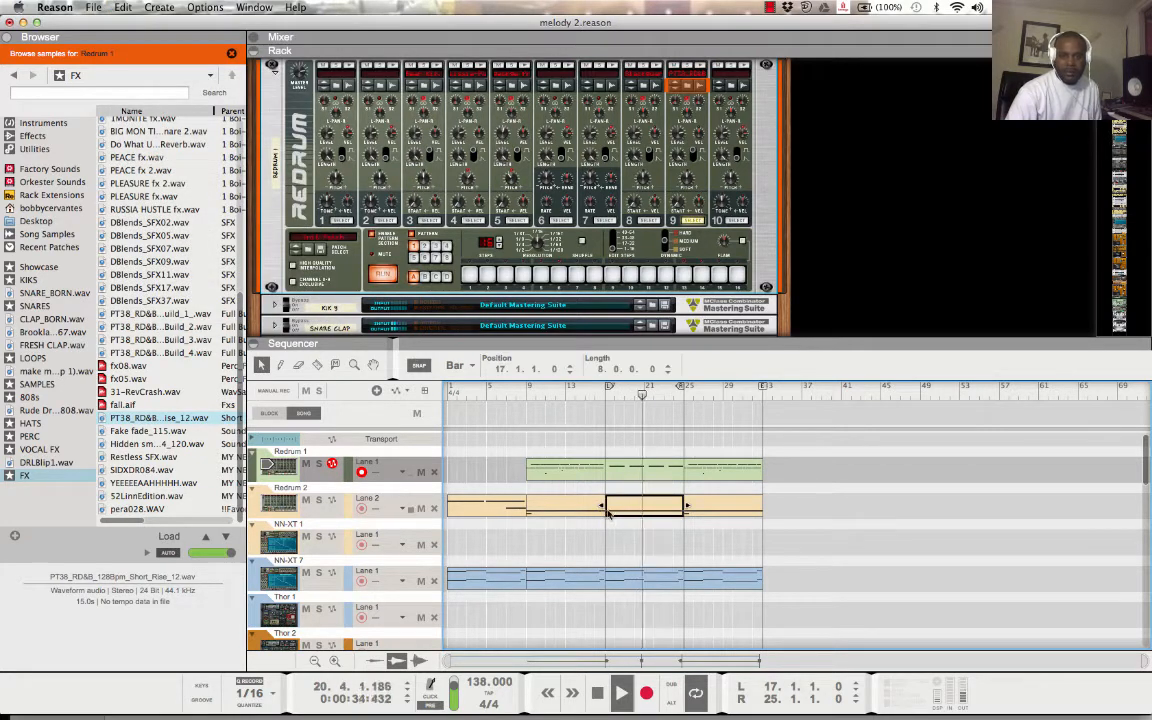
# - Trim the start of Redrum 2's breakdown clip to bar 21, deselect it and stop playback at bar 17
pyautogui.moveTo(602, 507); pyautogui.dragTo(645, 507)
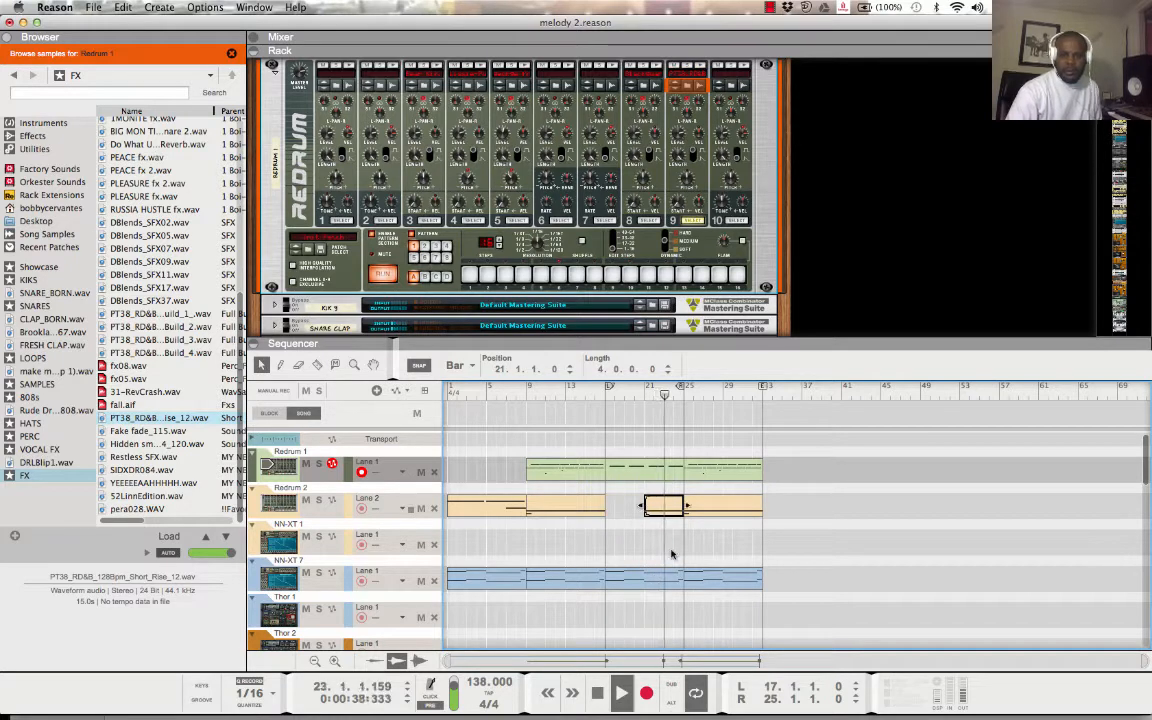
pyautogui.click(669, 550)
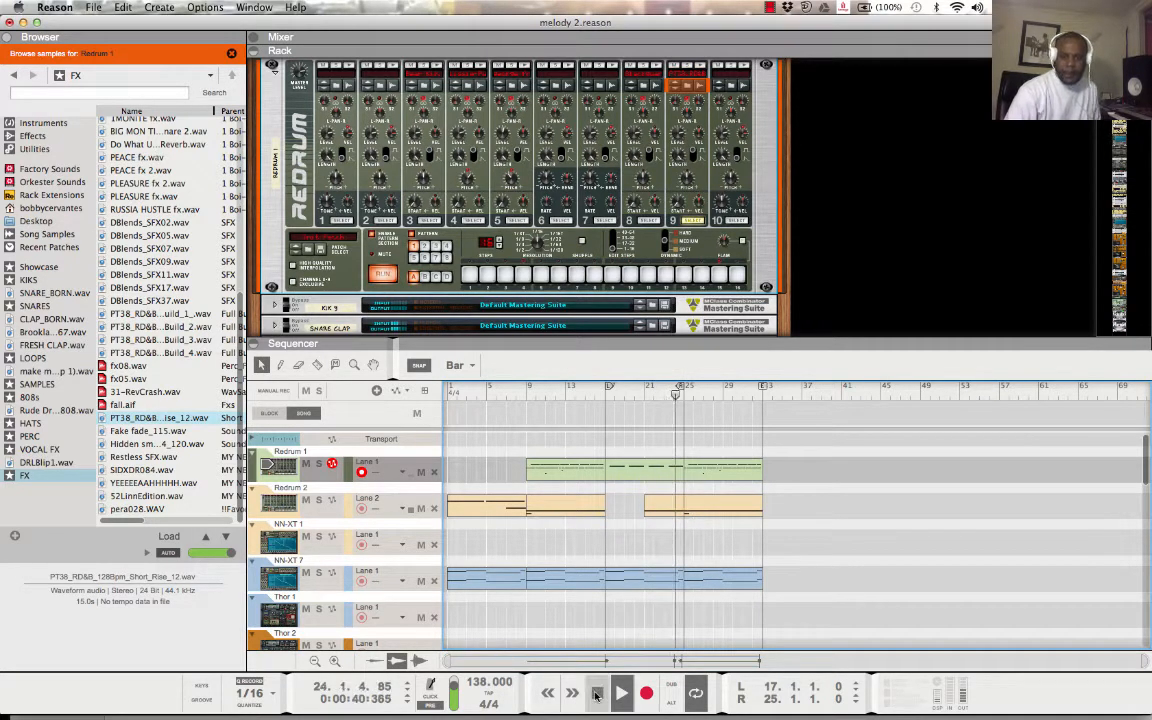
pyautogui.doubleClick(596, 693)
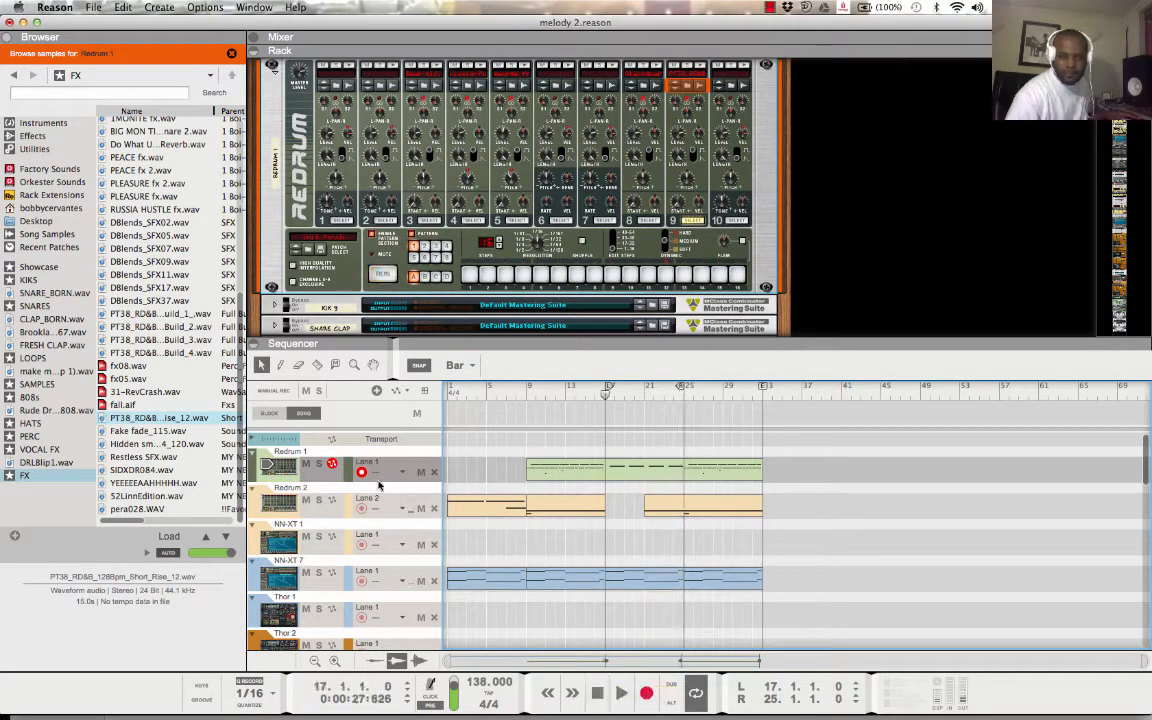
# - Record on the Redrum 2 track from bar 24 into its existing clip and stop the transport
pyautogui.click(346, 510)
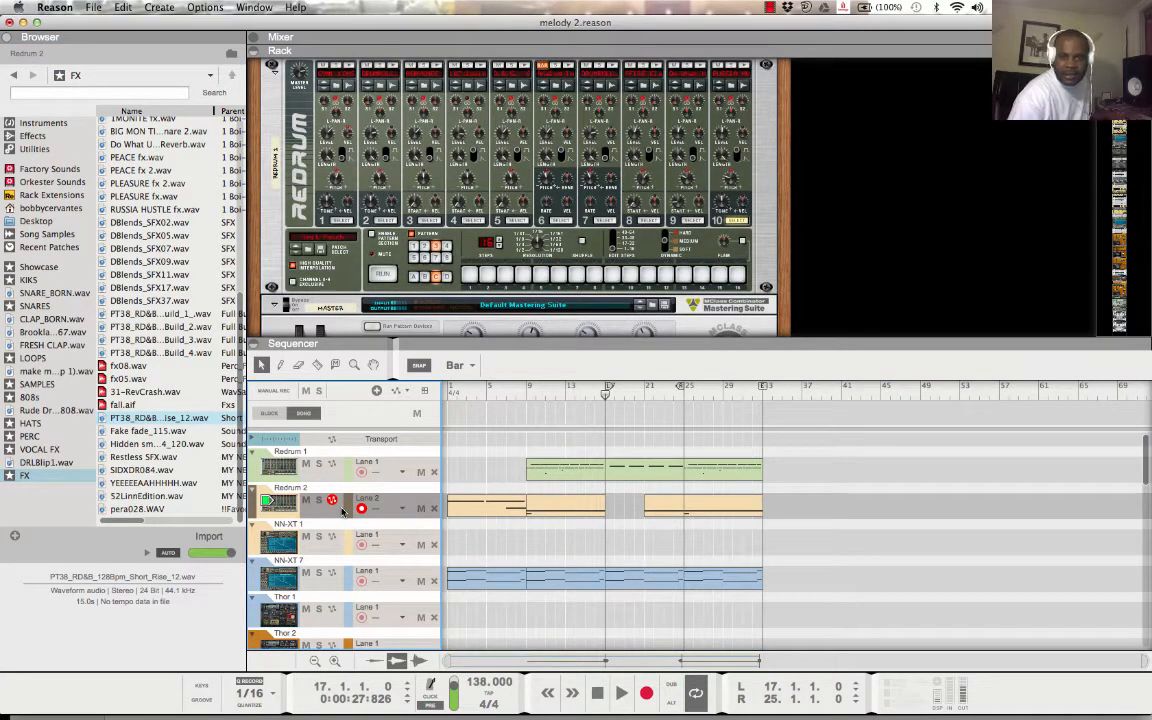
pyautogui.click(386, 155)
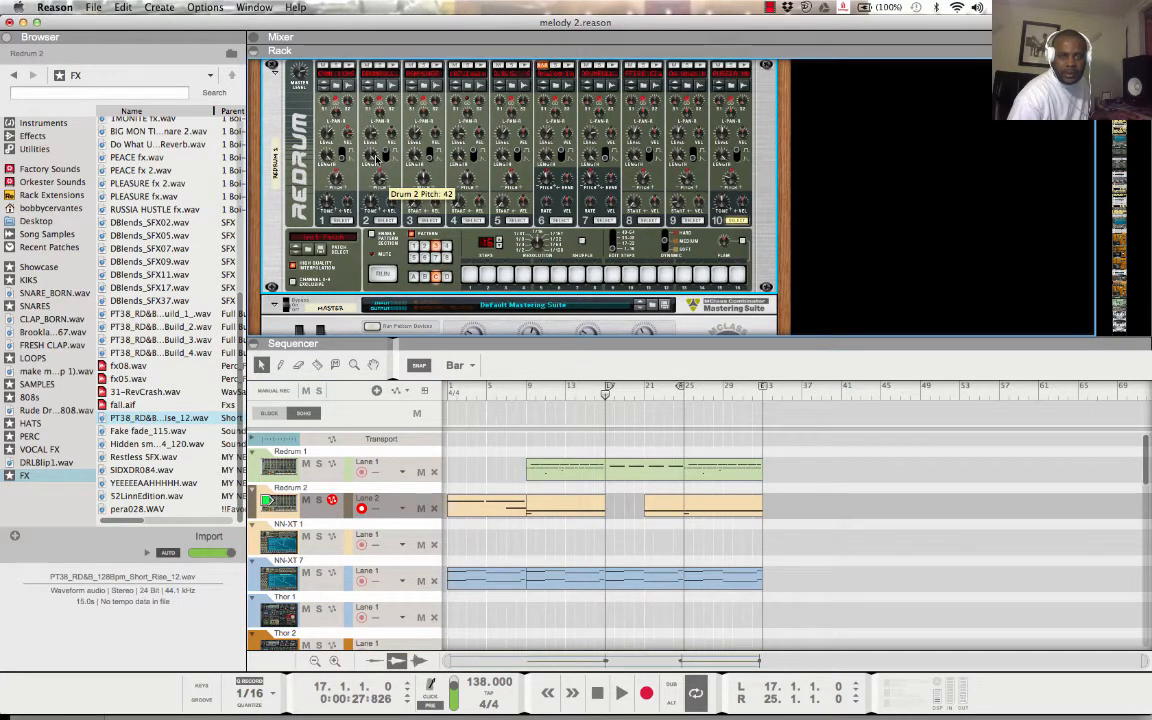
pyautogui.click(672, 396)
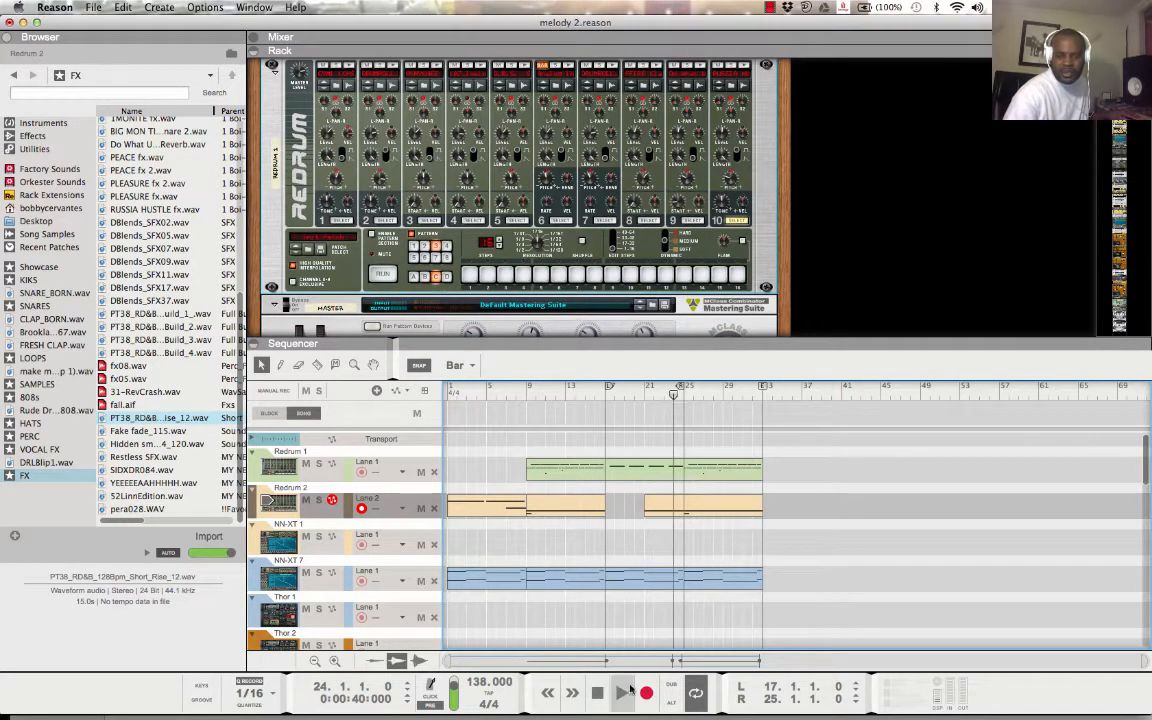
pyautogui.click(643, 686)
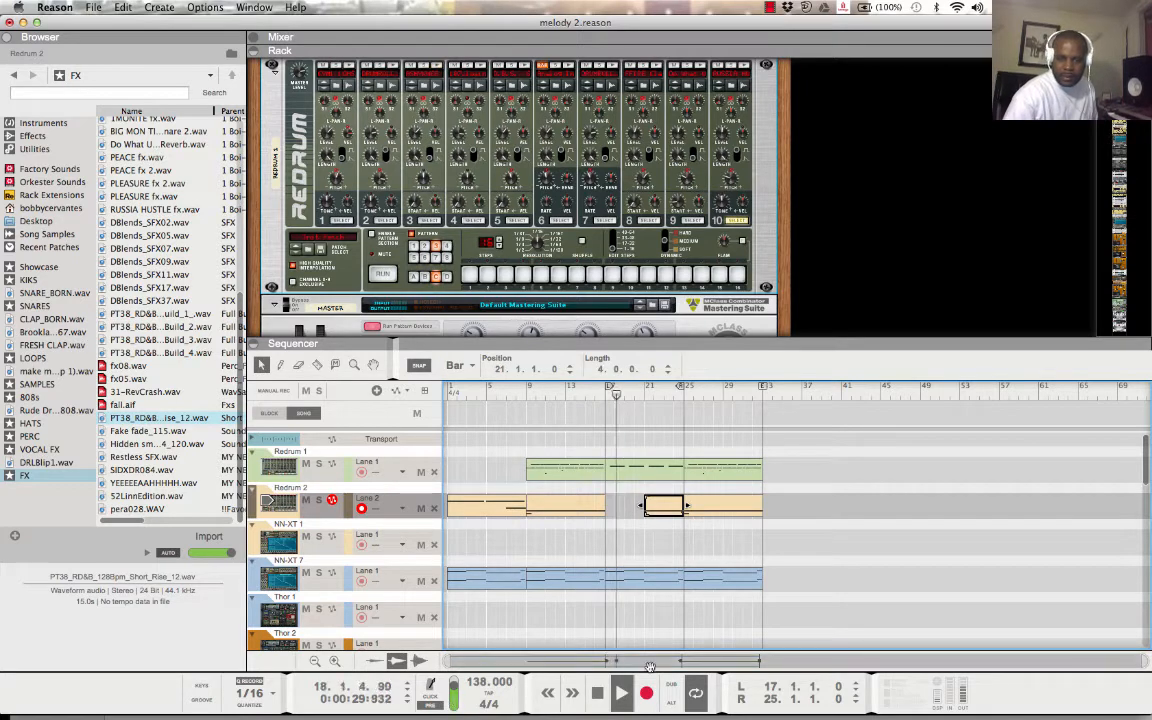
pyautogui.click(597, 692)
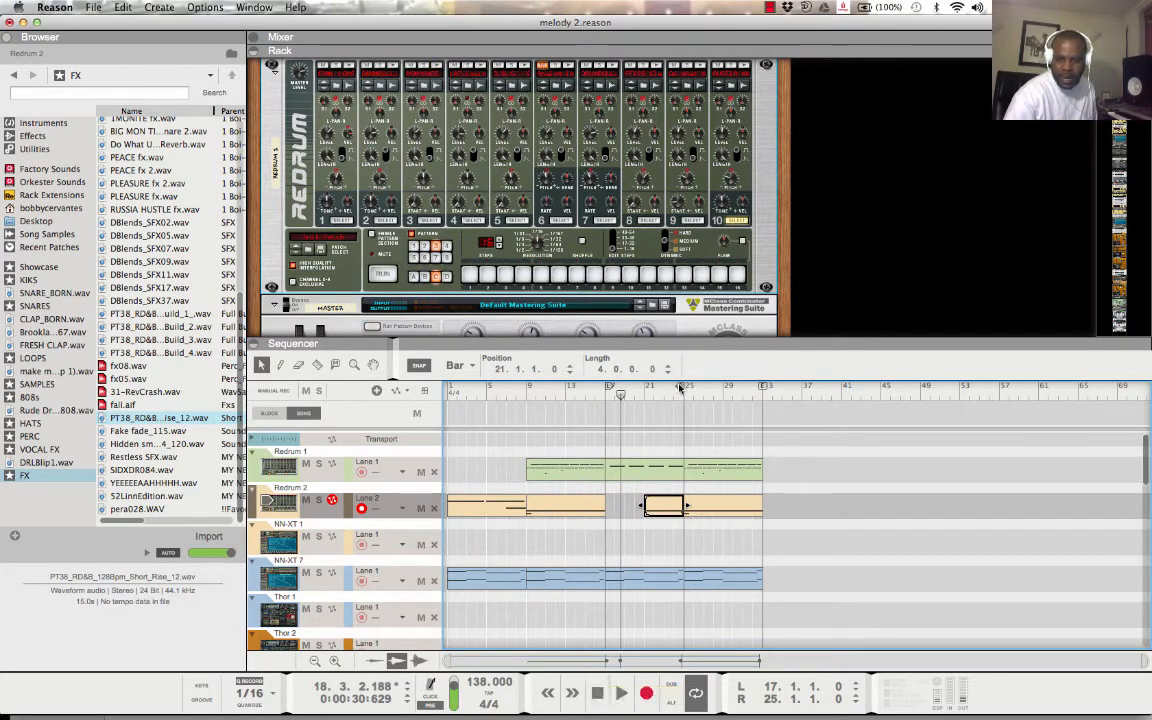
# - Delete the NN-XT 7 clip spanning bars 17 to 25 and set the loop locators to bars 25 and 33
pyautogui.moveTo(680, 388); pyautogui.dragTo(755, 393)
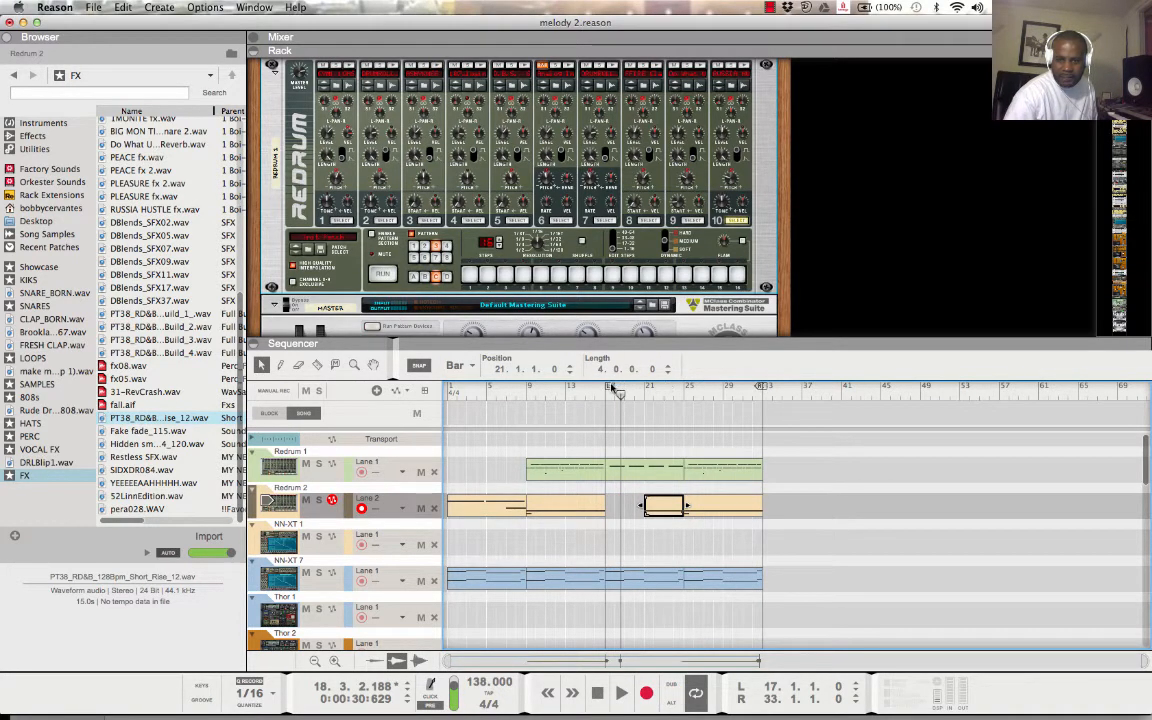
pyautogui.click(635, 572)
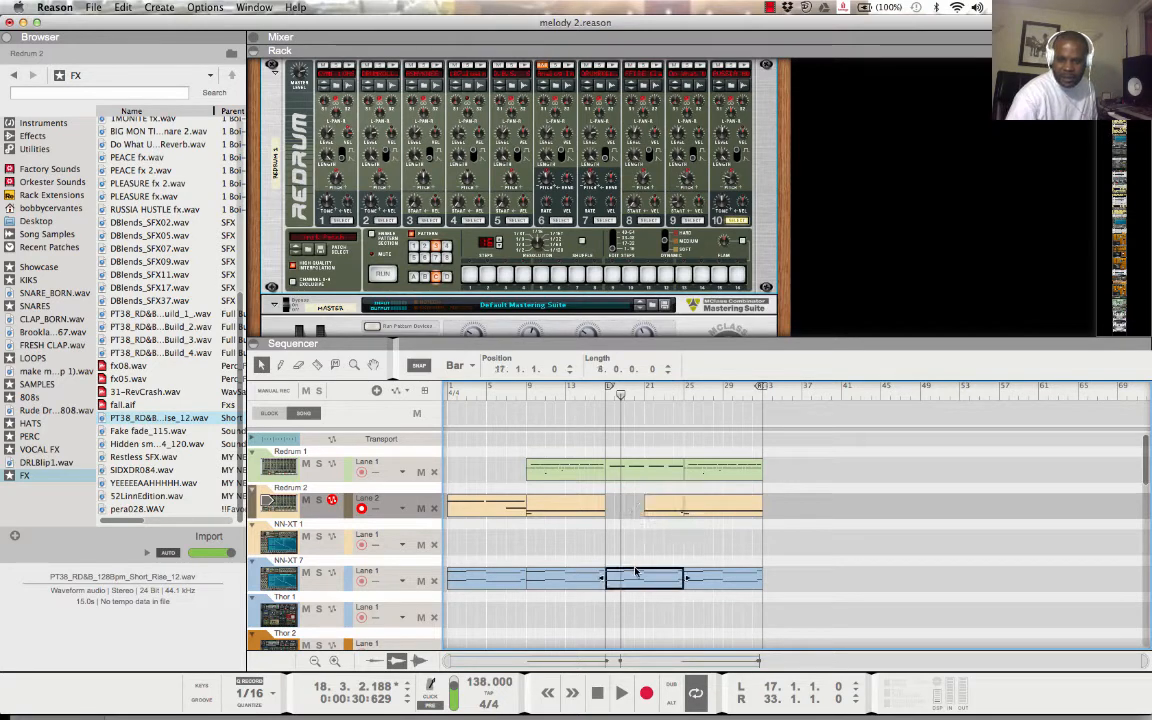
pyautogui.press('Delete')
pyautogui.moveTo(607, 387); pyautogui.dragTo(686, 398)
# - Delete the Bi Sync EX clip that spans bars 25 to 33
pyautogui.scroll(-10, 813, 584)
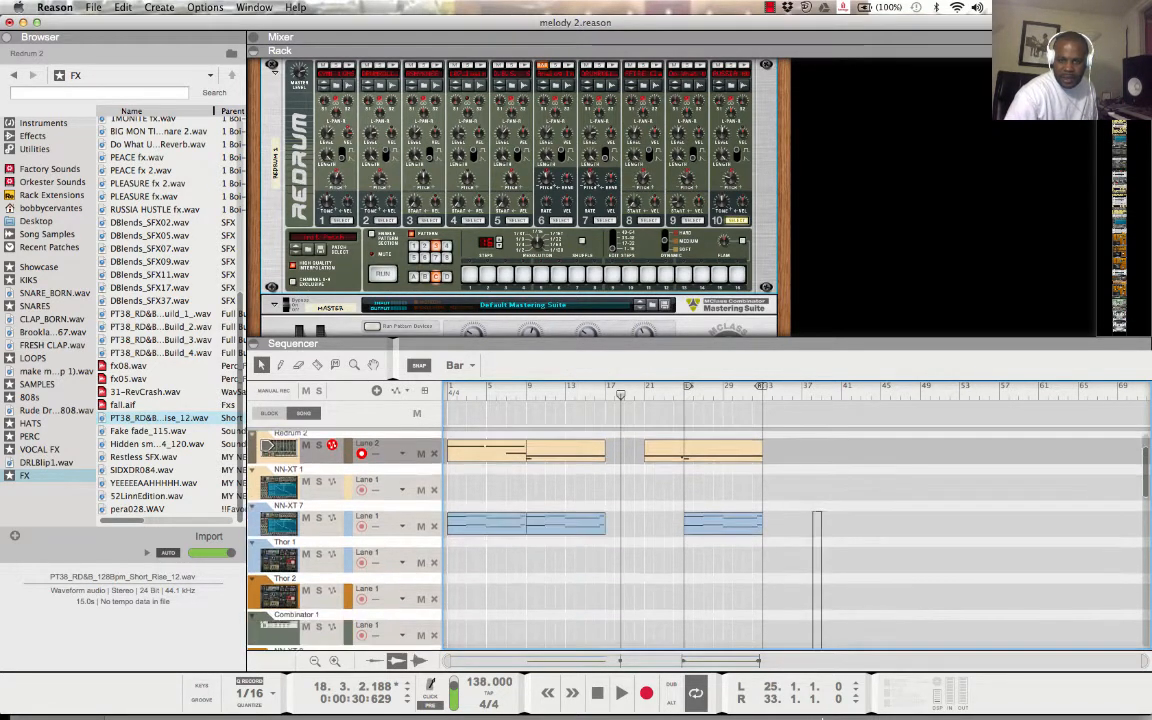
pyautogui.scroll(-10, 827, 645)
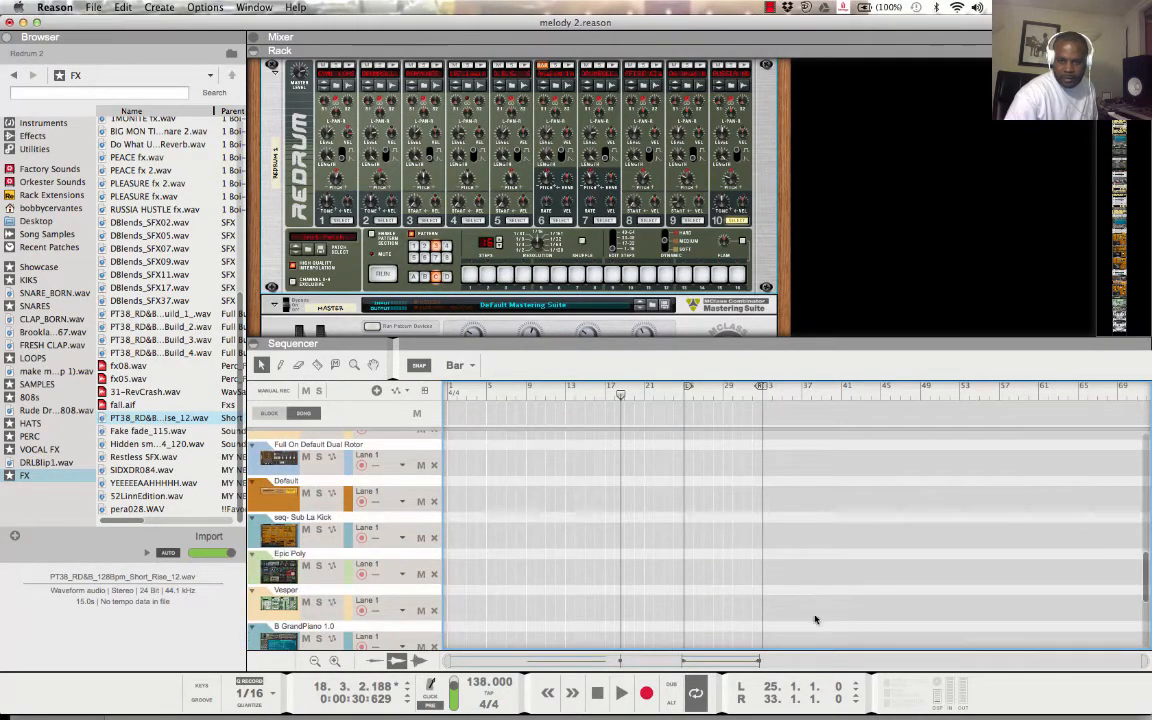
pyautogui.scroll(-8, 815, 620)
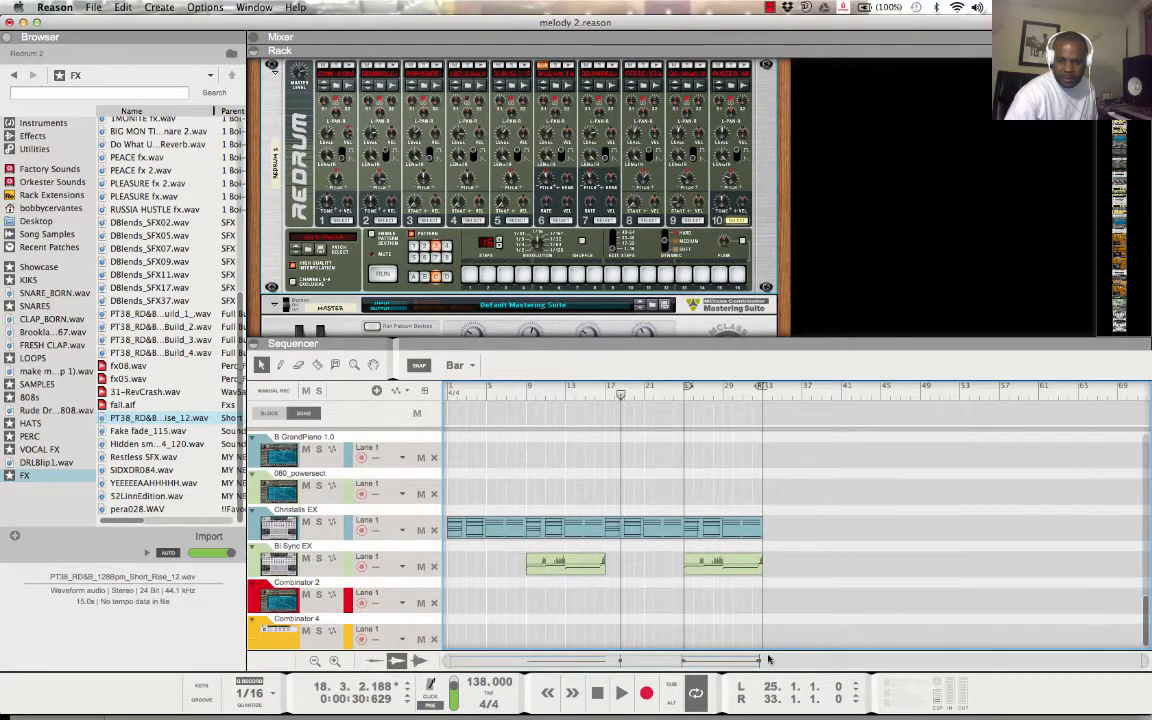
pyautogui.click(710, 566)
pyautogui.press('Delete')
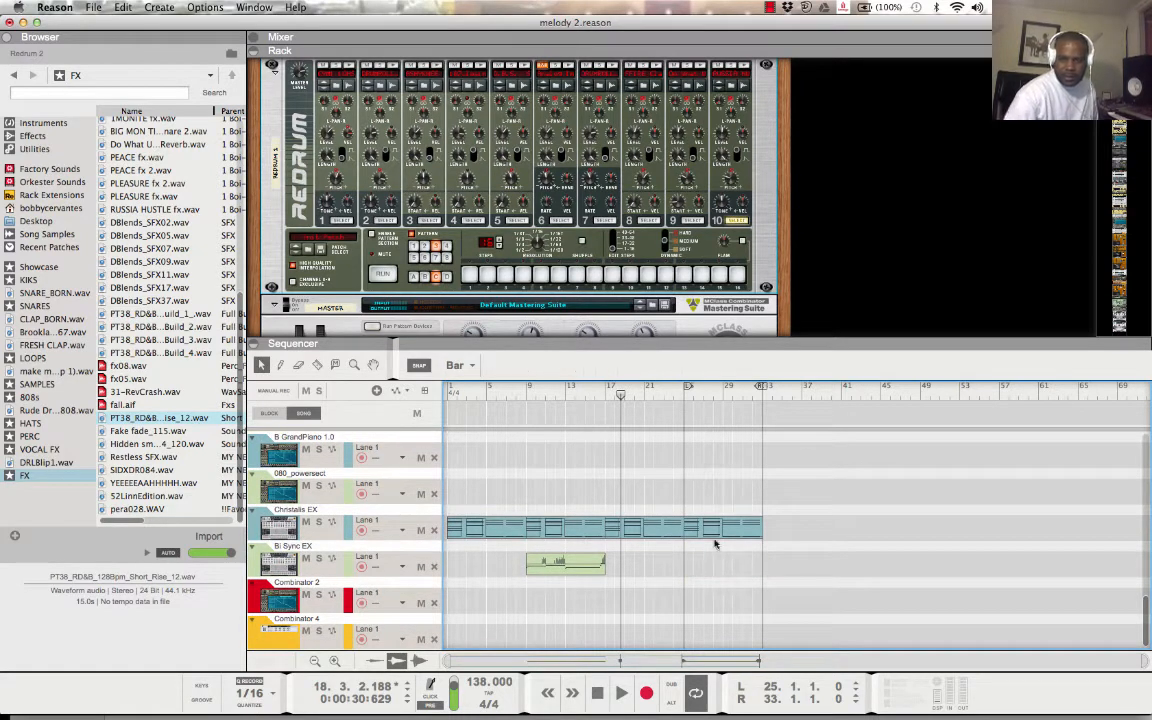
# - Move the left loop locator to bar 1 and return the playhead to the song start
pyautogui.moveTo(688, 392); pyautogui.dragTo(673, 397)
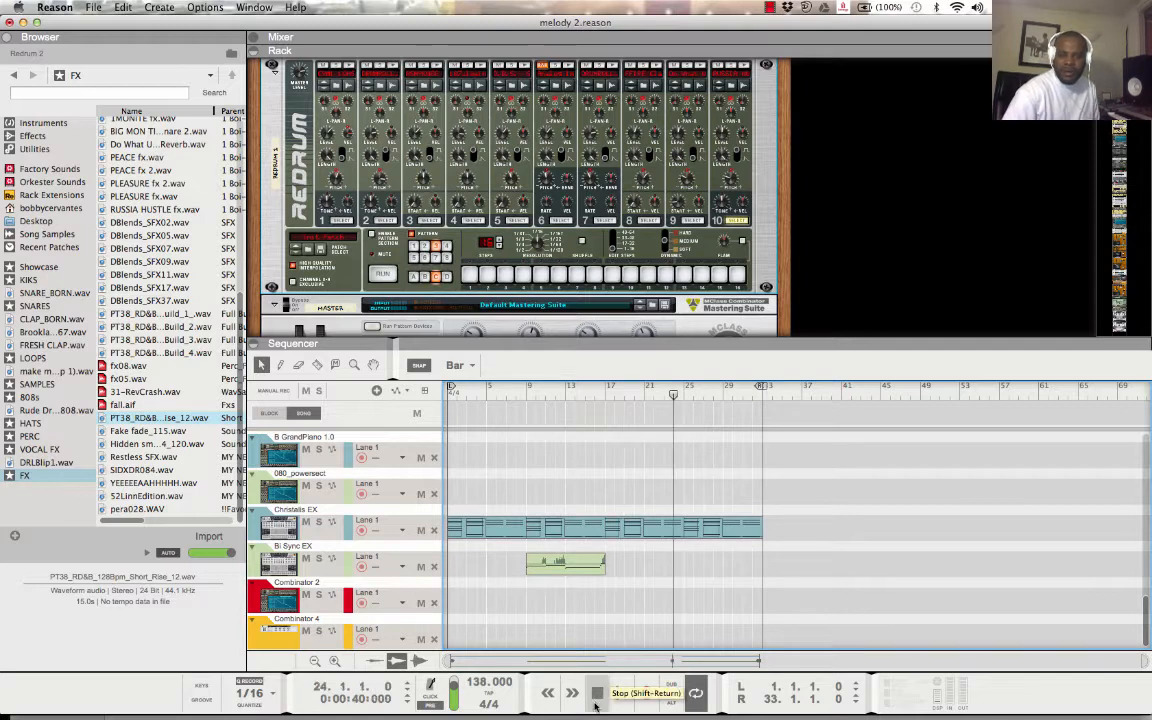
pyautogui.click(599, 691)
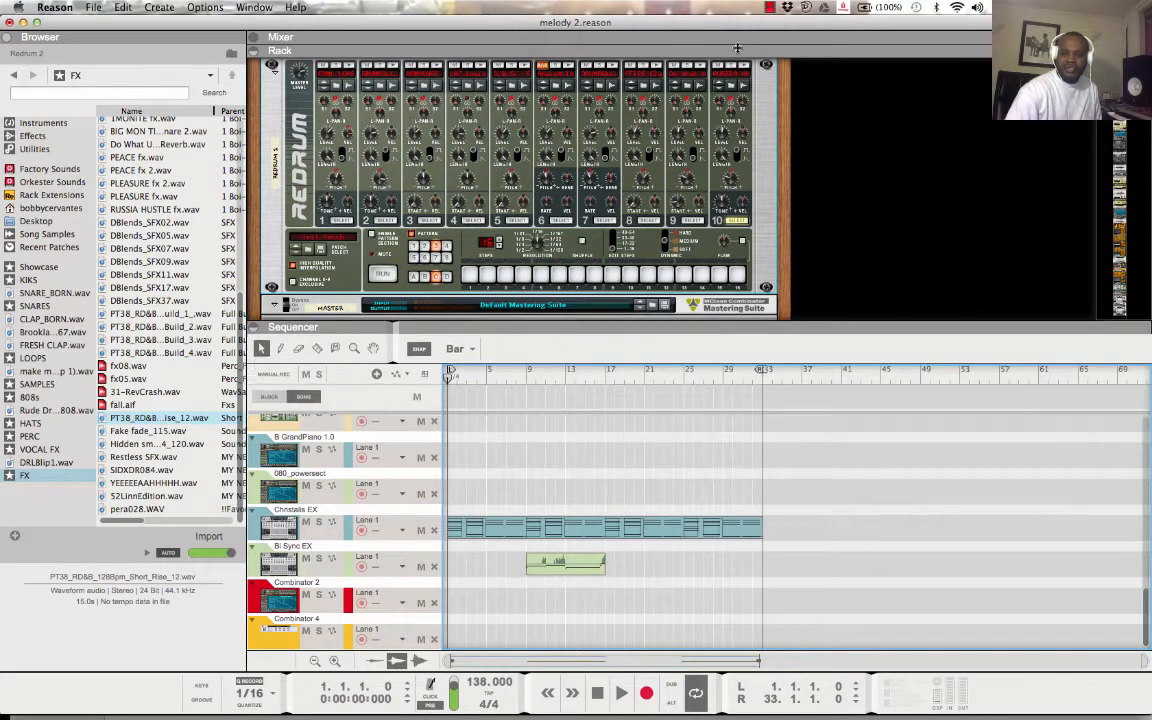
# - Play the song with the sequencer enlarged and delete the sub- Oldy patch clip spanning bars 25 to 33
pyautogui.moveTo(787, 341); pyautogui.dragTo(731, 21)
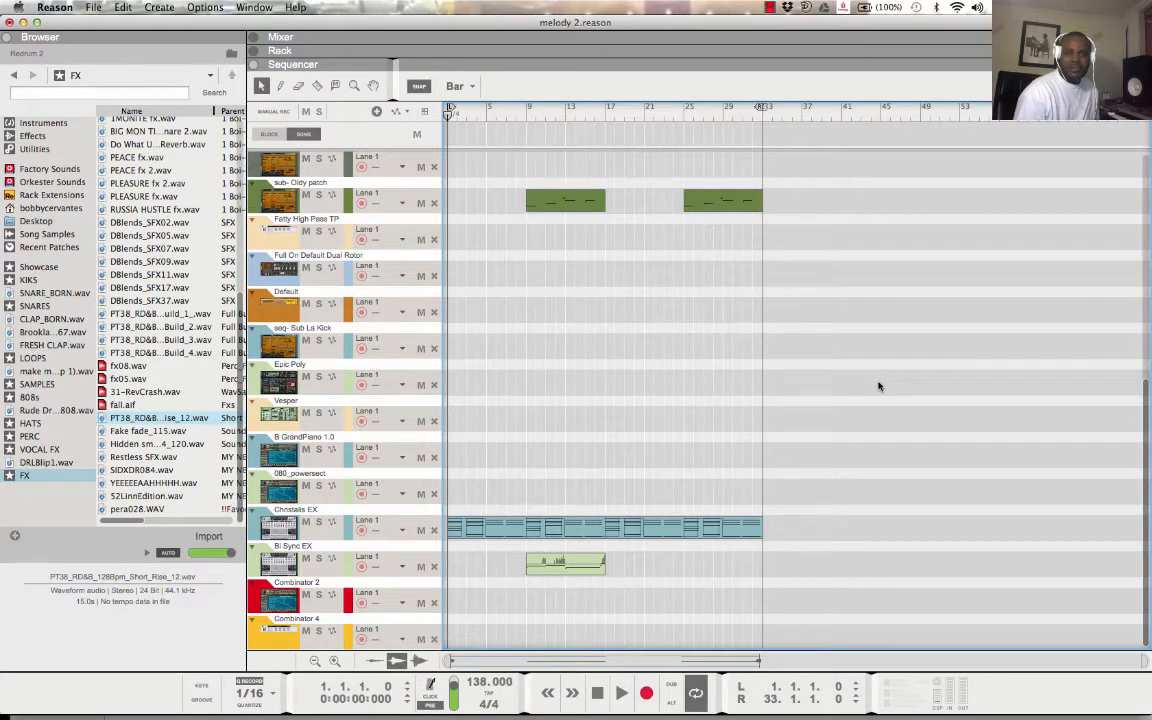
pyautogui.moveTo(835, 188); pyautogui.dragTo(843, 8)
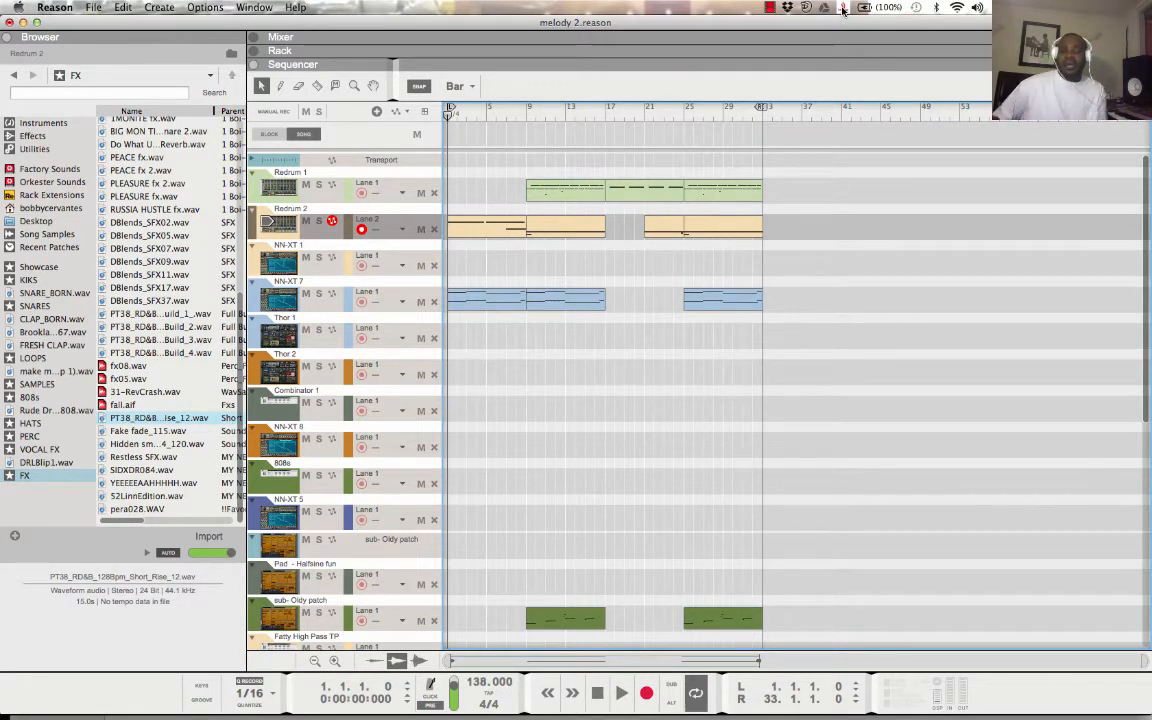
pyautogui.click(620, 693)
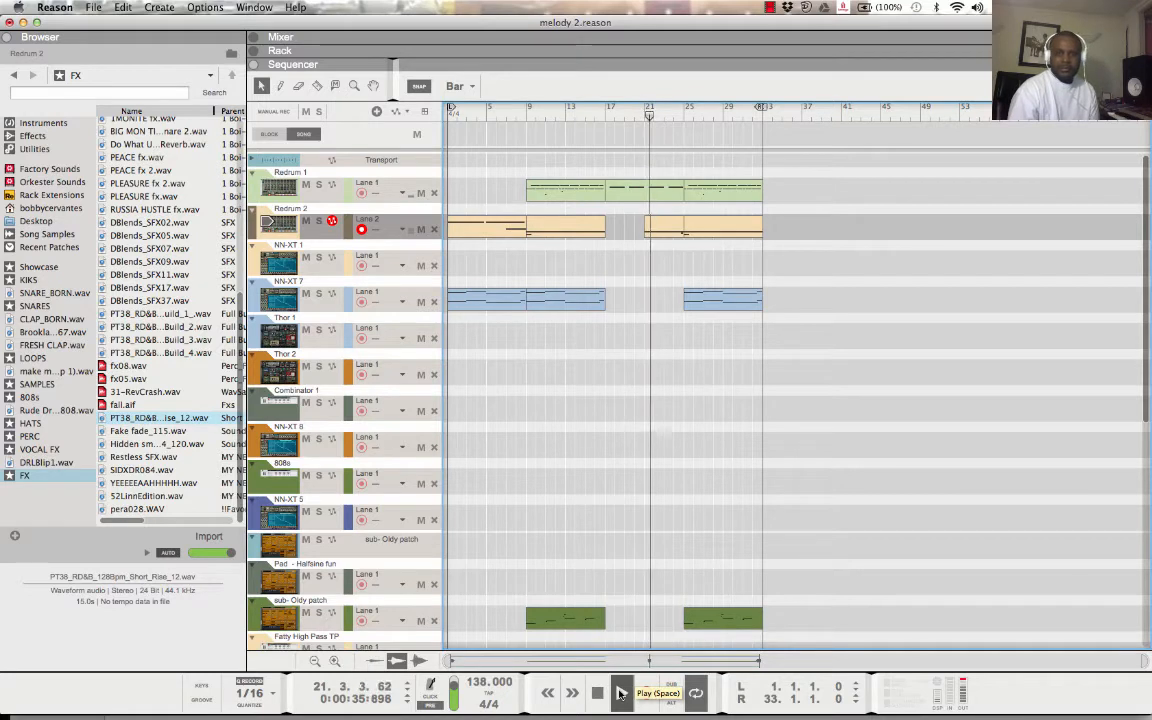
pyautogui.click(706, 620)
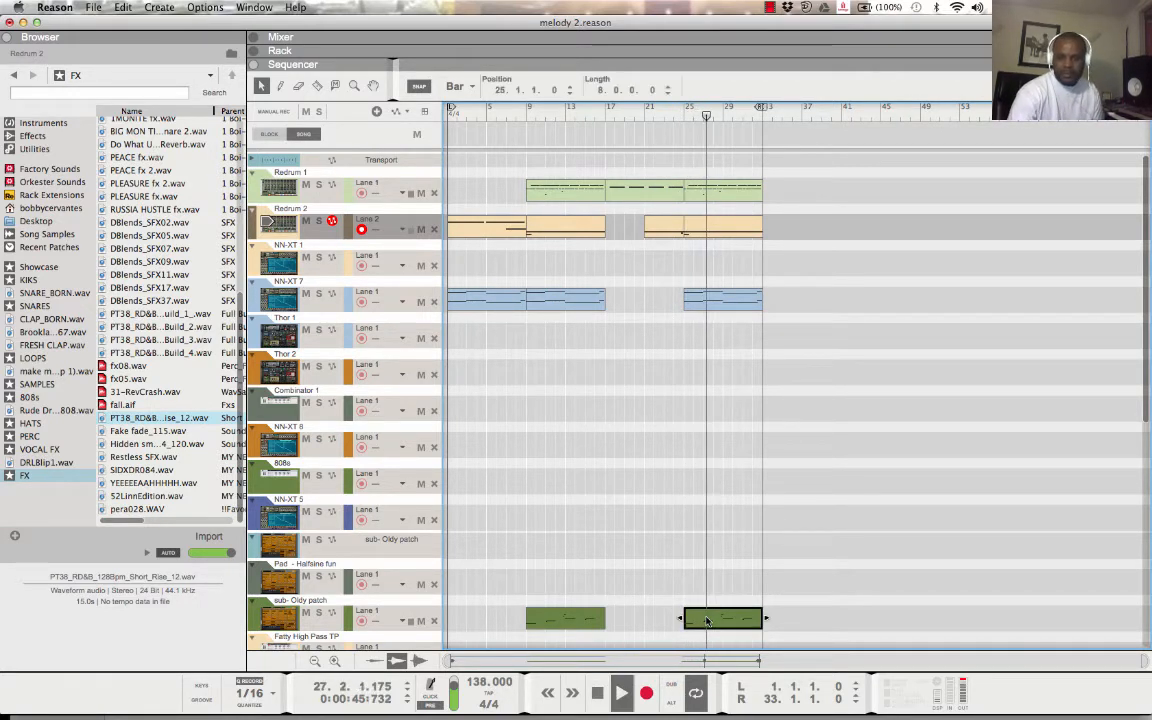
pyautogui.press('Delete')
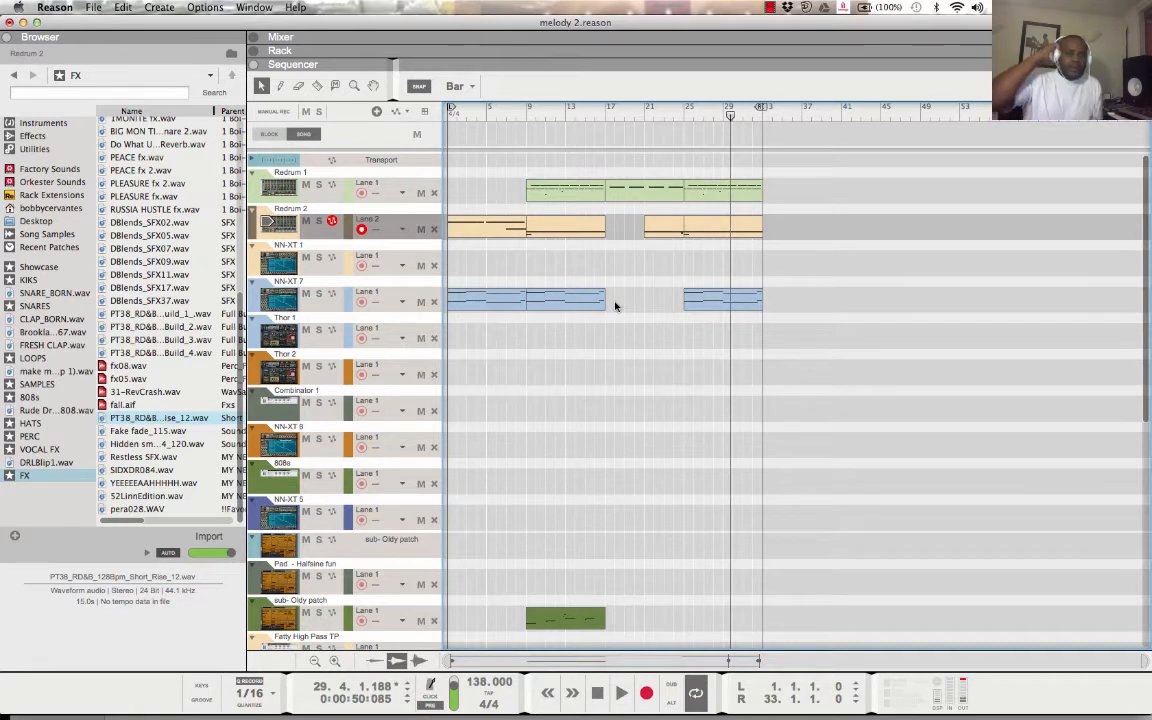
# - Duplicate all clips between bars 25 and 33 across the tracks so the copies span bars 33 to 41
pyautogui.click(604, 118)
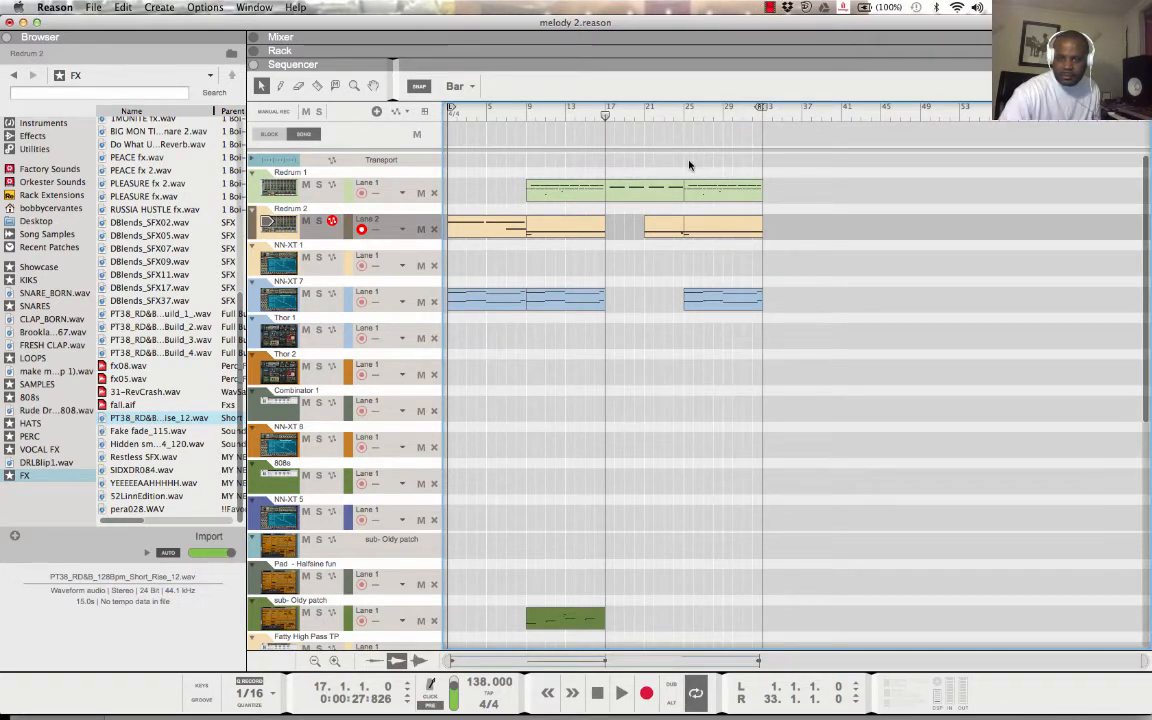
pyautogui.moveTo(687, 163); pyautogui.dragTo(760, 646)
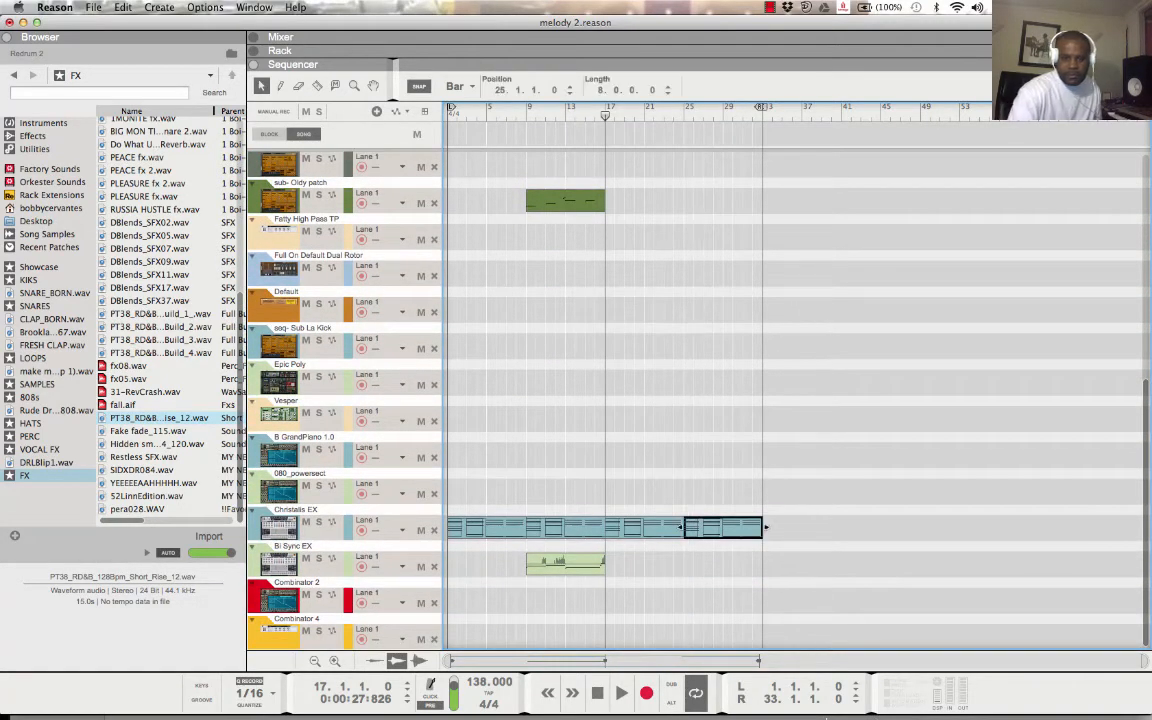
pyautogui.press('super+d')
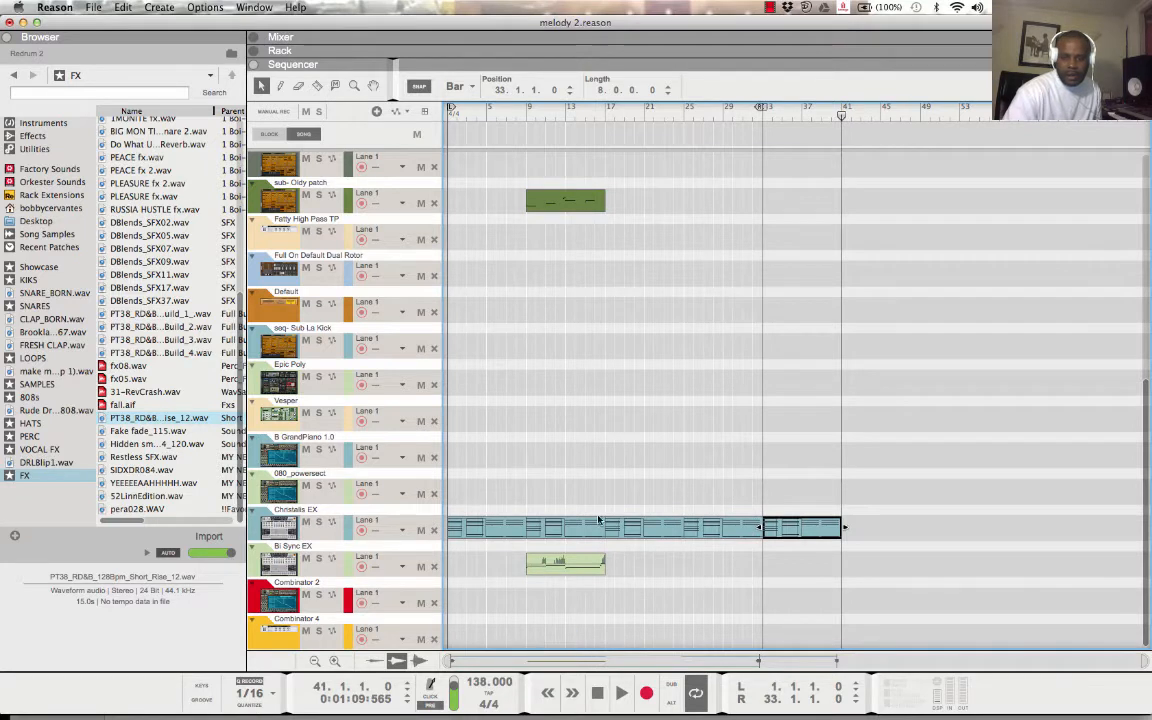
# - Duplicate the Bi Sync EX clip at bar 9 and place the copy at bar 33
pyautogui.click(575, 568)
pyautogui.press('super+d')
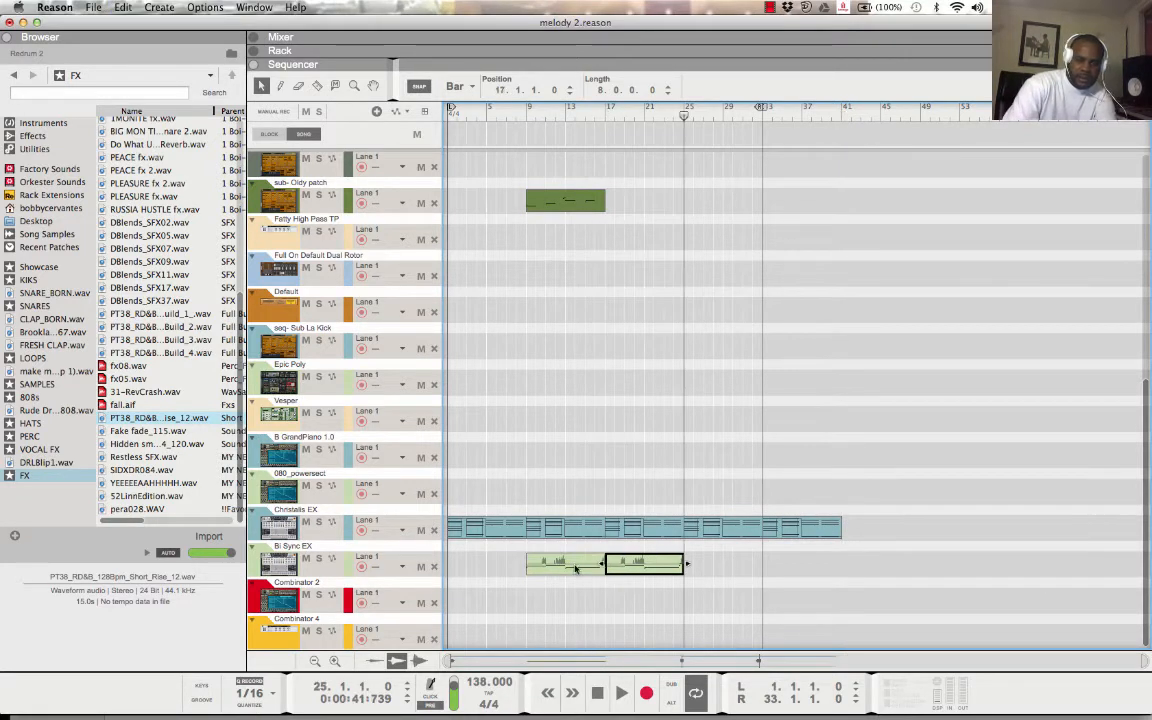
pyautogui.moveTo(640, 548); pyautogui.dragTo(810, 570)
# - Move the song end marker and the right loop locator to bar 41
pyautogui.moveTo(844, 180); pyautogui.dragTo(806, 42)
pyautogui.click(590, 419)
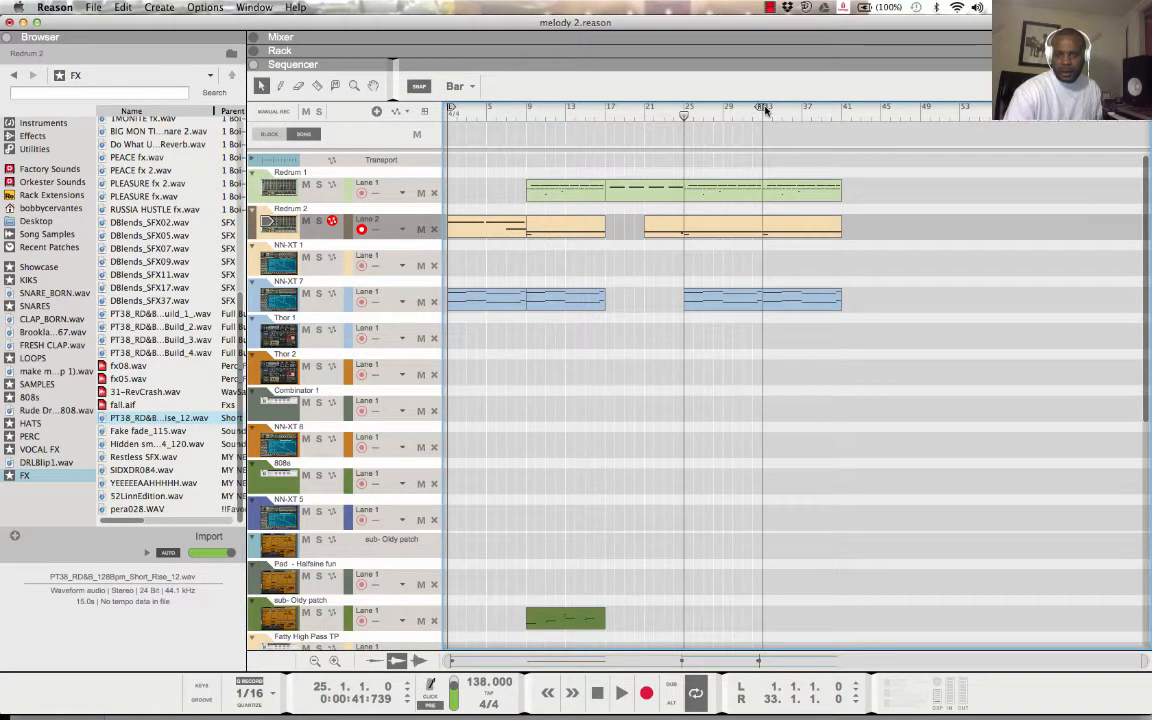
pyautogui.moveTo(765, 110); pyautogui.dragTo(843, 108)
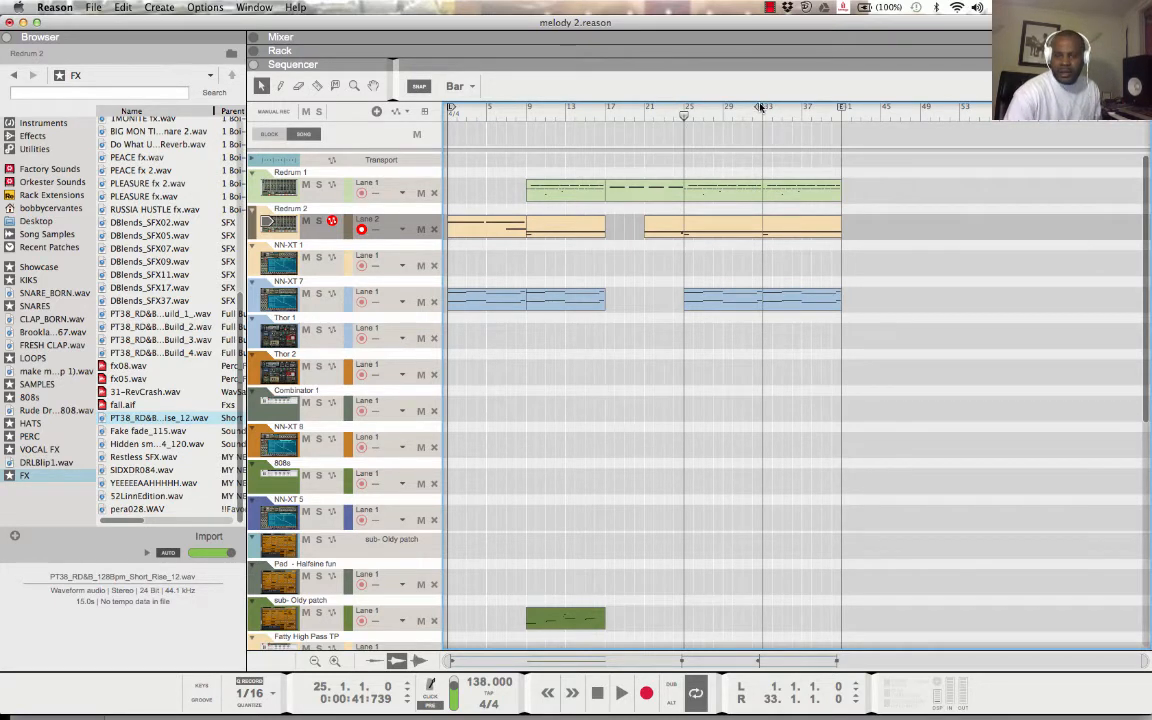
pyautogui.moveTo(757, 107); pyautogui.dragTo(838, 108)
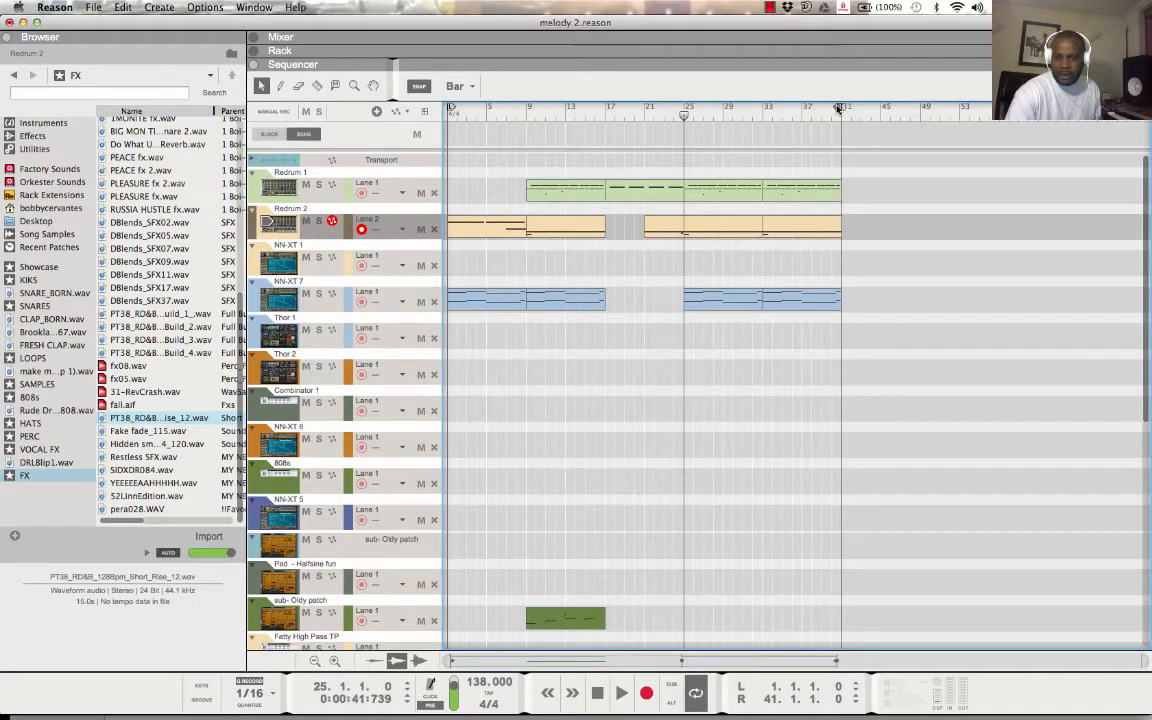
# - Play the arrangement from bar 17 to check the breakdown and the section from bar 25
pyautogui.click(604, 112)
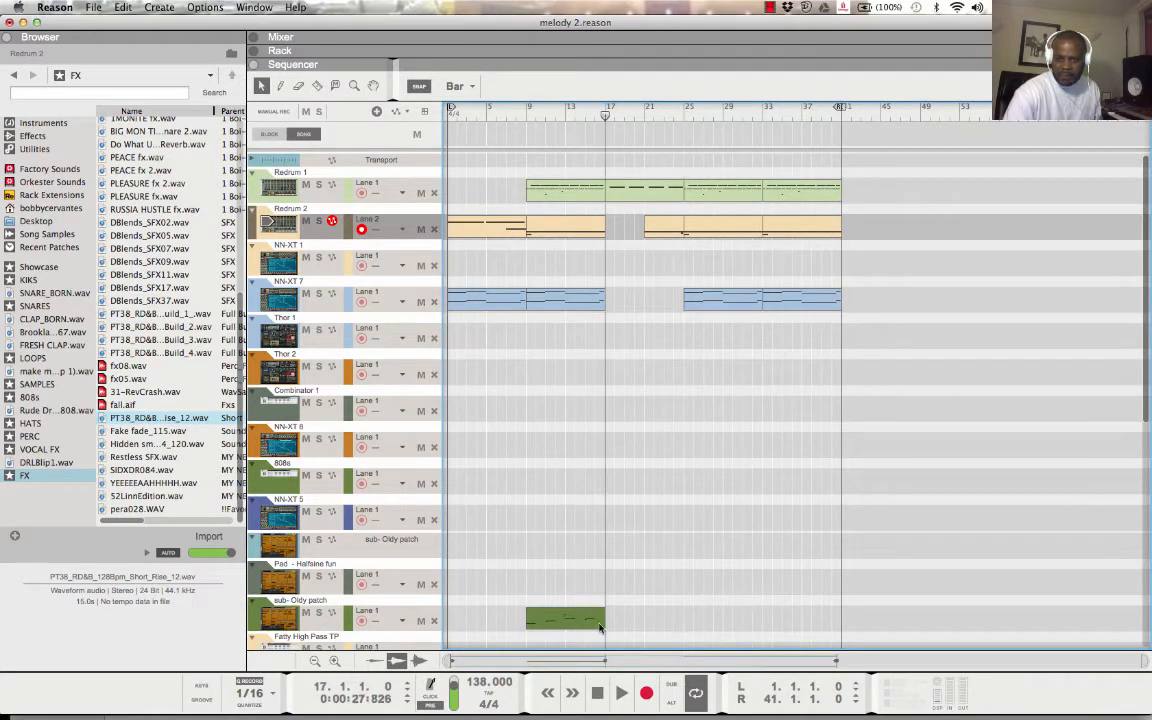
pyautogui.click(621, 692)
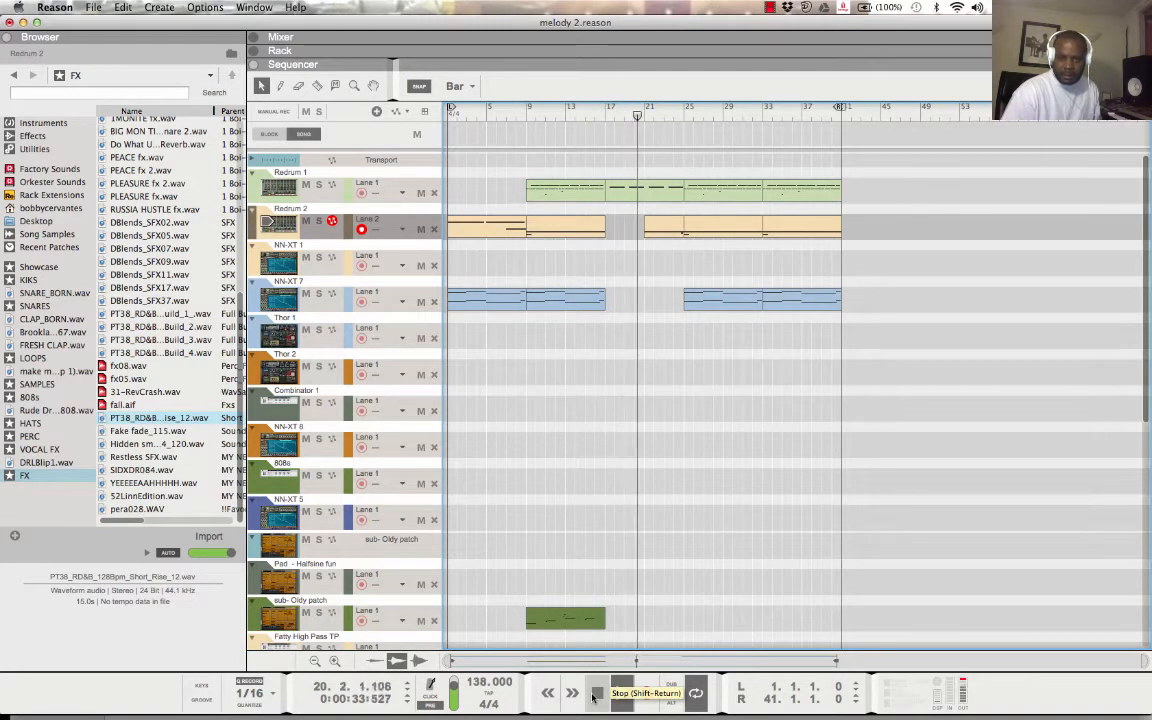
pyautogui.click(682, 189)
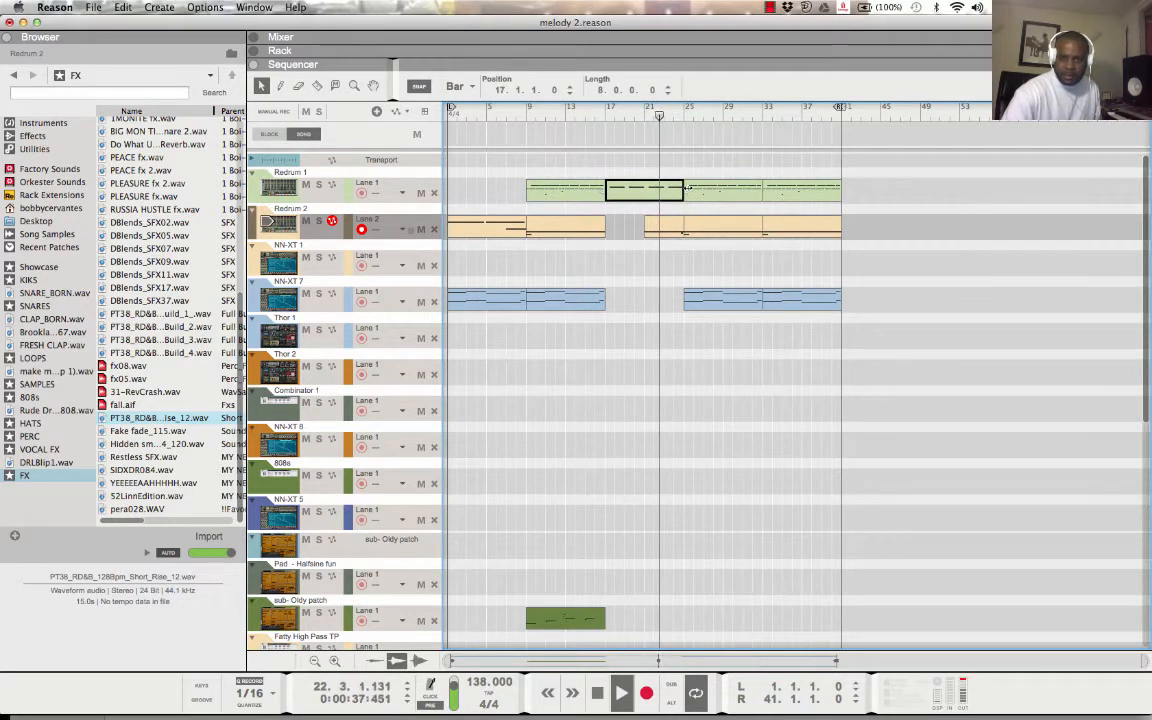
pyautogui.moveTo(684, 189)
pyautogui.mouseDown()
pyautogui.moveTo(675, 192)
pyautogui.moveTo(684, 190)
pyautogui.mouseUp()
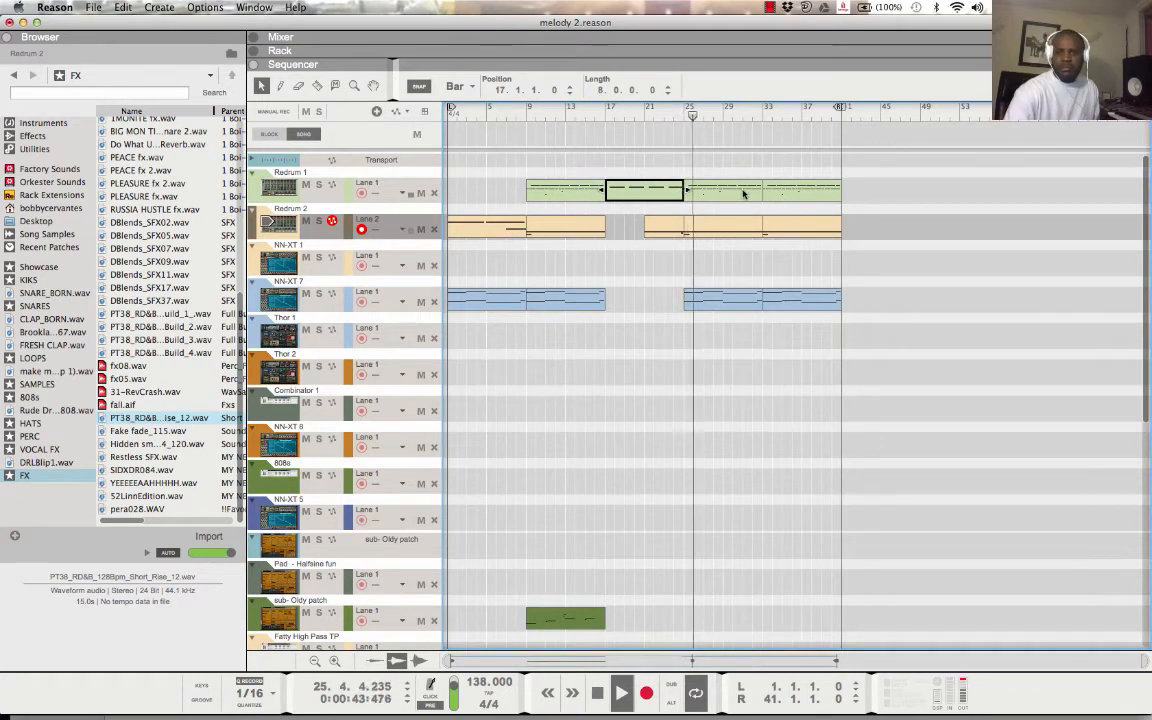
pyautogui.click(745, 400)
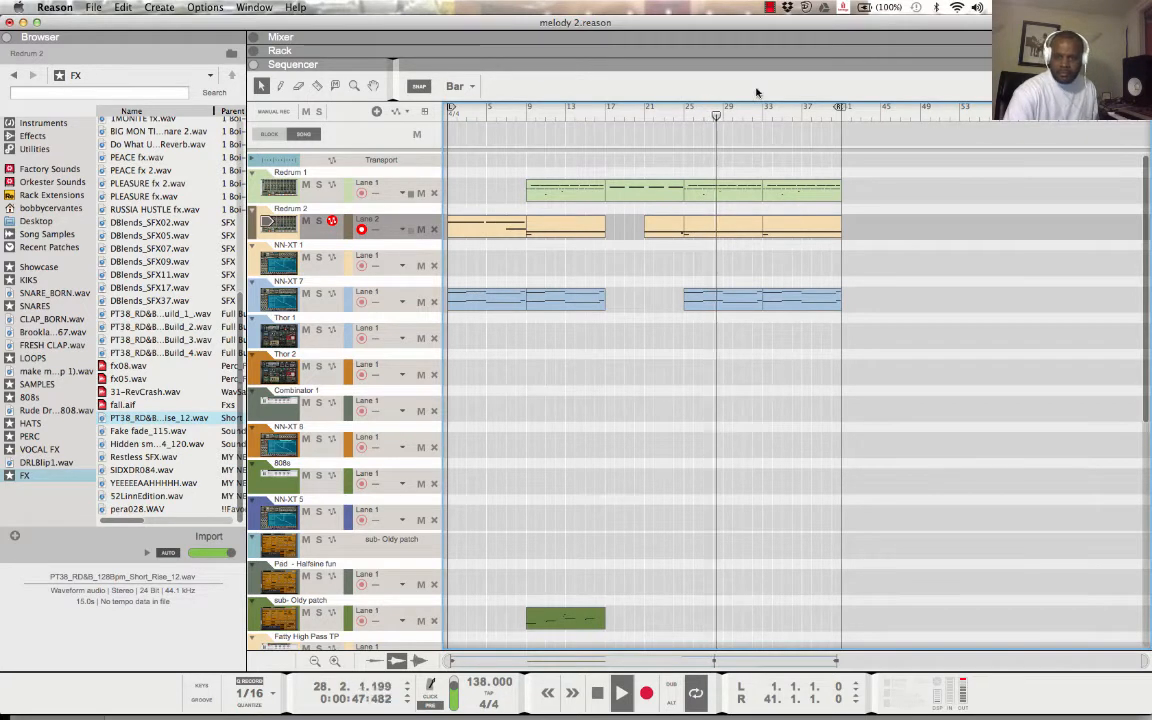
# - Shorten the Redrum 1 and NN-XT 7 clips that start at bar 25 to a length of seven bars each
pyautogui.click(757, 189)
pyautogui.moveTo(765, 189); pyautogui.dragTo(752, 189)
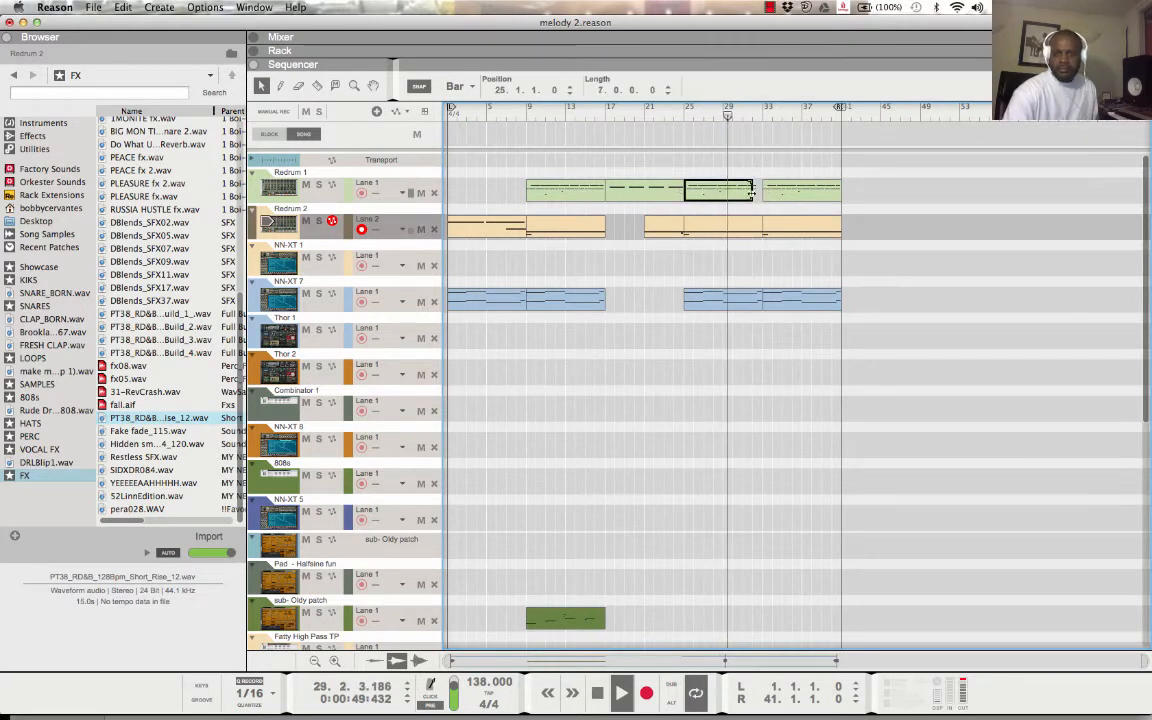
pyautogui.click(753, 305)
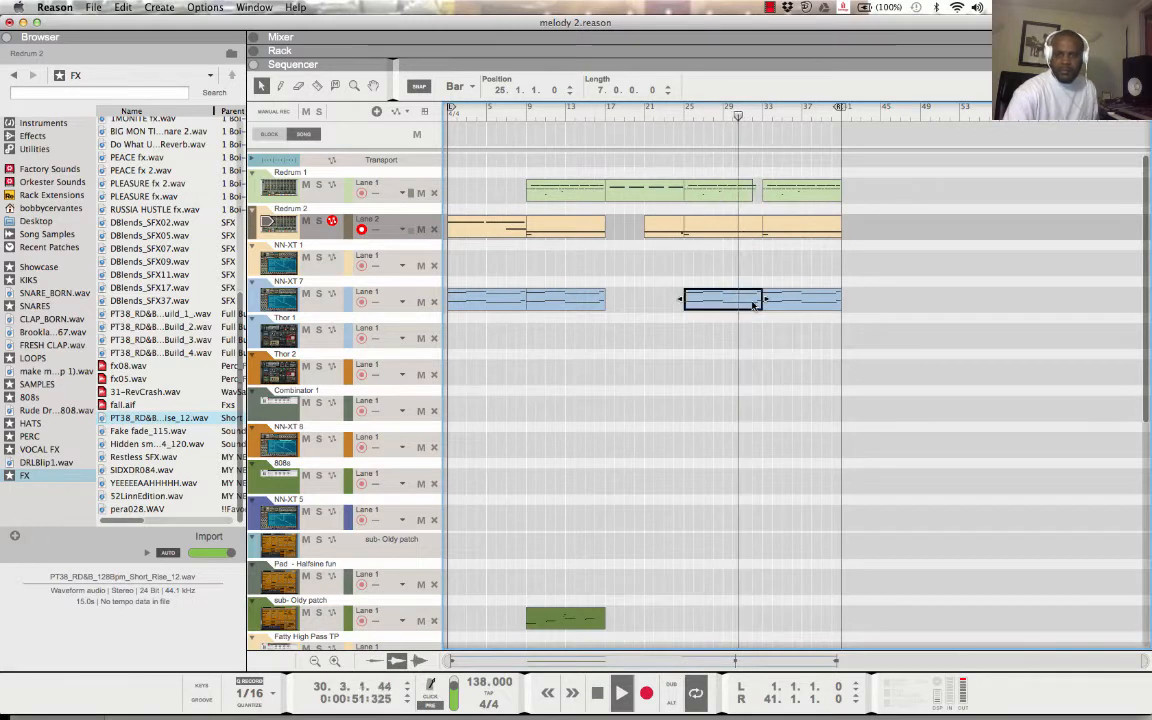
pyautogui.moveTo(765, 300); pyautogui.dragTo(755, 303)
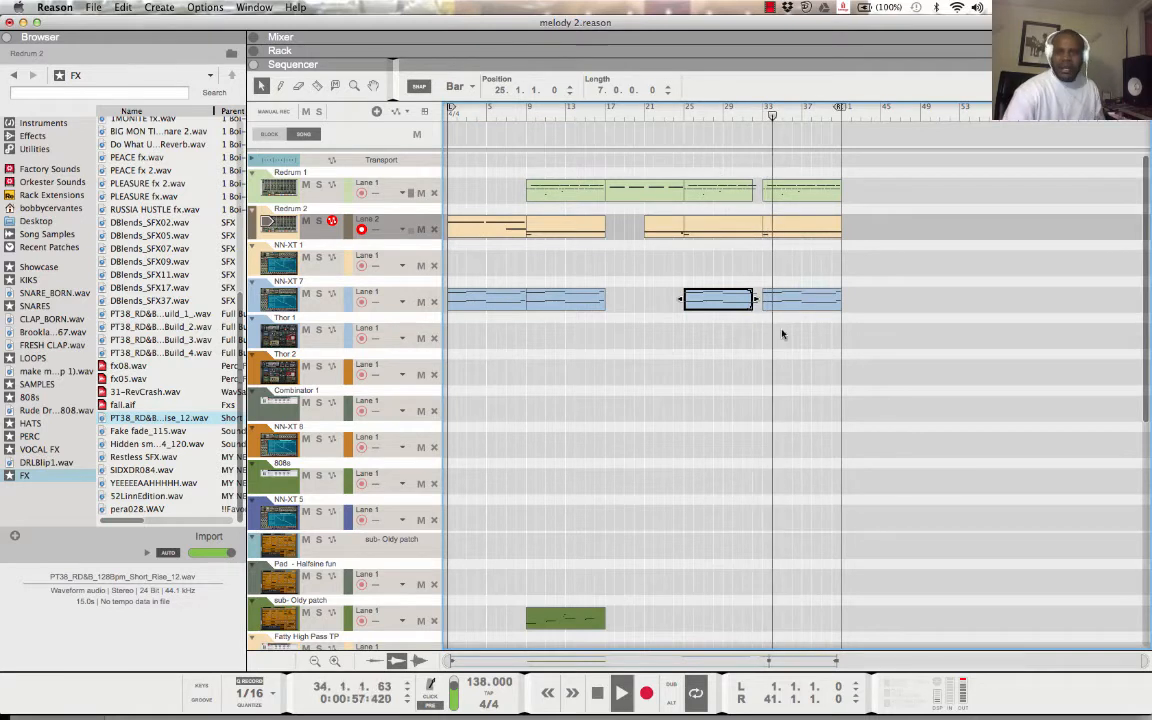
pyautogui.click(707, 563)
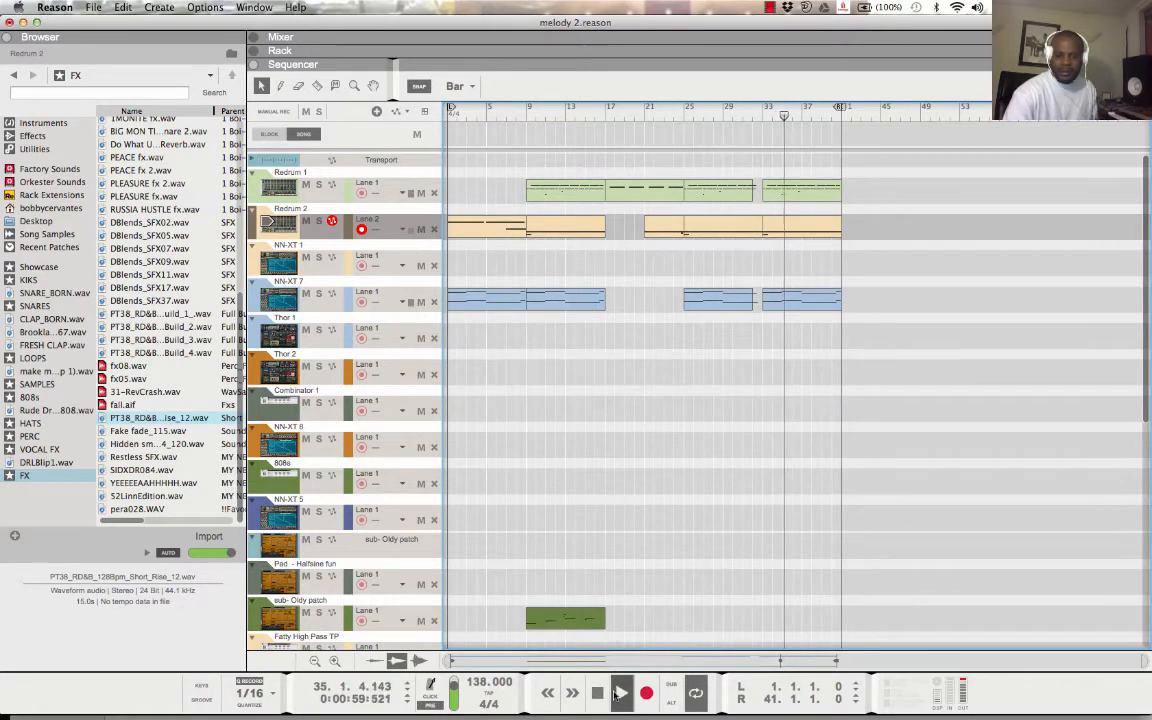
# - Stop playback, duplicate the sub- Oldy patch clip at bar 9 and place the copy at bar 33
pyautogui.press('space')
pyautogui.click(569, 622)
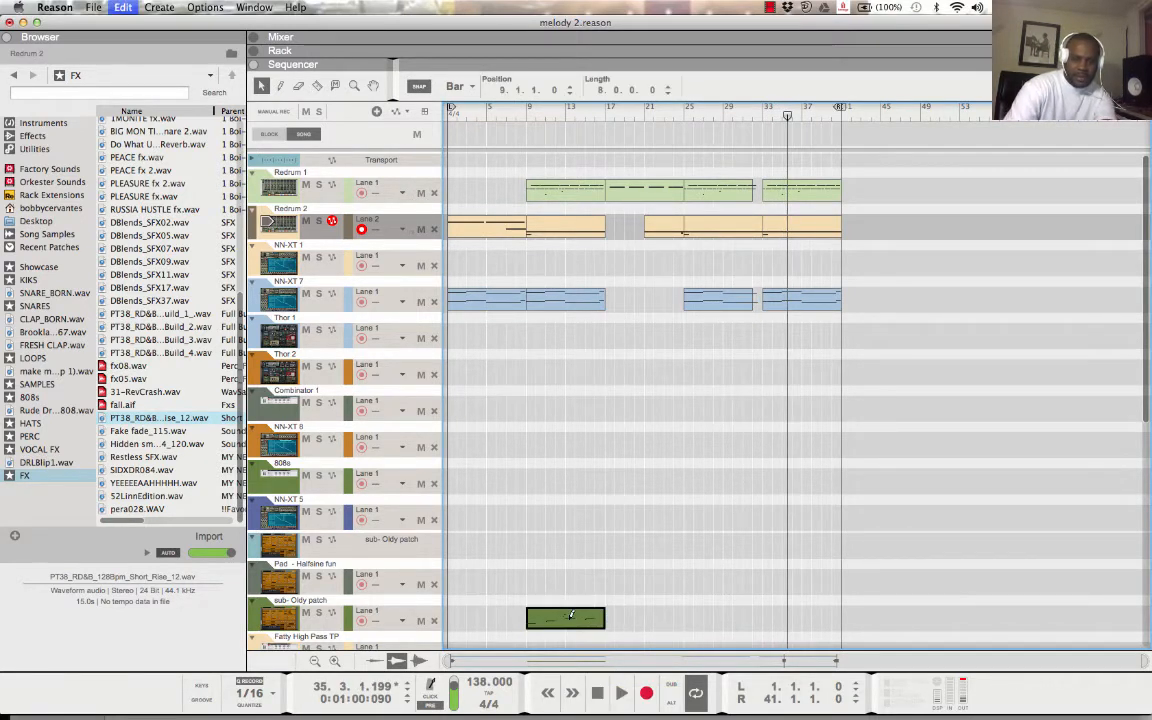
pyautogui.press('super+d')
pyautogui.moveTo(629, 623); pyautogui.dragTo(789, 611)
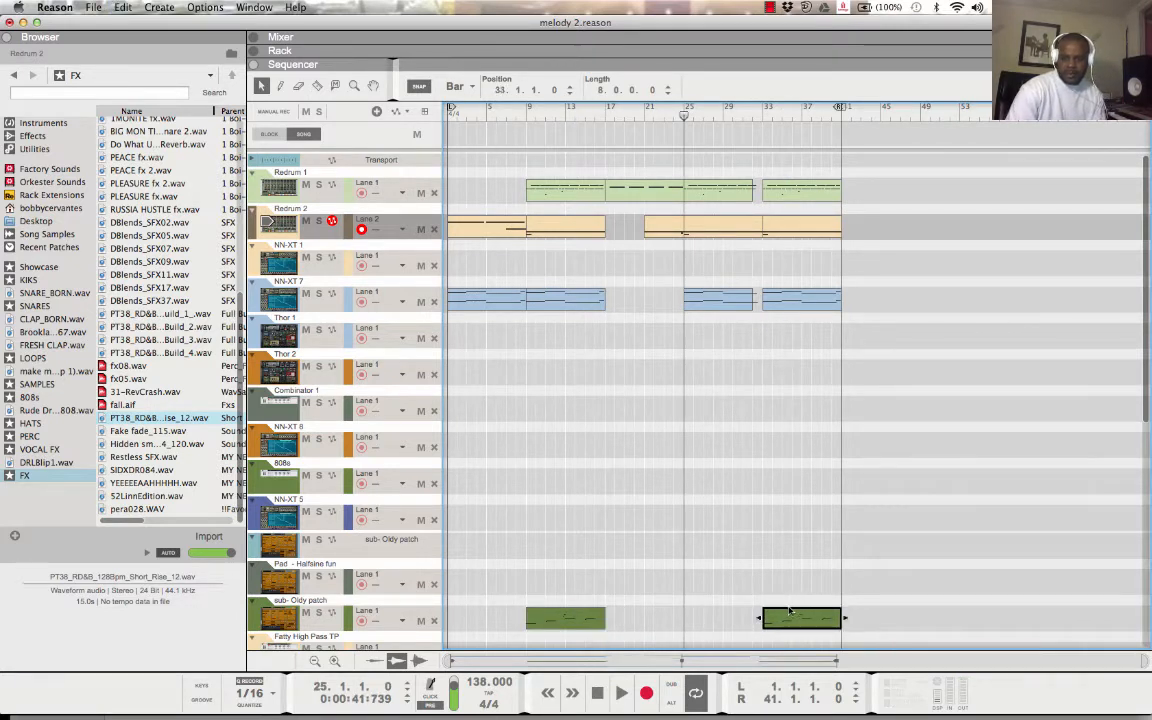
# - Play the new section from bar 33 and stop the transport
pyautogui.click(766, 122)
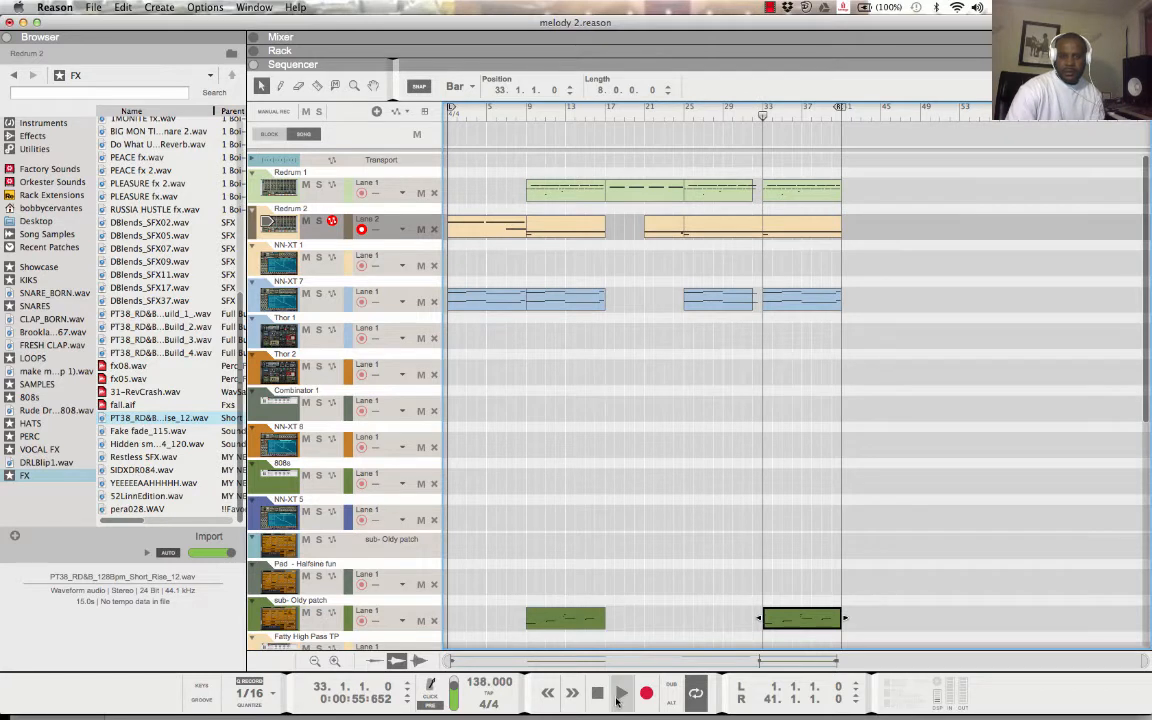
pyautogui.click(619, 700)
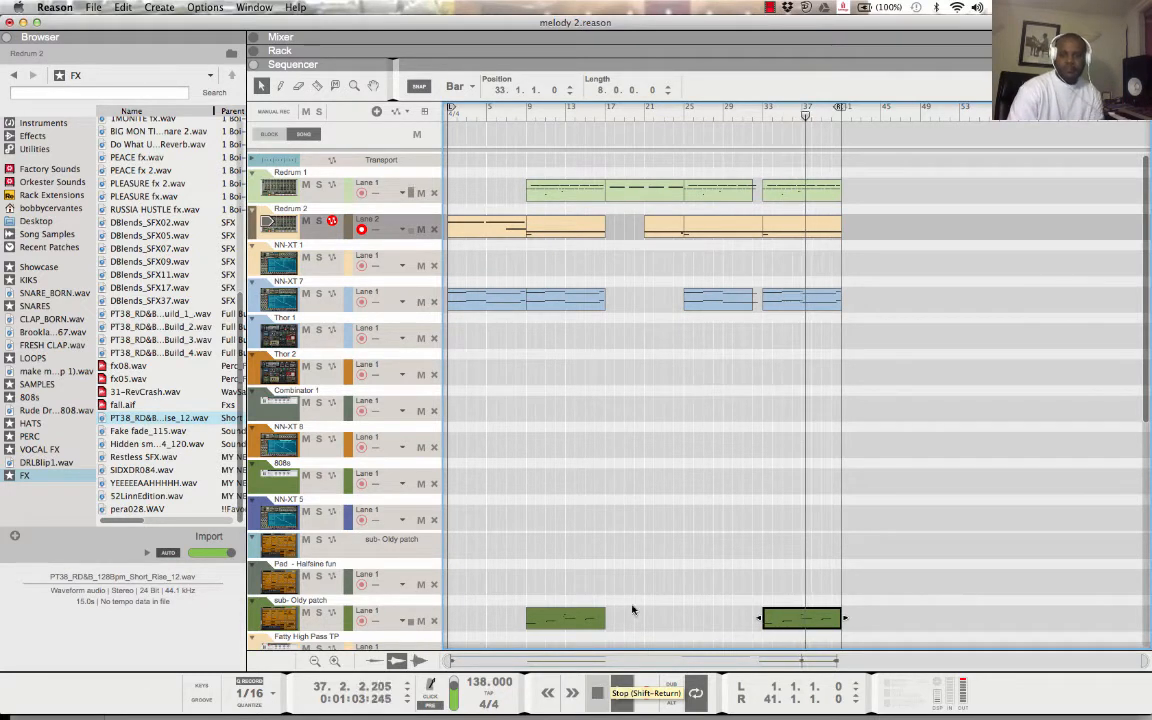
pyautogui.click(688, 563)
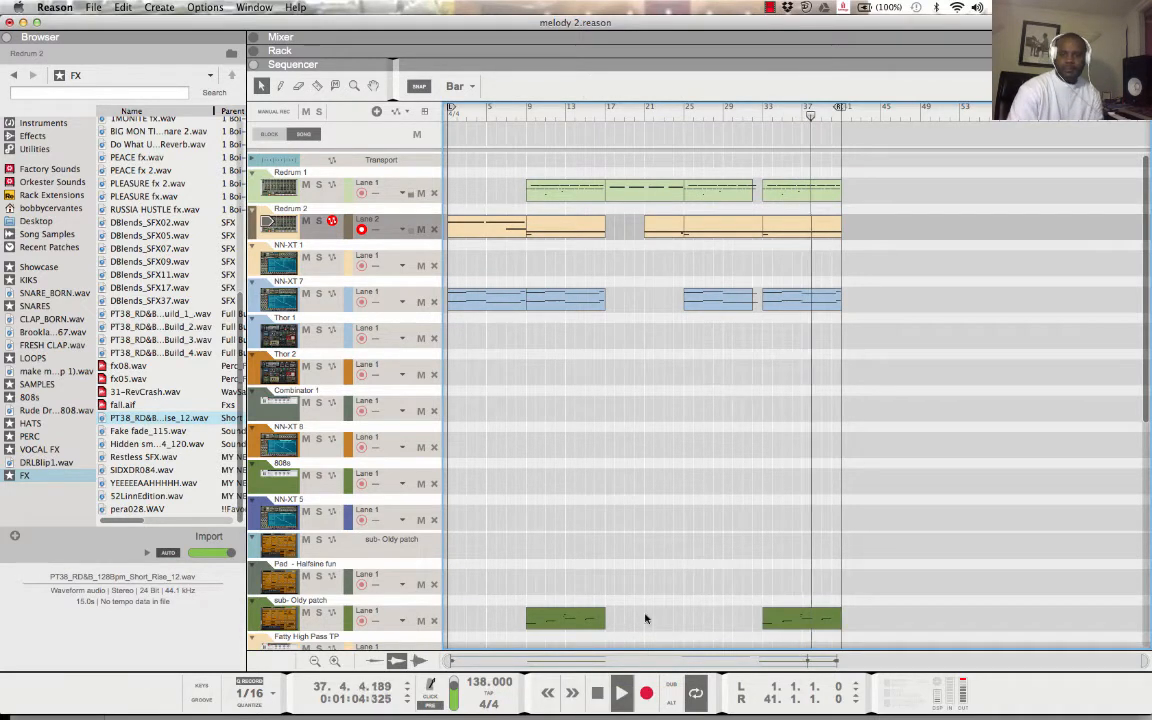
pyautogui.click(595, 697)
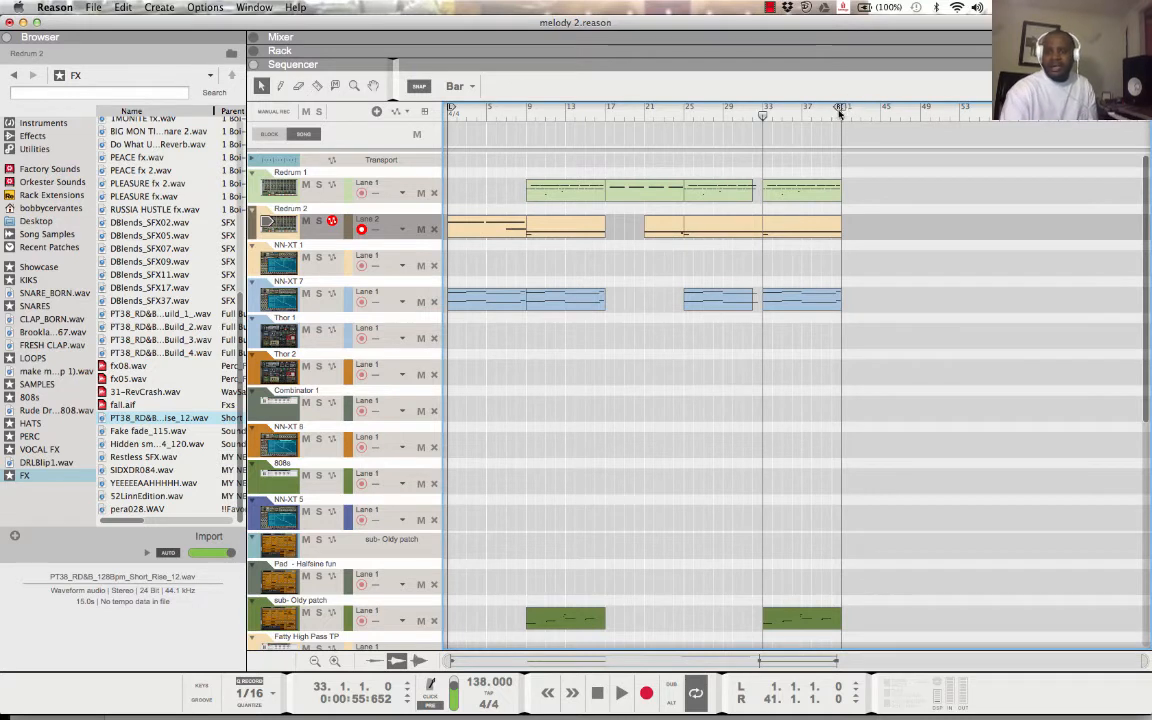
# - Move the song end marker and right loop locator to bar 49 and put the playhead at bar 41
pyautogui.moveTo(843, 108); pyautogui.dragTo(927, 118)
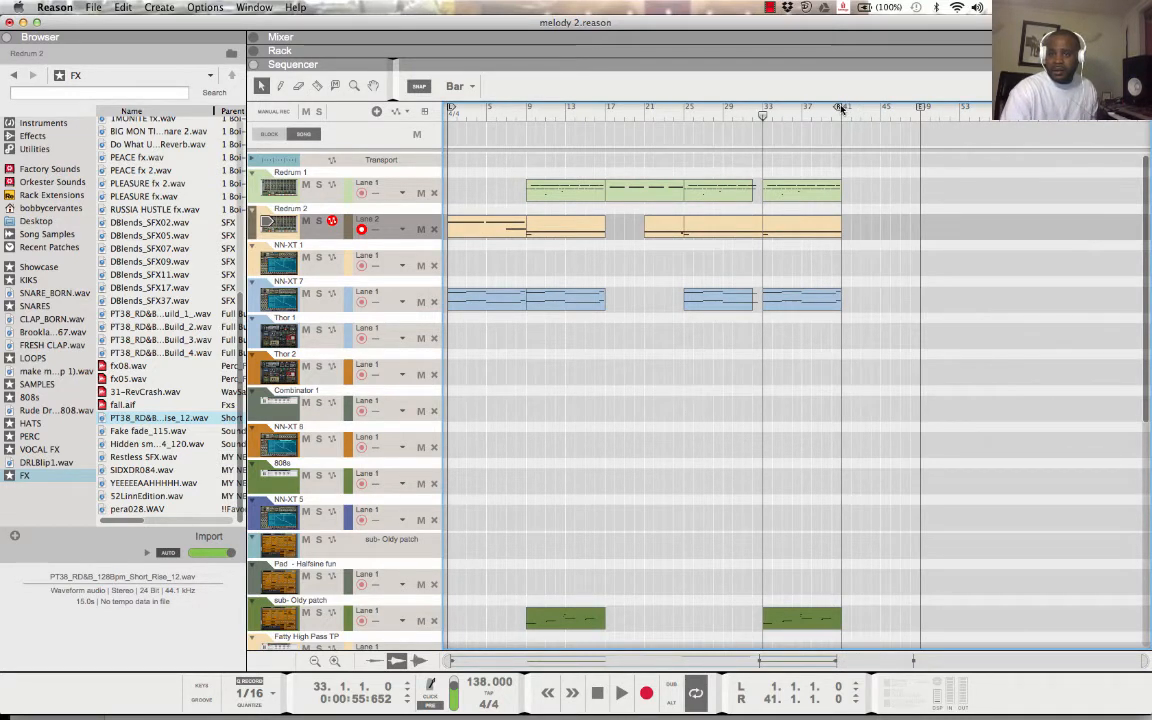
pyautogui.moveTo(840, 107); pyautogui.dragTo(920, 109)
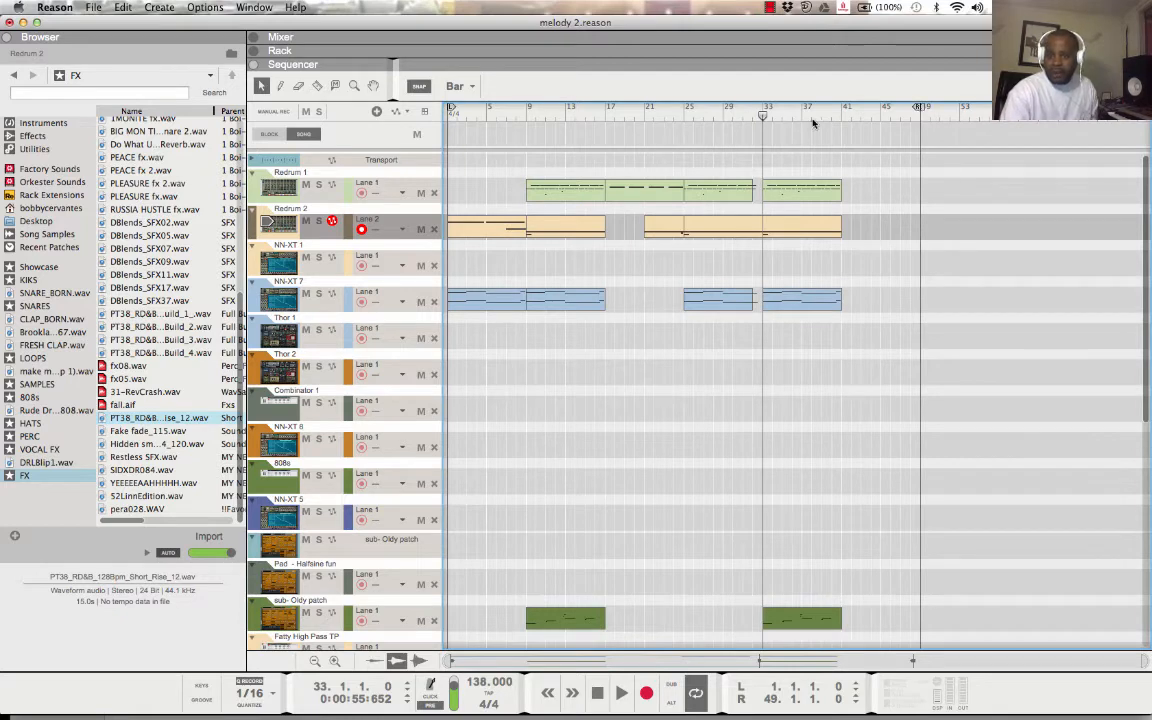
pyautogui.click(841, 110)
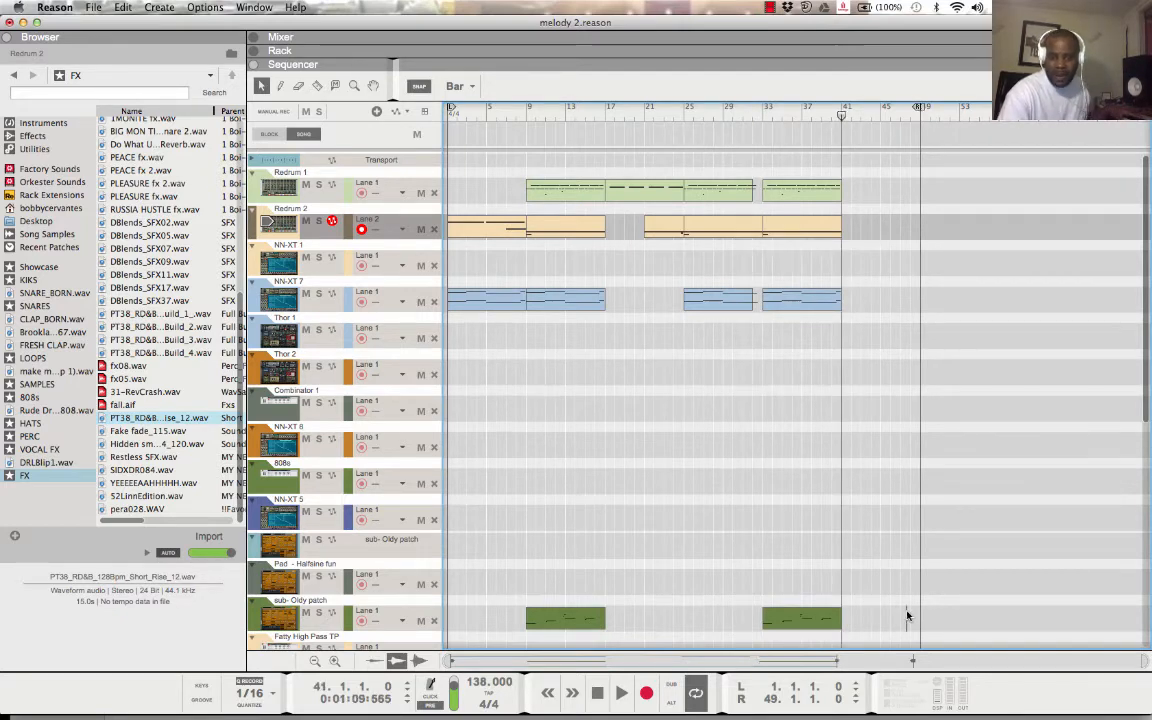
# - Select the Combinator 4 track for recording and move the left loop locator to bar 41
pyautogui.scroll(-6, 907, 615)
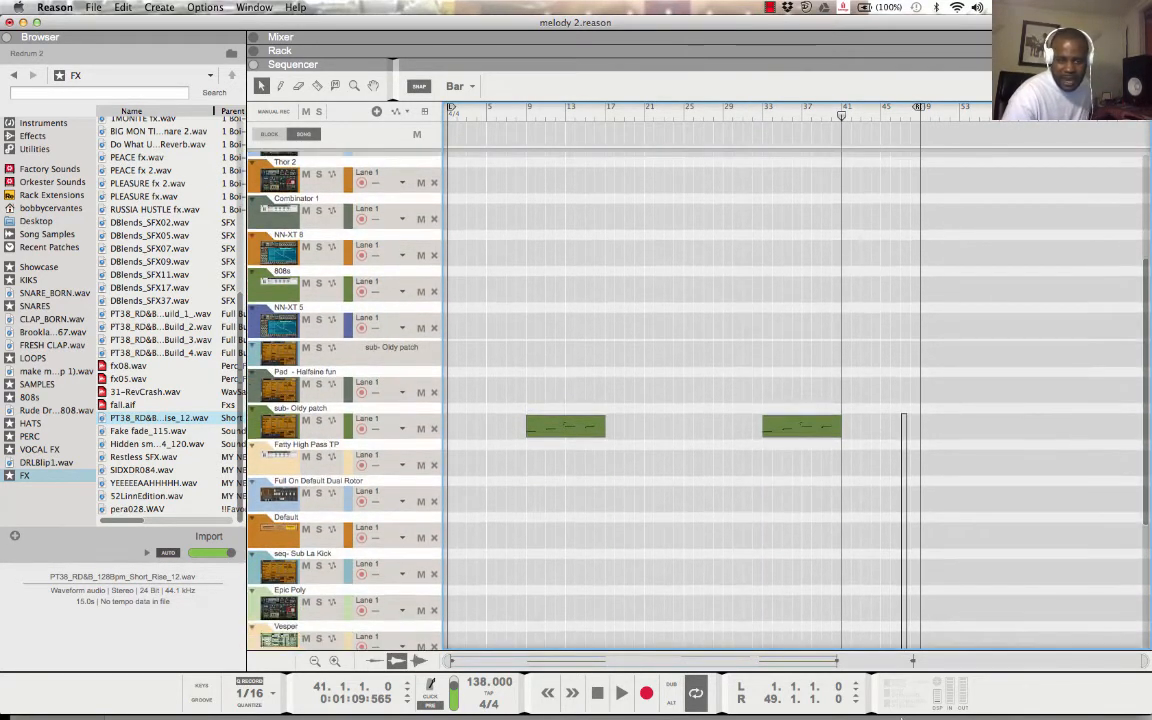
pyautogui.scroll(-7, 907, 615)
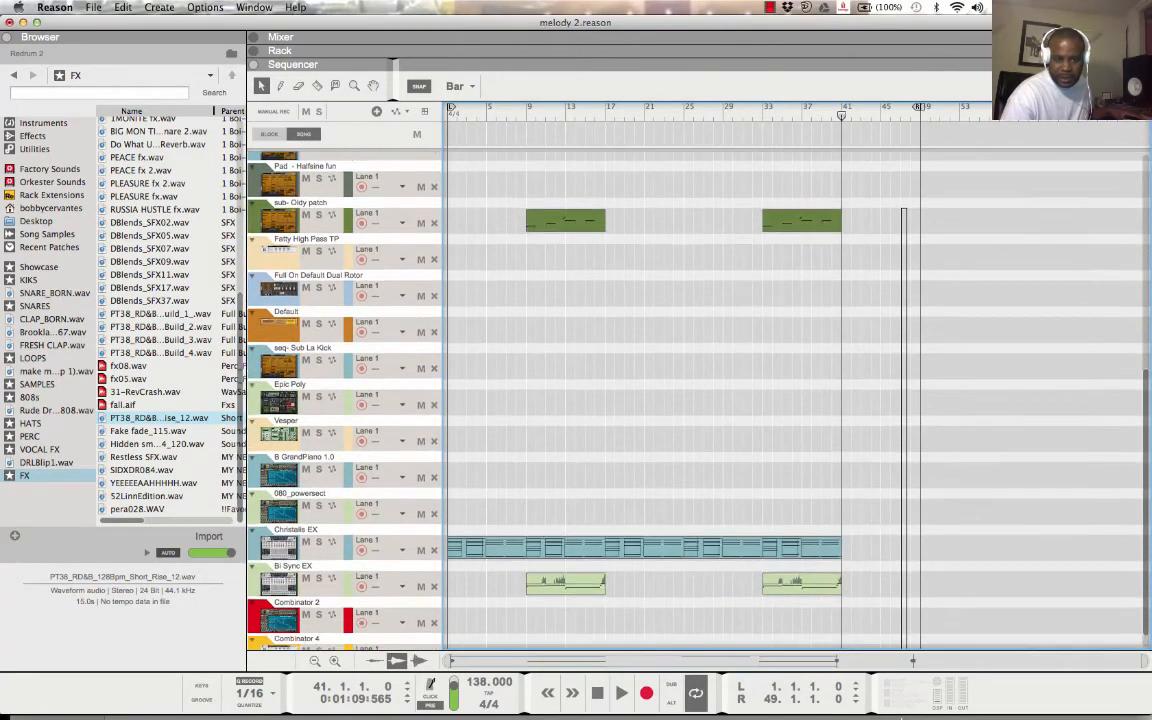
pyautogui.scroll(-1, 907, 615)
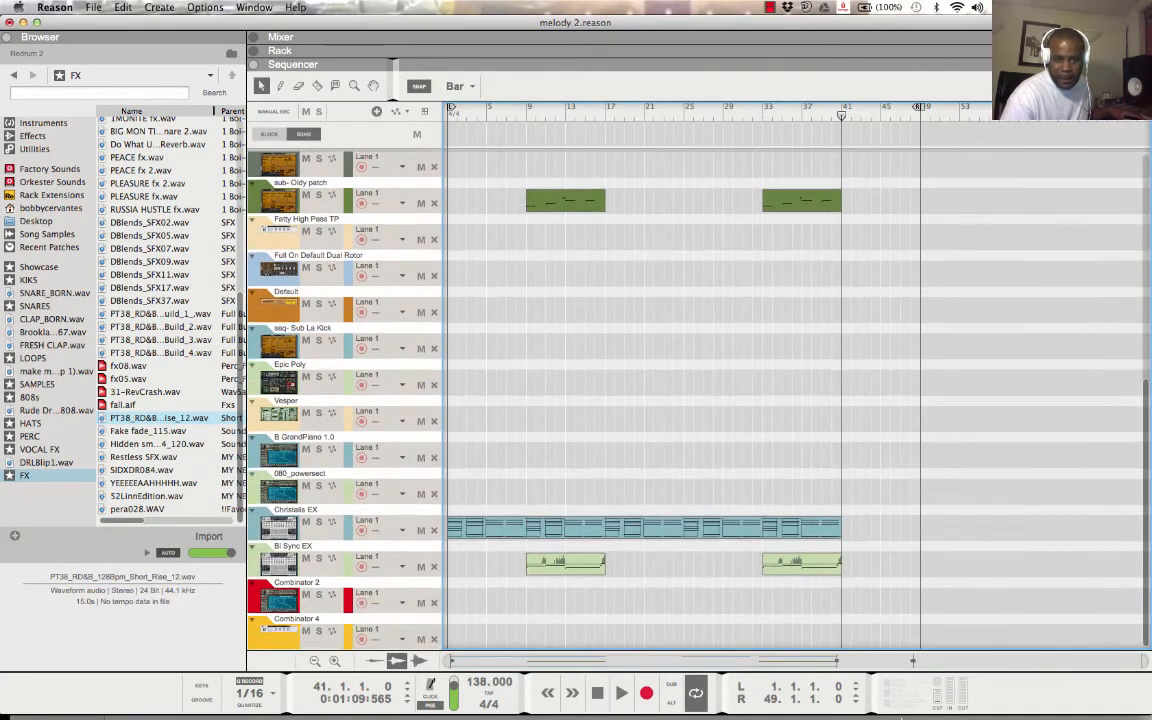
pyautogui.click(336, 642)
pyautogui.moveTo(450, 107); pyautogui.dragTo(845, 133)
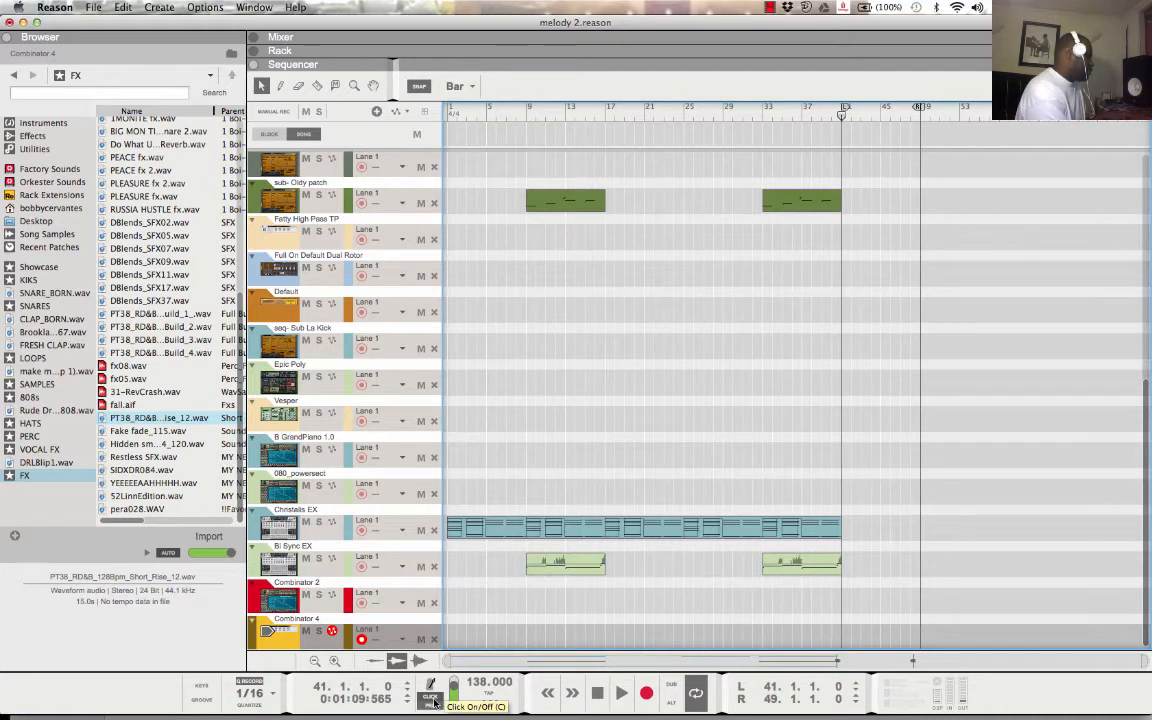
# - Play the arrangement from bar 37 through the empty closing section and stop the transport
pyautogui.click(802, 110)
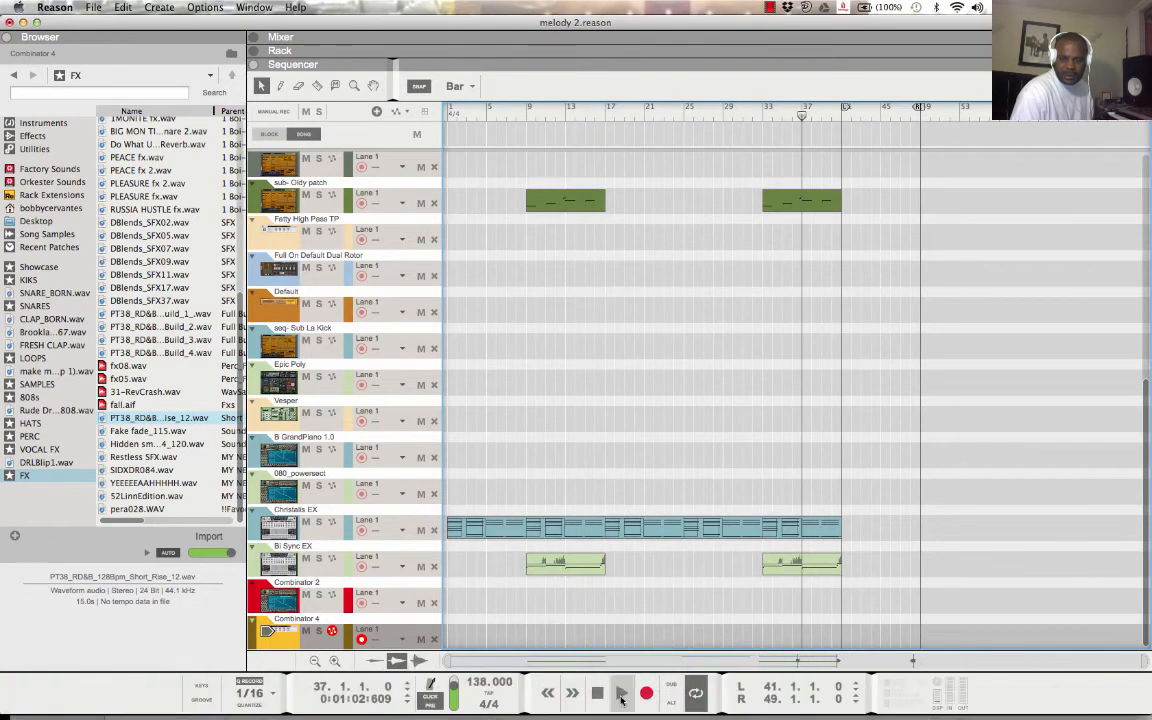
pyautogui.click(621, 692)
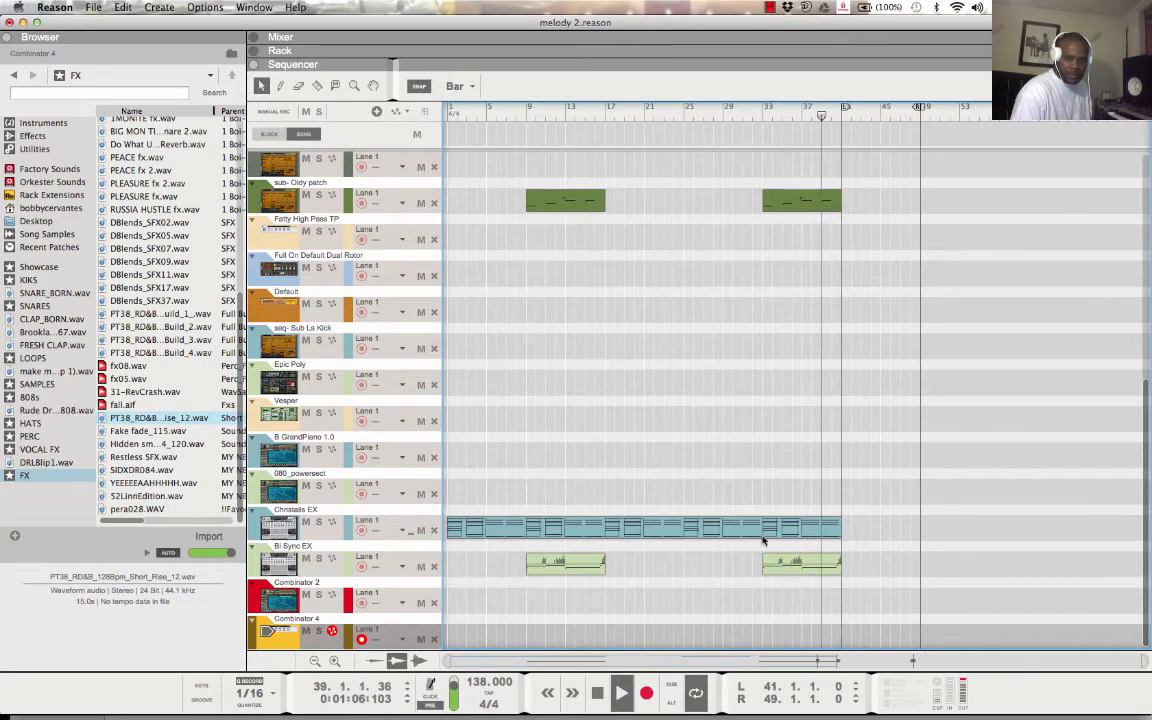
pyautogui.click(598, 693)
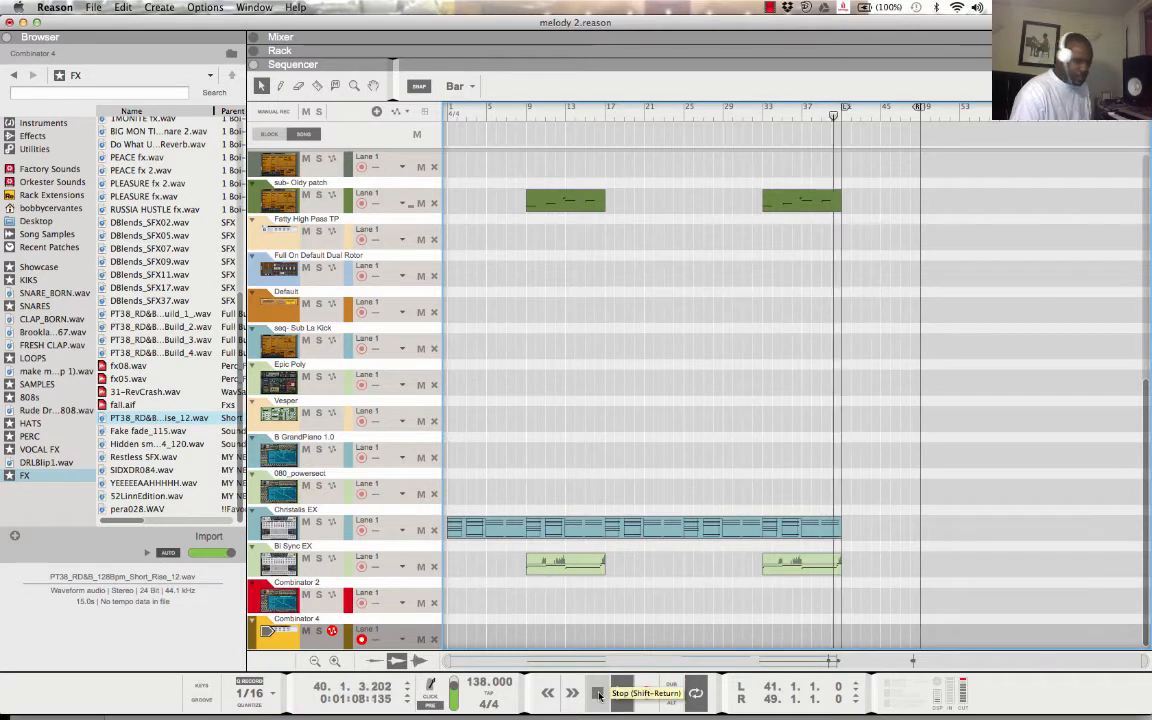
pyautogui.click(598, 693)
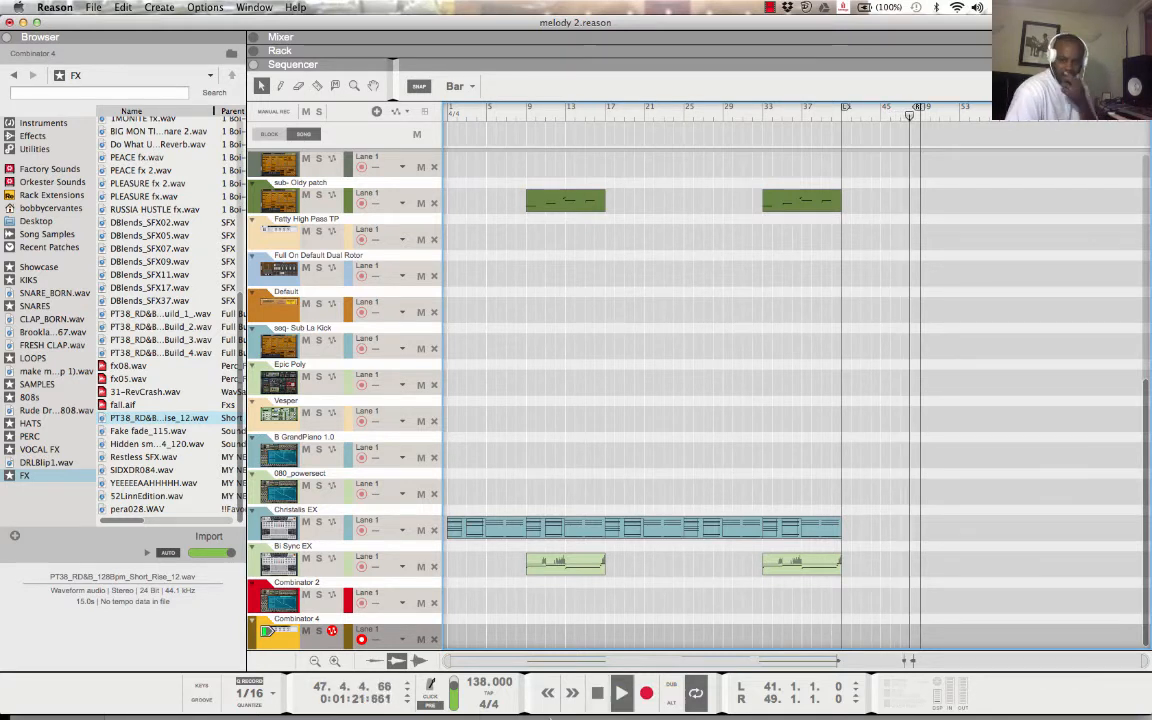
pyautogui.click(597, 692)
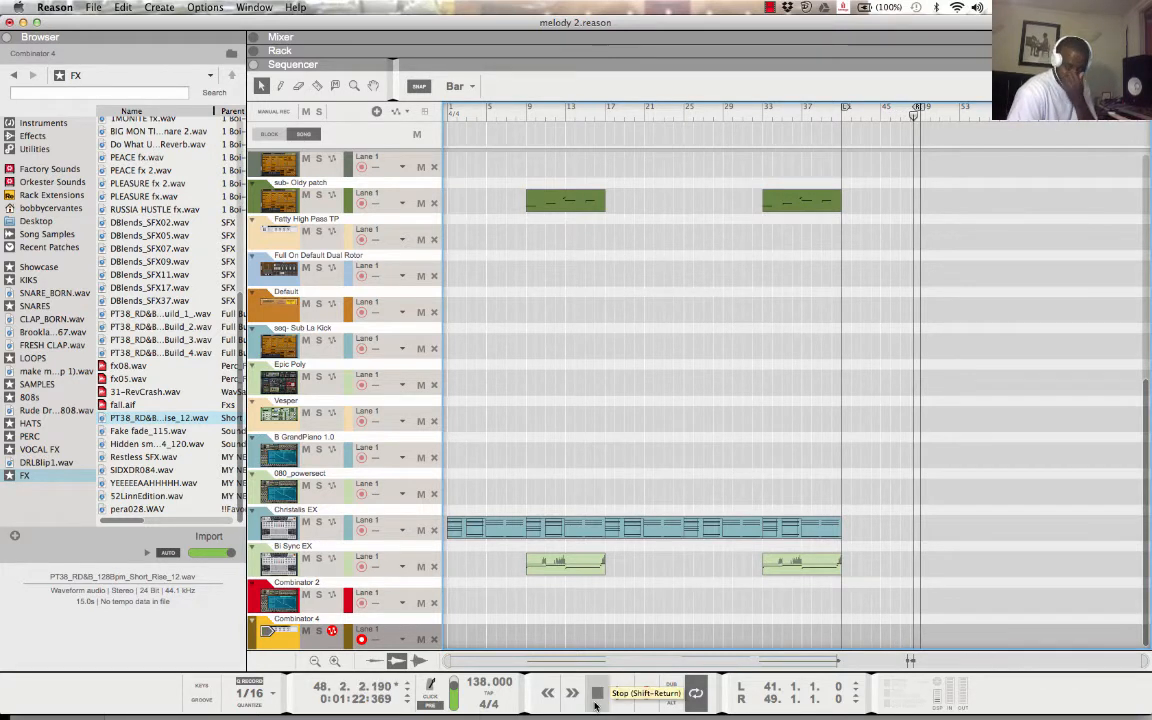
# - Play the lead-in to the closing section again, starting from bar 39
pyautogui.click(840, 117)
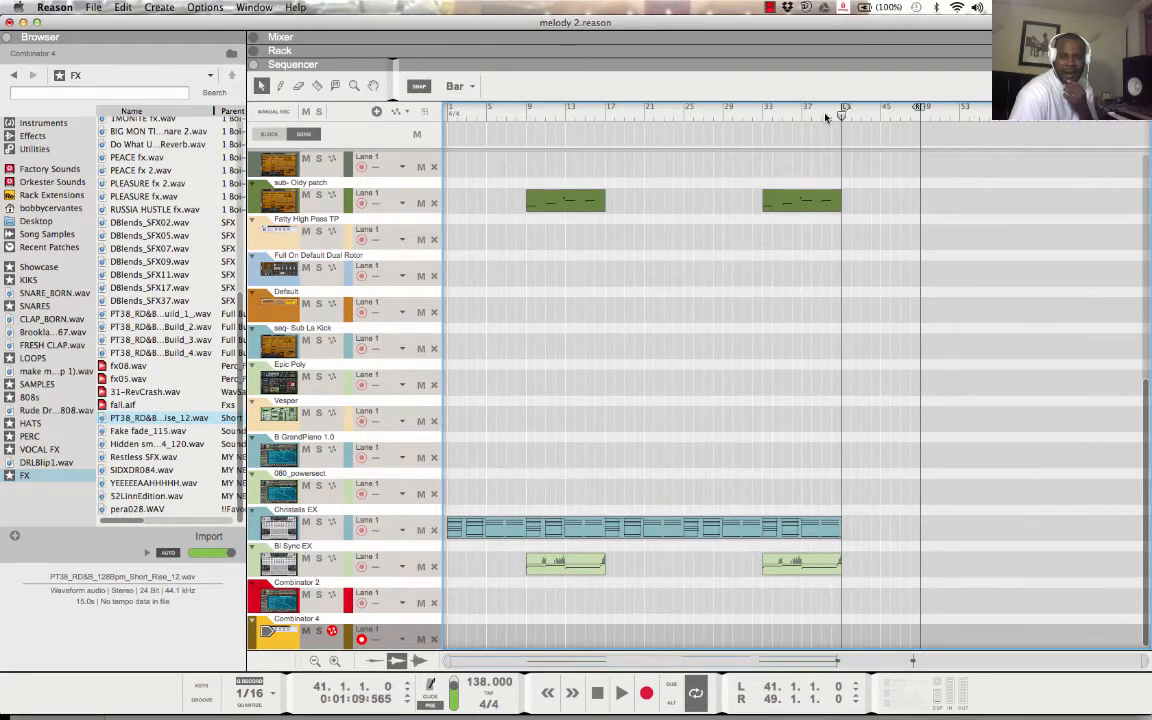
pyautogui.click(822, 117)
pyautogui.click(621, 692)
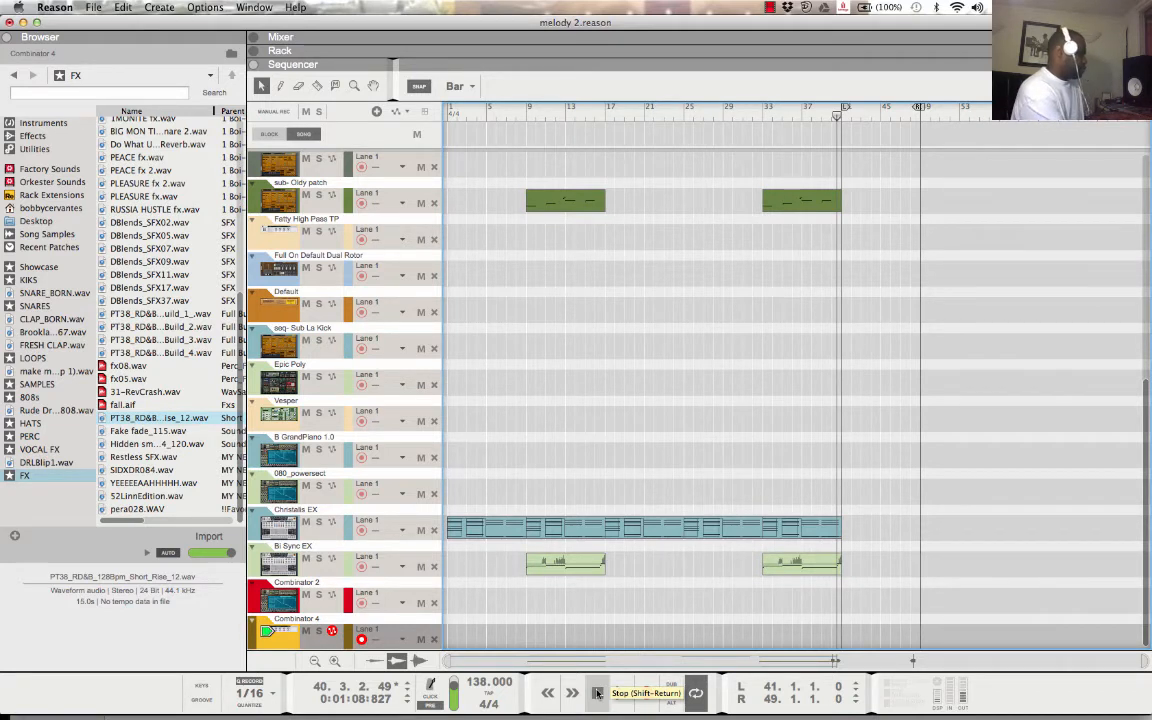
# - Record an eight-bar Combinator 4 part starting at bar 41 and stop the transport
pyautogui.click(842, 119)
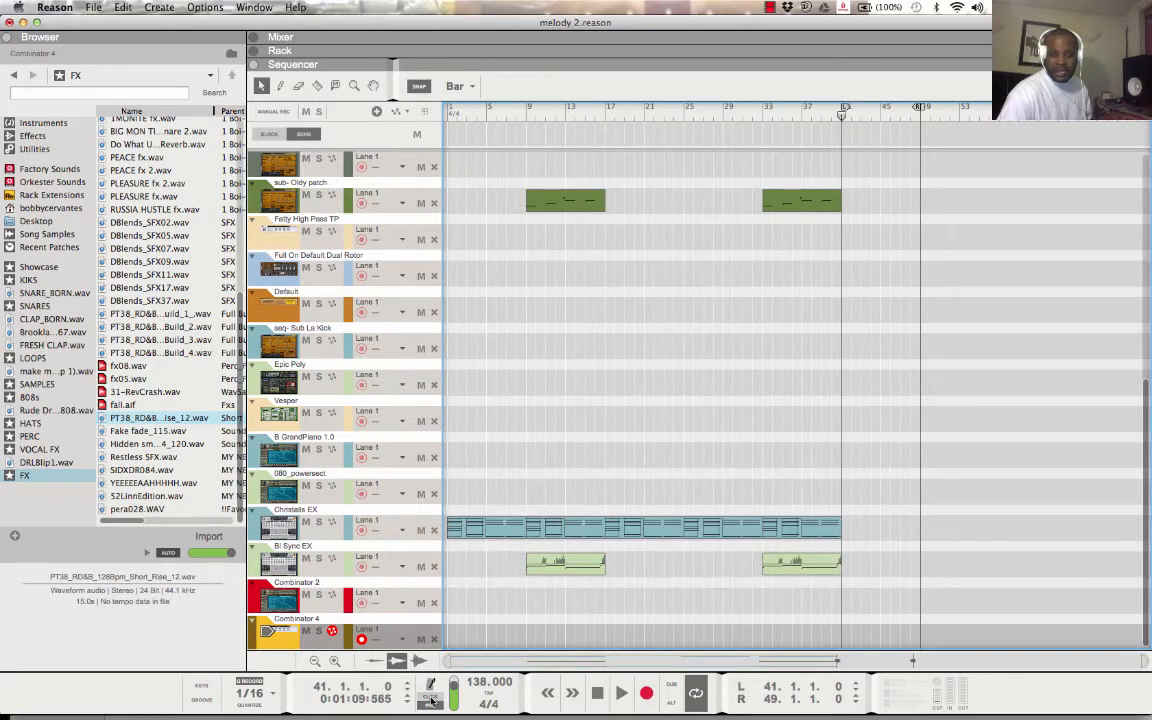
pyautogui.click(651, 695)
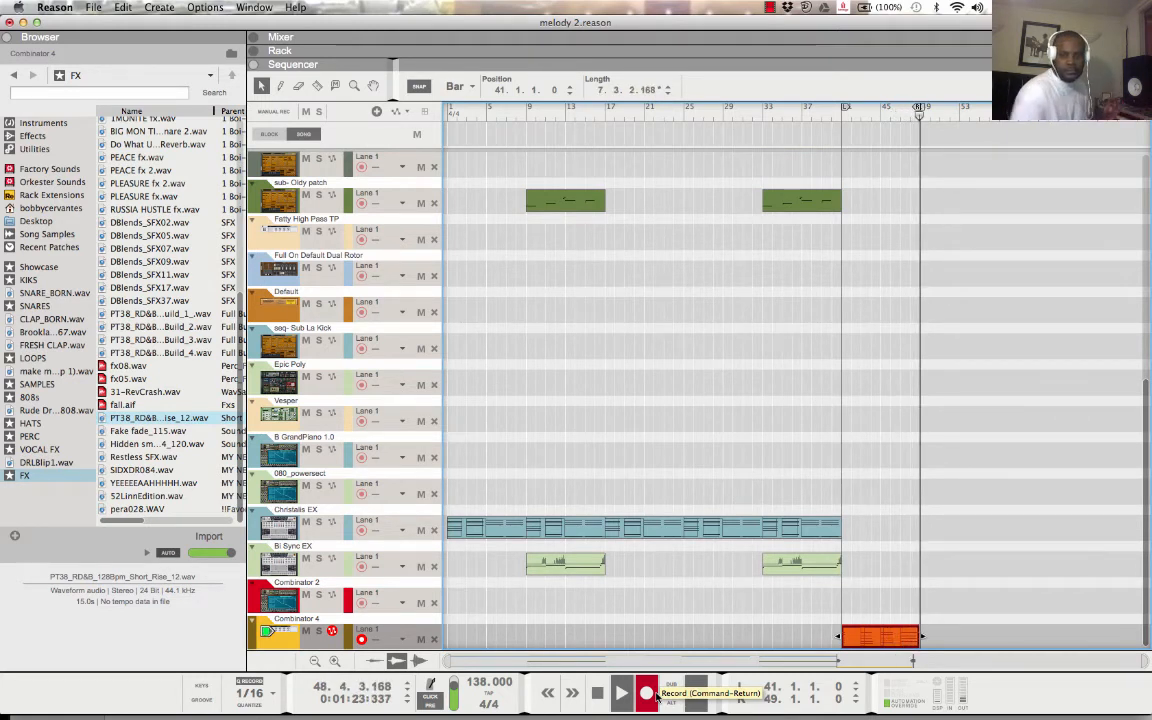
pyautogui.click(597, 692)
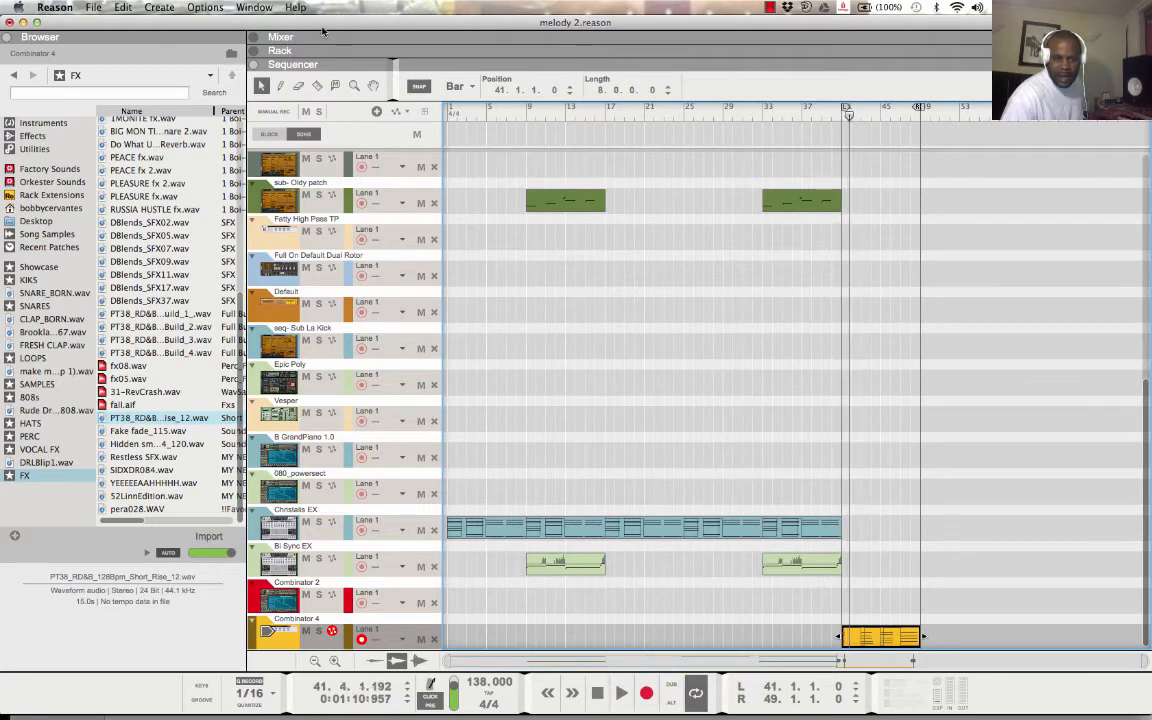
# - Select the NN-XT 7 track as the recording target
pyautogui.moveTo(496, 175); pyautogui.dragTo(496, 62)
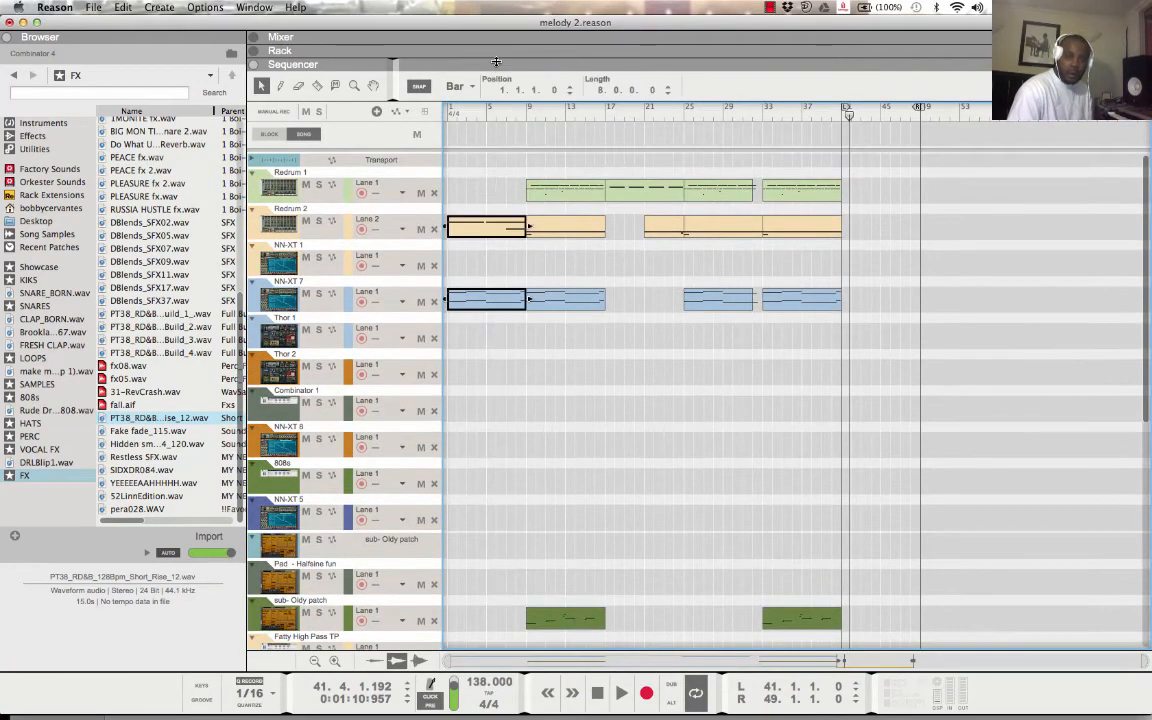
pyautogui.click(334, 306)
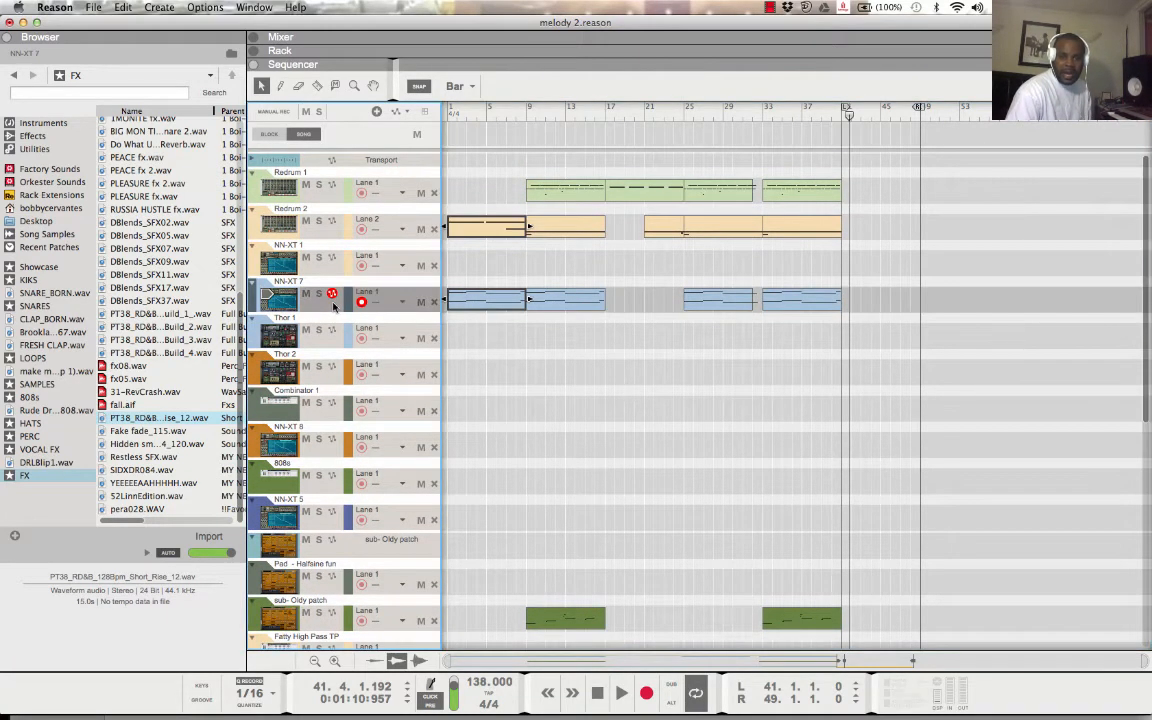
pyautogui.click(842, 119)
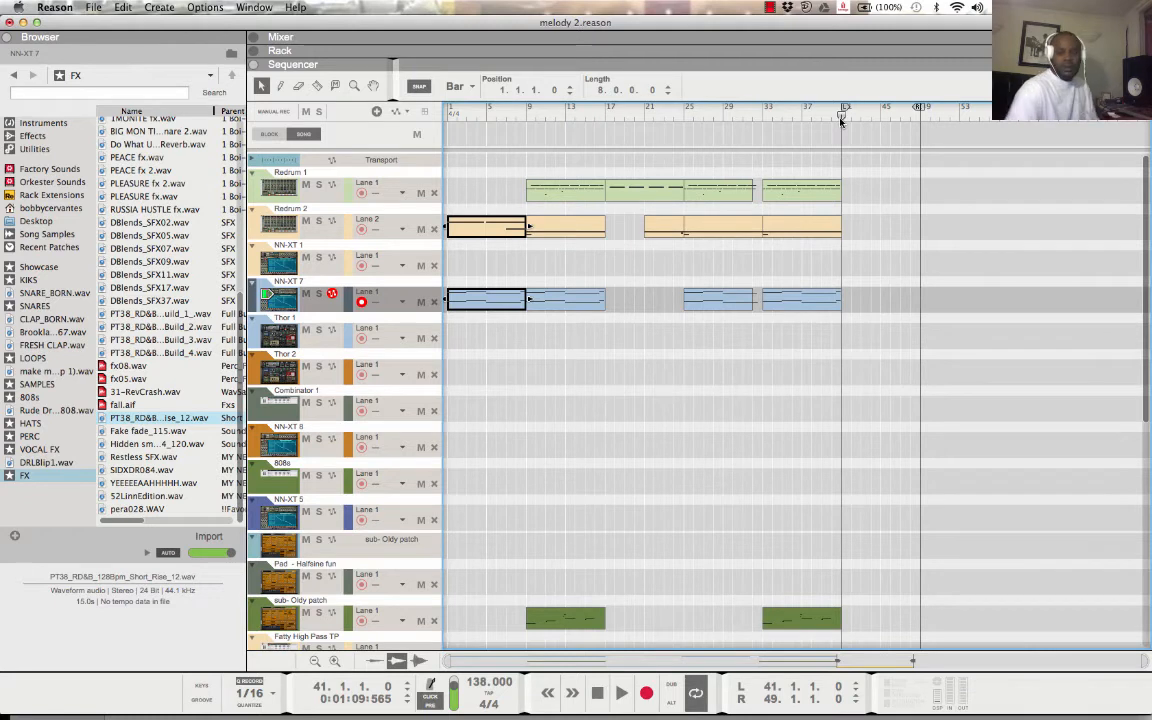
pyautogui.click(646, 695)
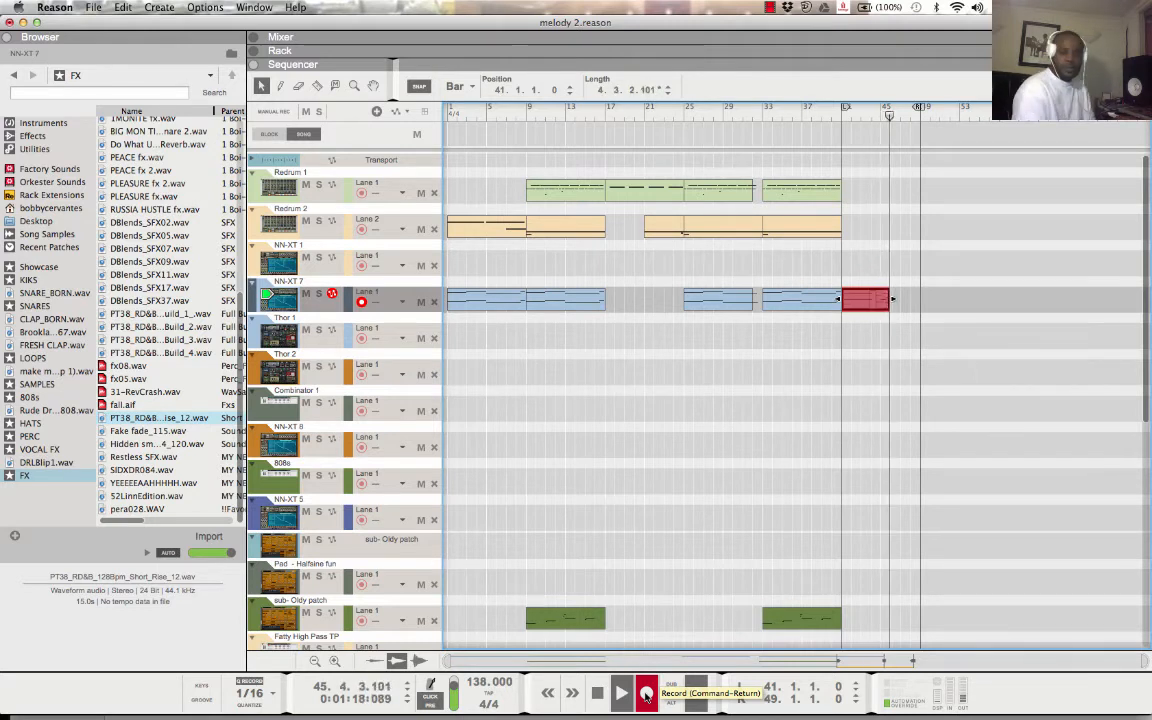
pyautogui.press('space')
pyautogui.press('Delete')
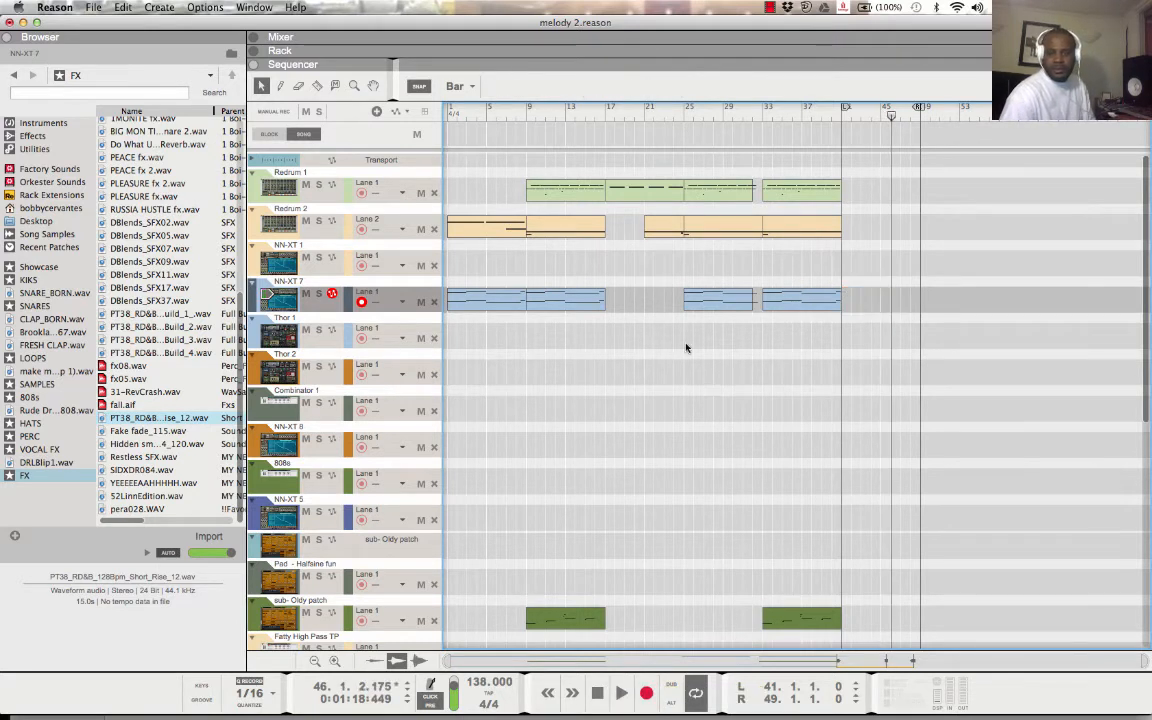
# - Record an eight-bar NN-XT 7 part starting at bar 41
pyautogui.click(841, 115)
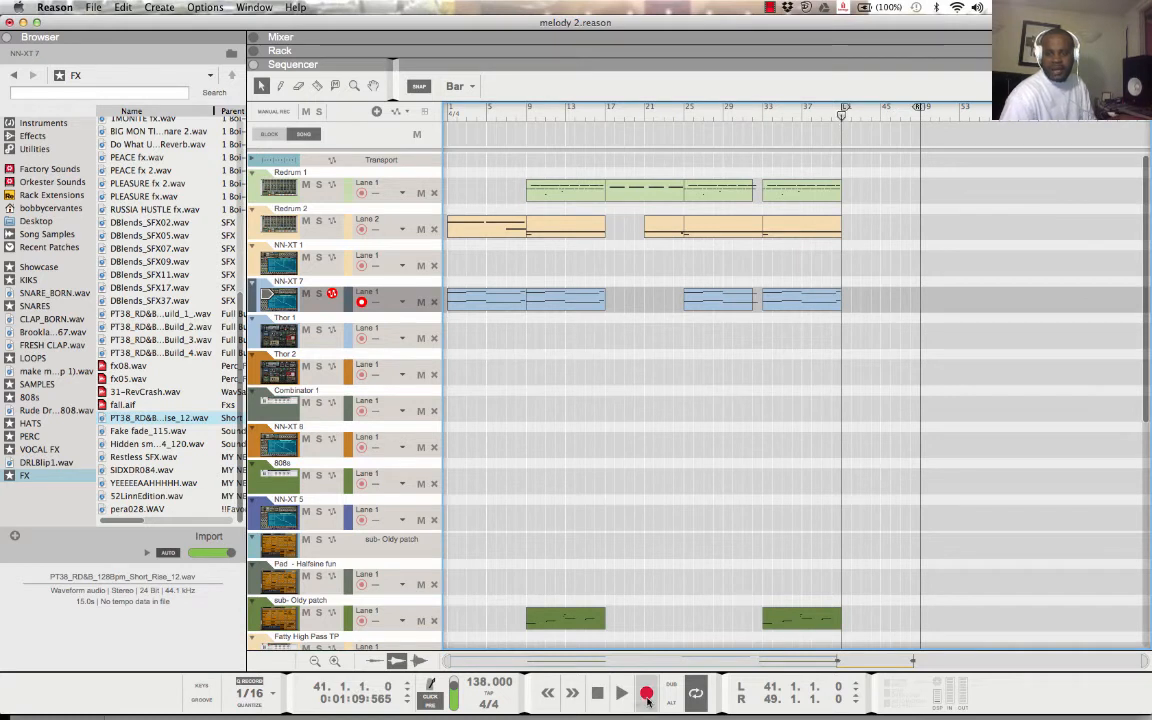
pyautogui.click(647, 700)
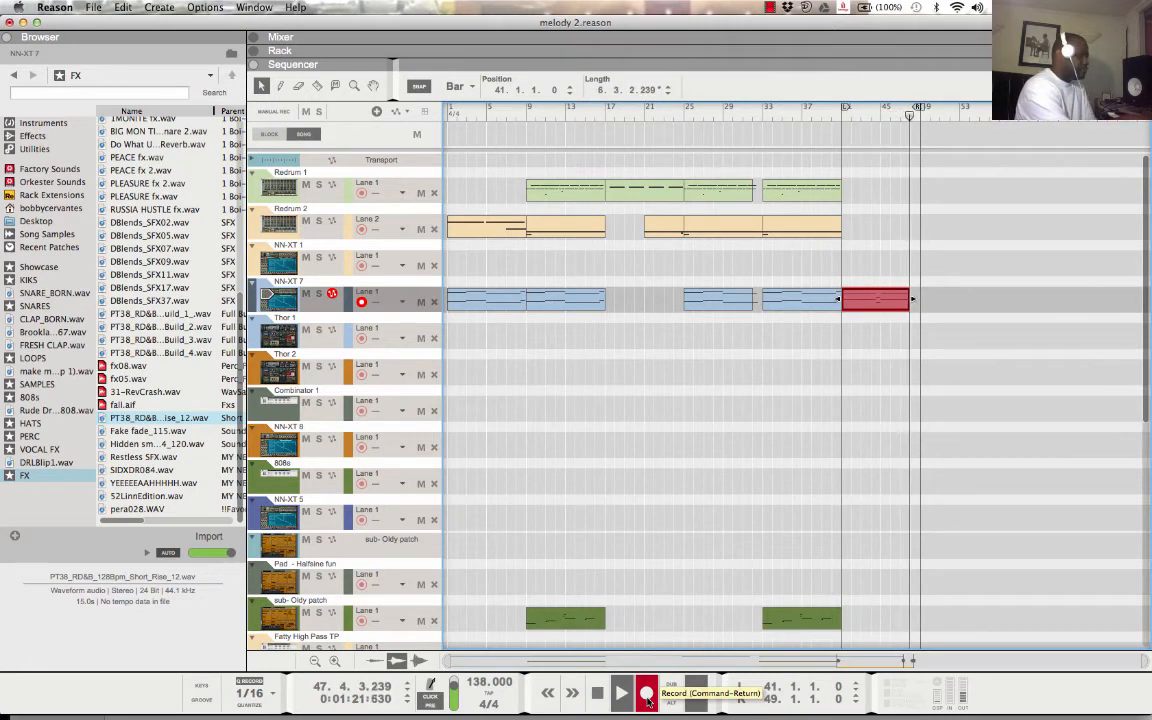
pyautogui.click(647, 700)
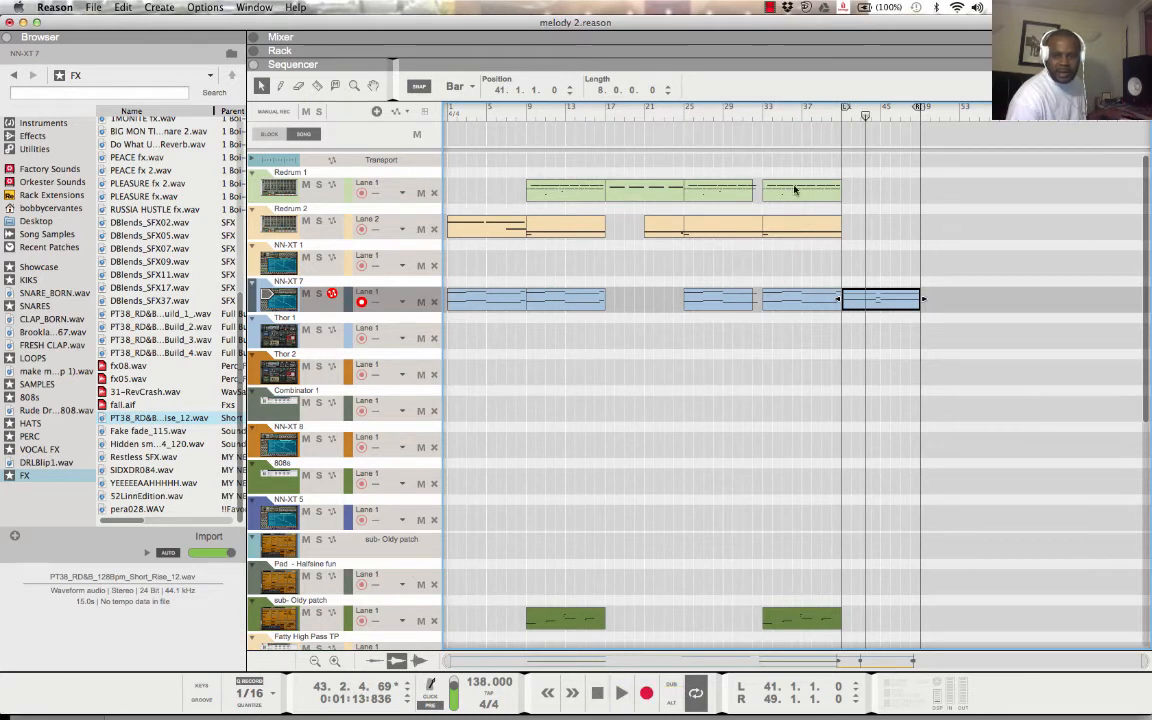
# - Select the Redrum 2 track for recording and enlarge the rack area to show its drum channels
pyautogui.click(336, 226)
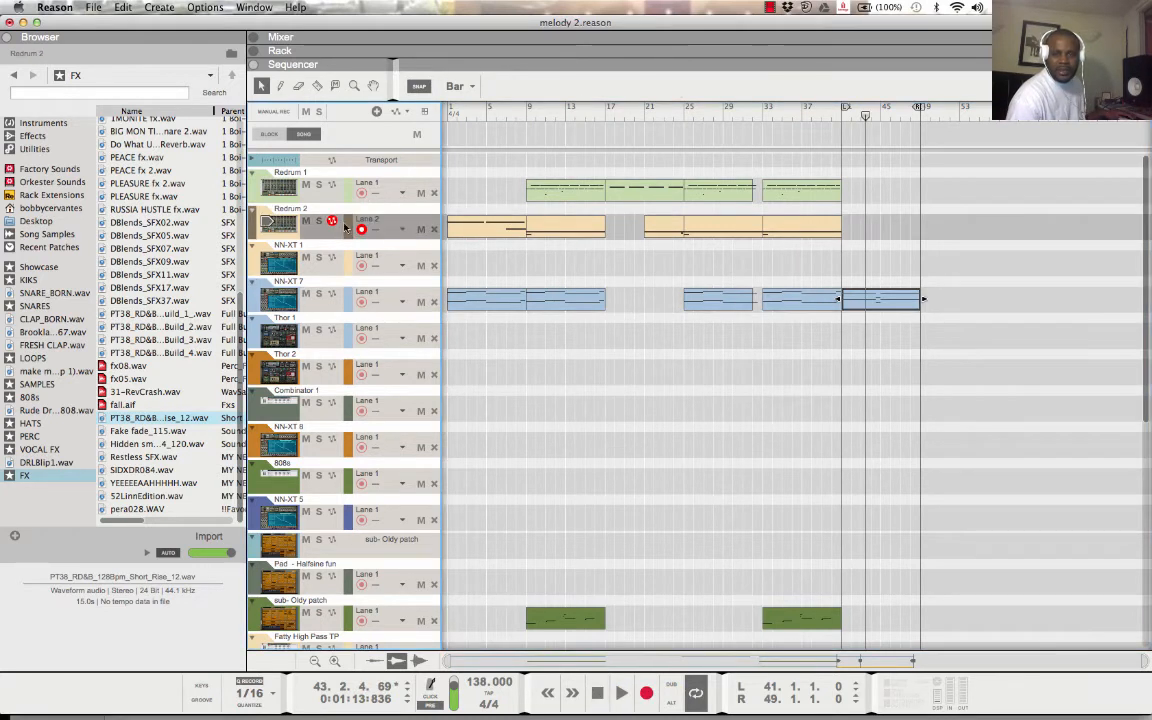
pyautogui.moveTo(856, 60); pyautogui.dragTo(853, 297)
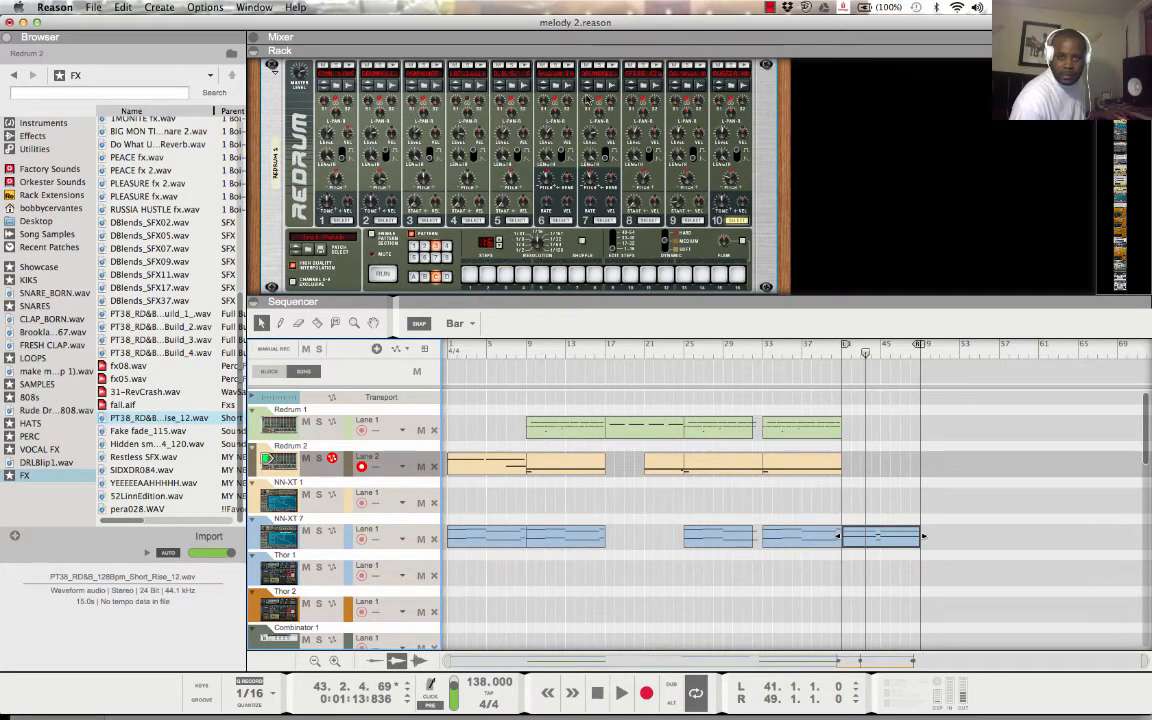
pyautogui.click(645, 185)
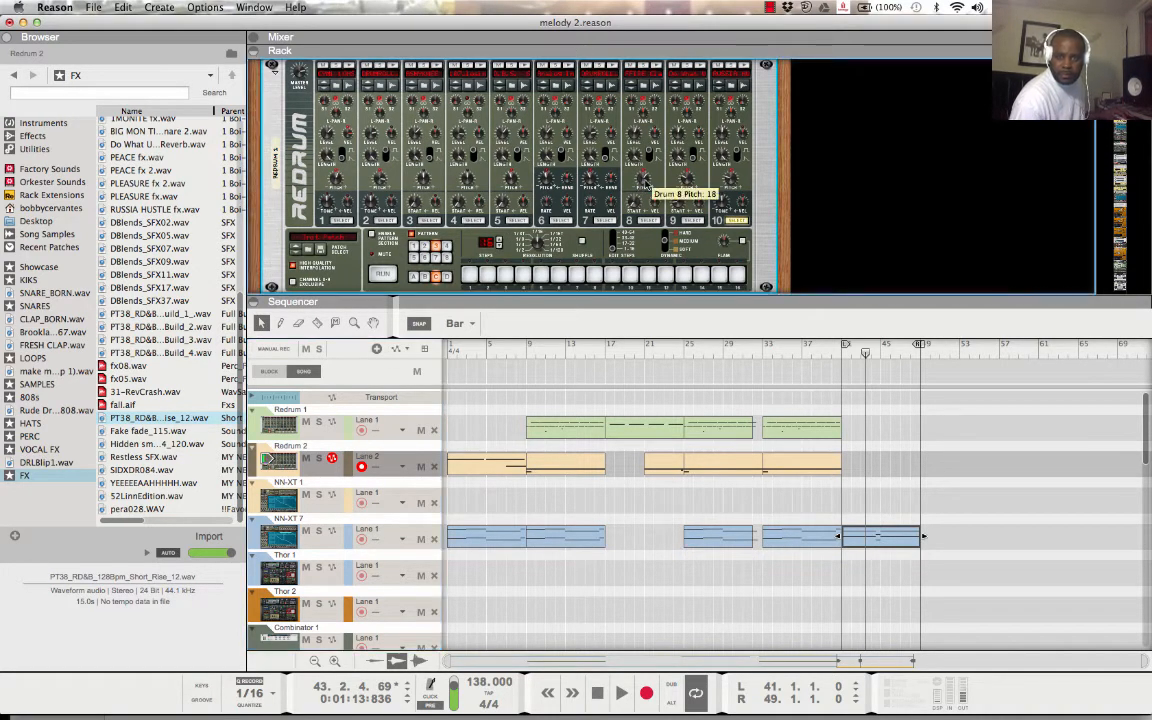
# - Play the closing section from bar 41 with Redrum 2 armed, then stop and return to bar 41
pyautogui.click(843, 352)
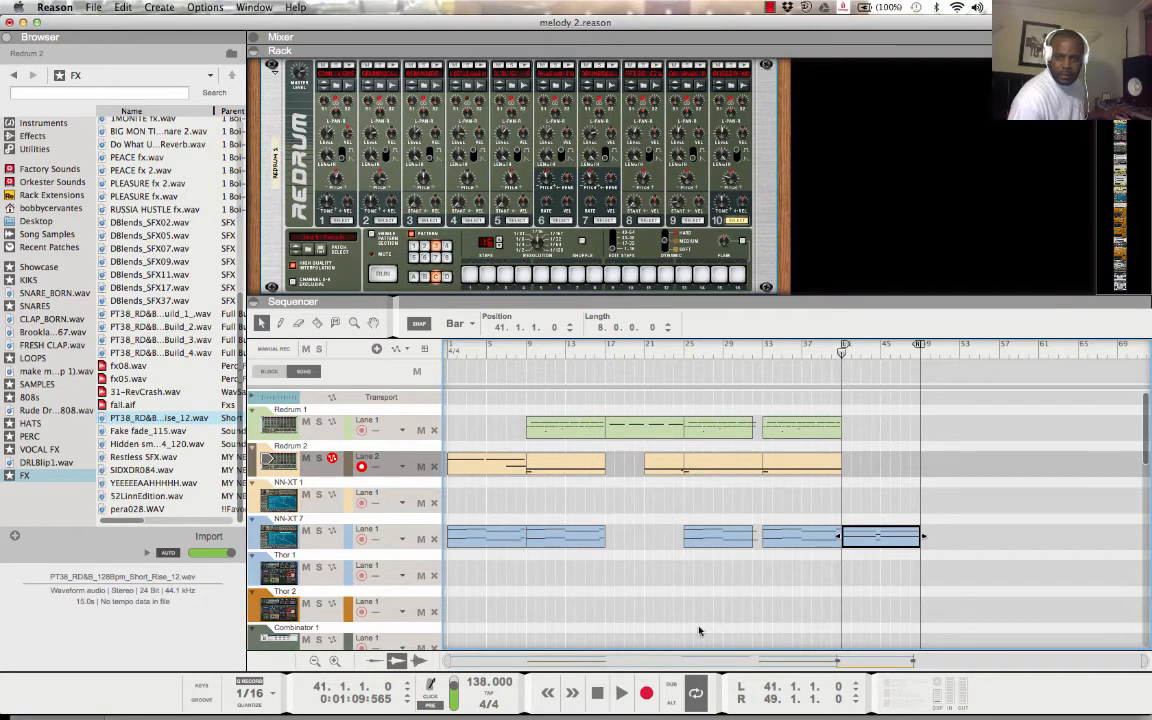
pyautogui.click(621, 692)
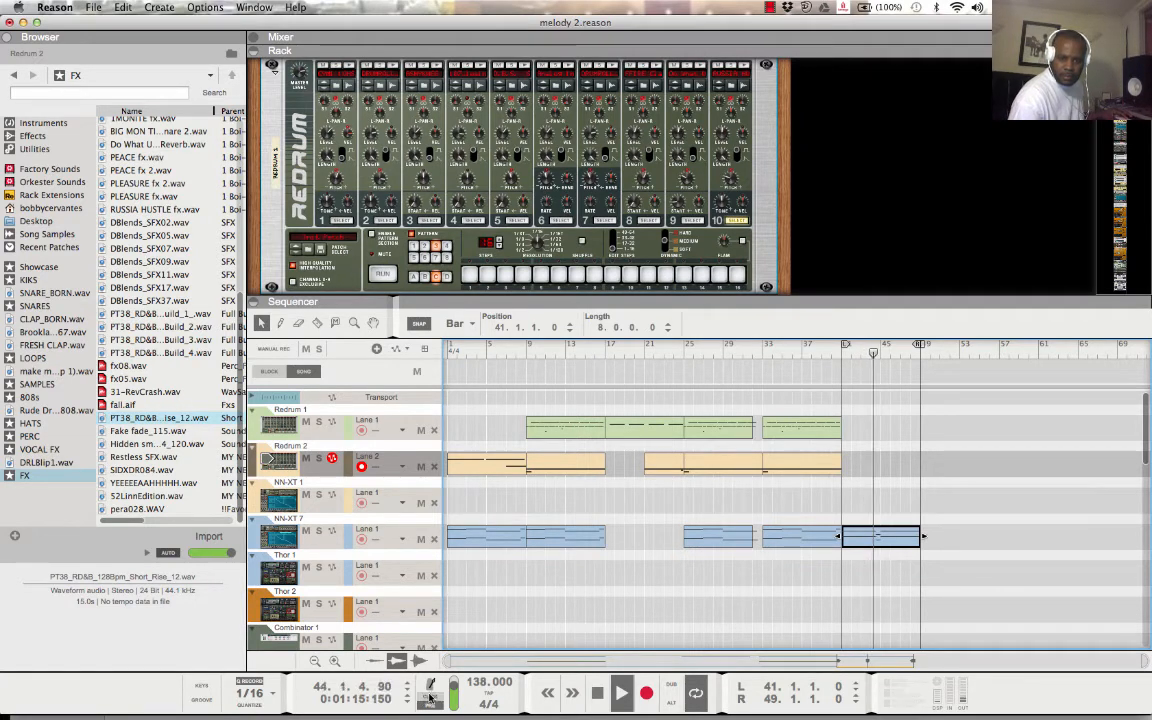
pyautogui.click(642, 180)
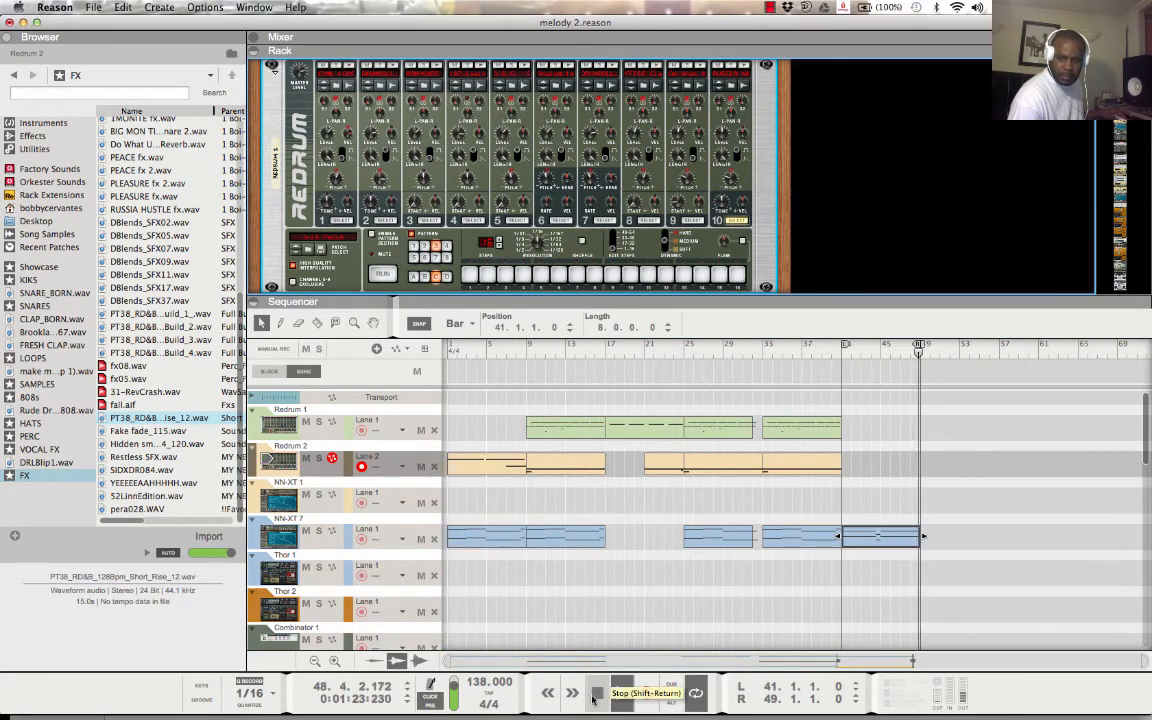
pyautogui.click(596, 694)
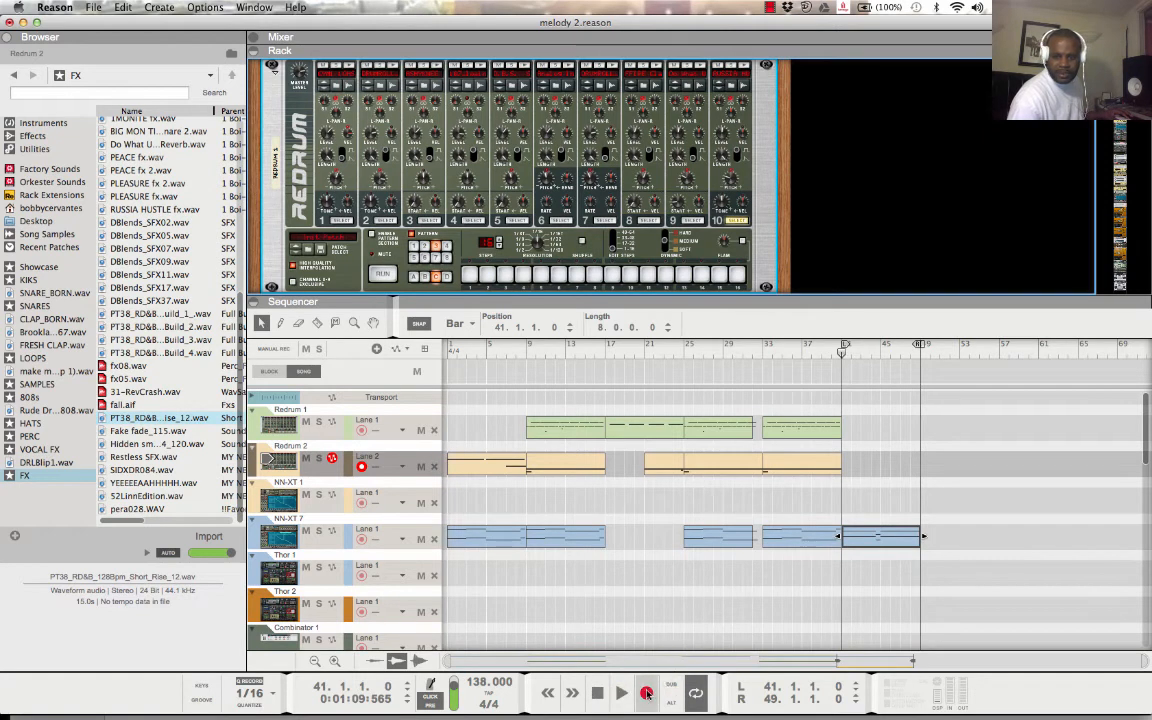
# - Record an eight-bar Redrum 2 part from bar 41, then stop and return the playhead to bar 41
pyautogui.click(646, 694)
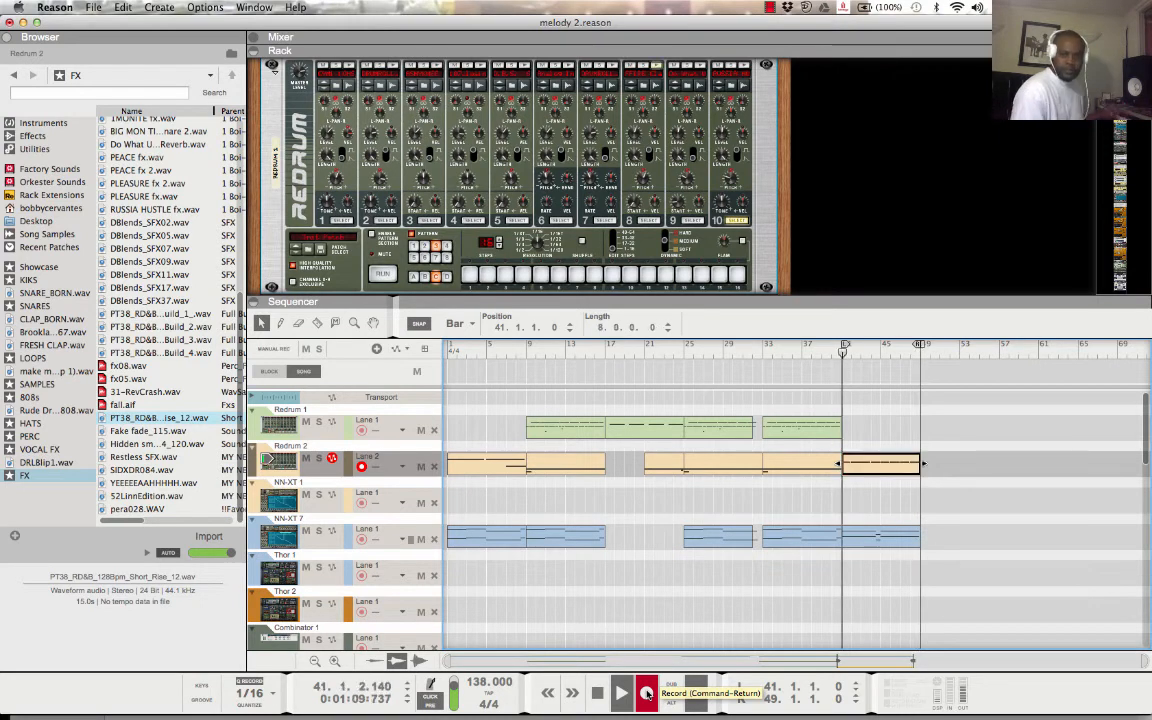
pyautogui.click(647, 693)
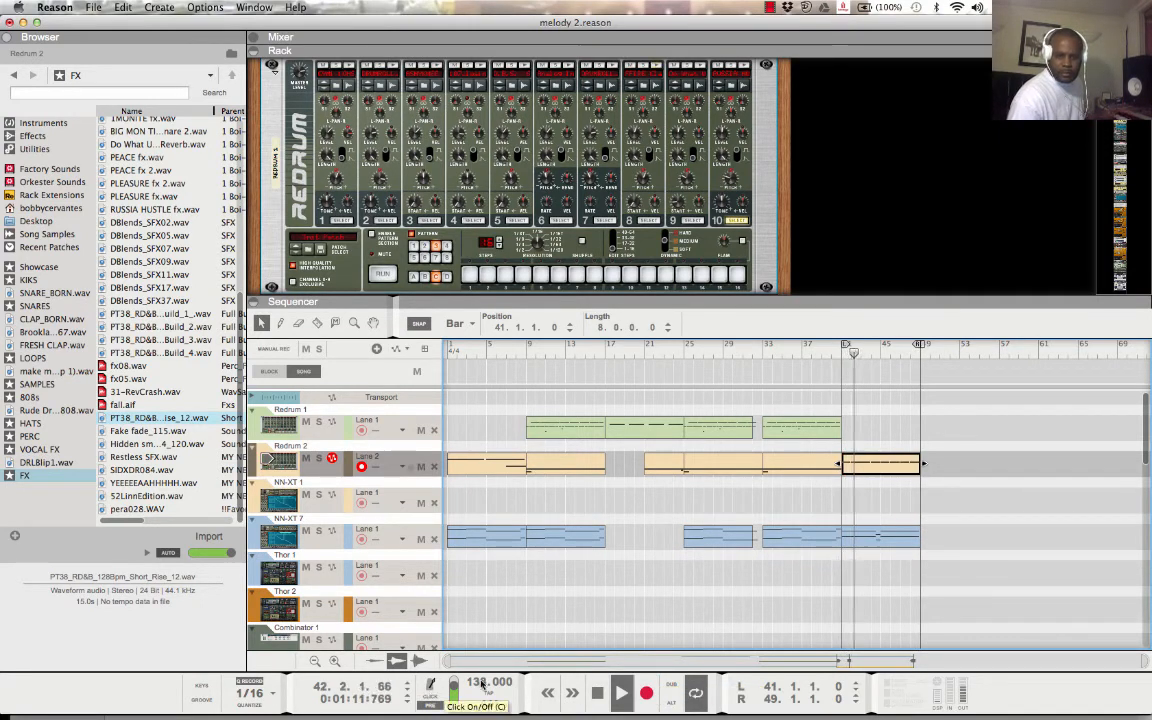
pyautogui.click(595, 693)
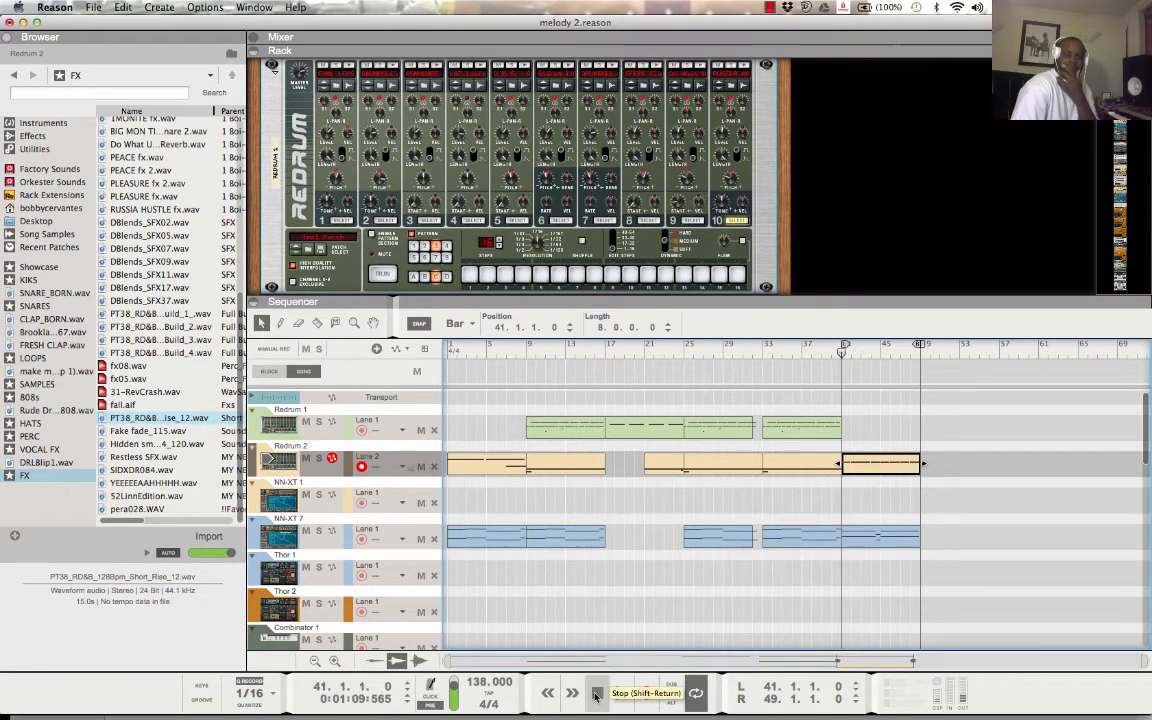
pyautogui.click(595, 693)
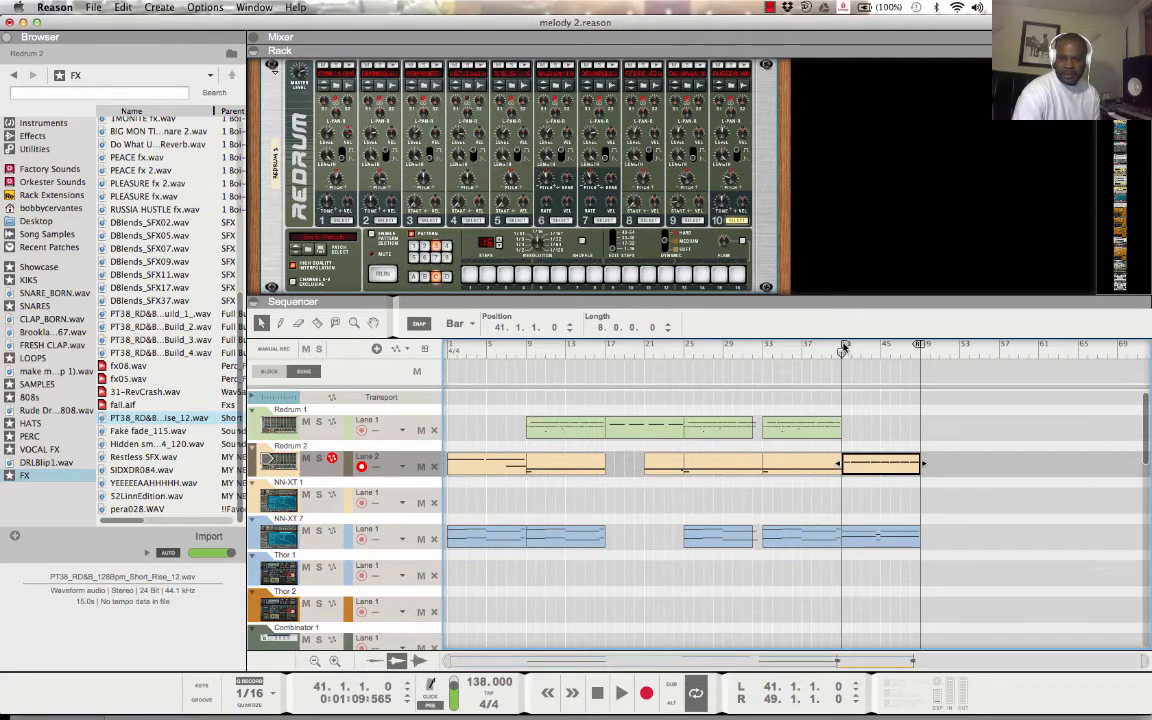
# - Move the left loop locator to bar 33 and play the closing section from bar 41
pyautogui.moveTo(845, 347); pyautogui.dragTo(769, 360)
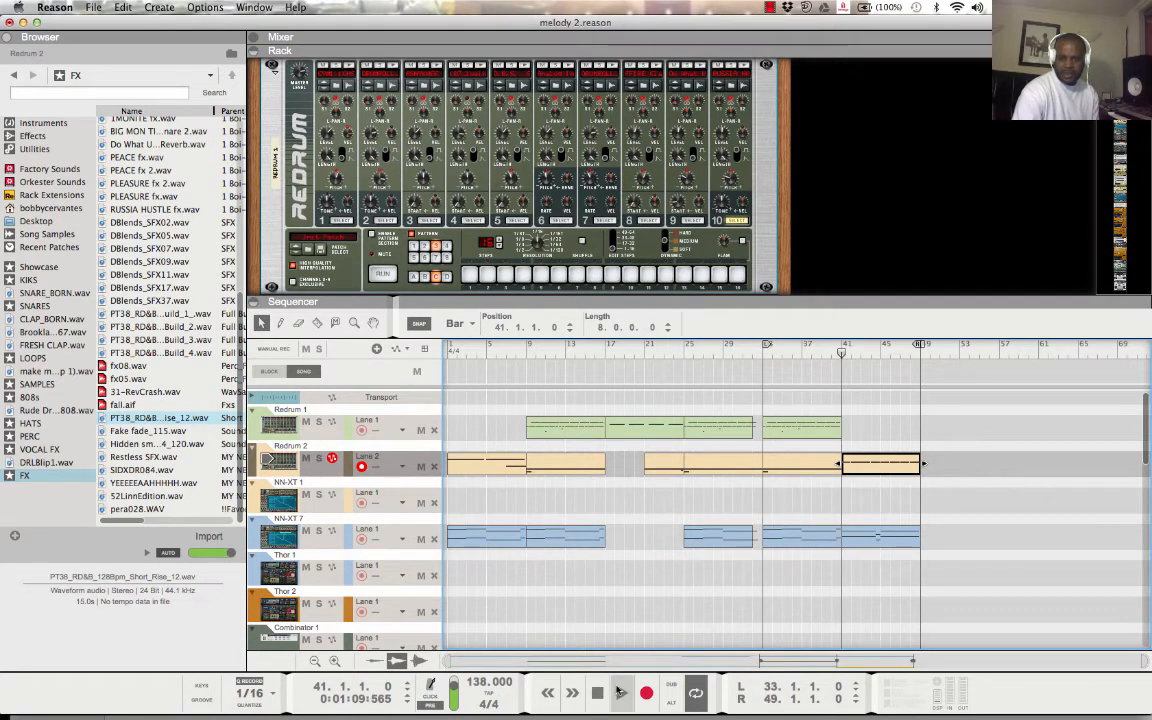
pyautogui.click(619, 692)
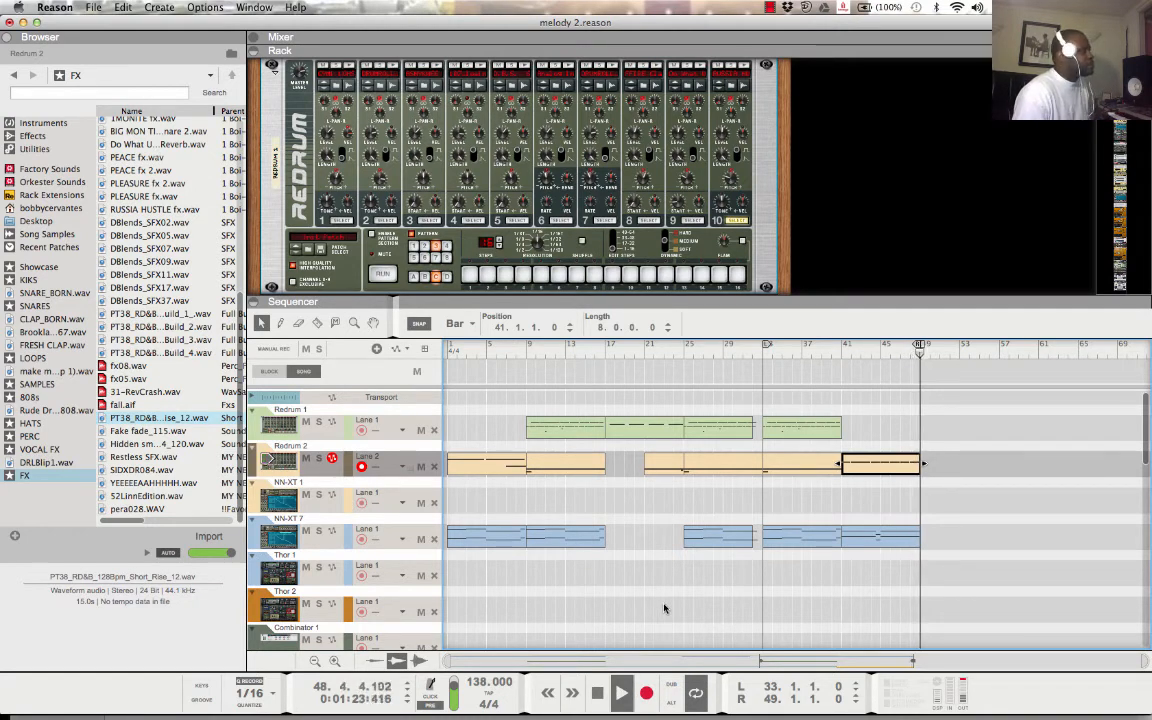
# - Stop playback, move the left loop locator to bar 41 and overdub more Redrum 2 hits onto the closing clip
pyautogui.click(597, 694)
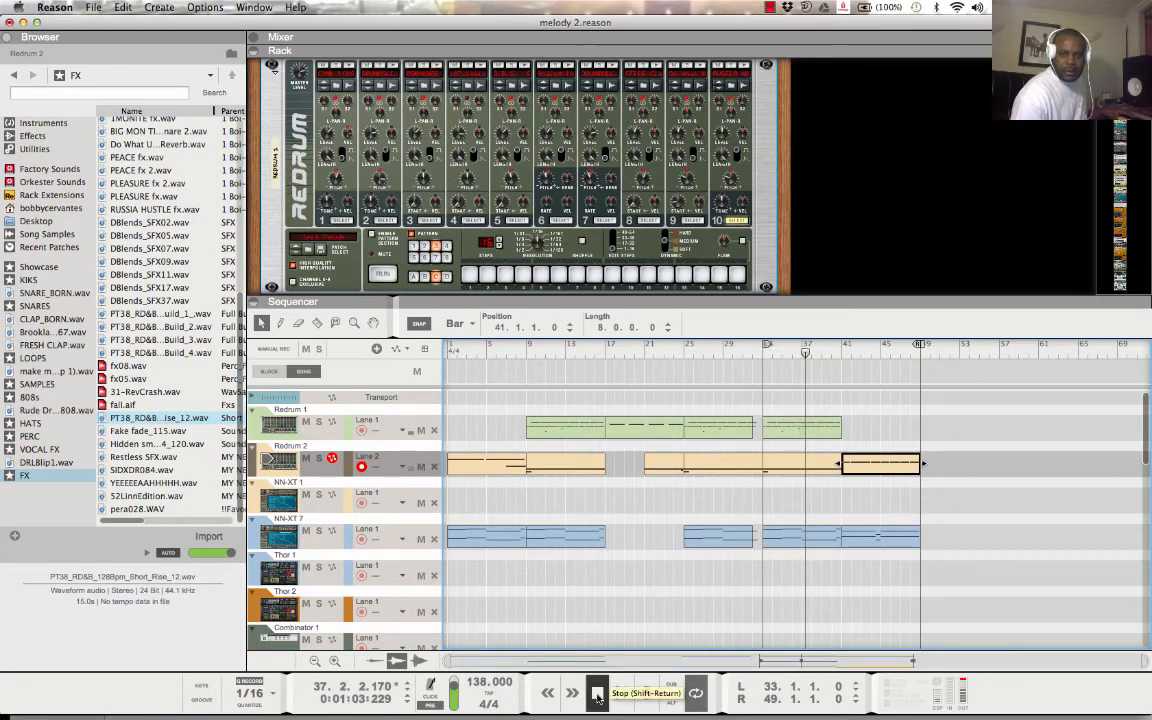
pyautogui.click(341, 510)
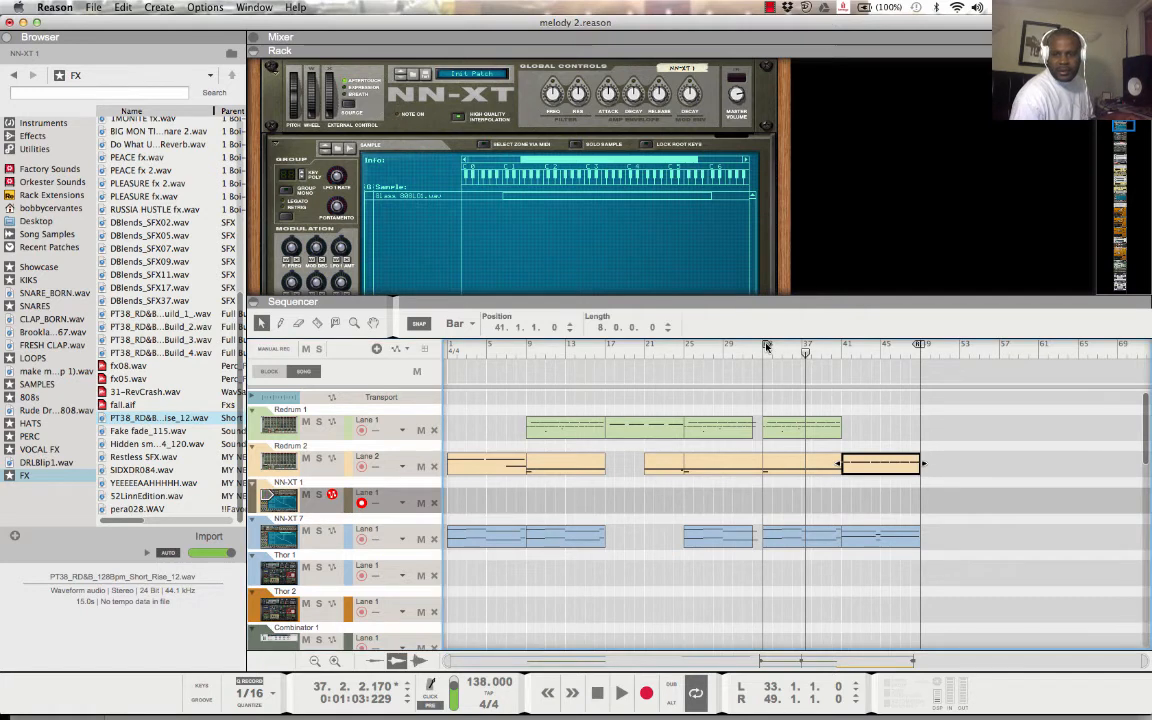
pyautogui.moveTo(767, 346); pyautogui.dragTo(844, 355)
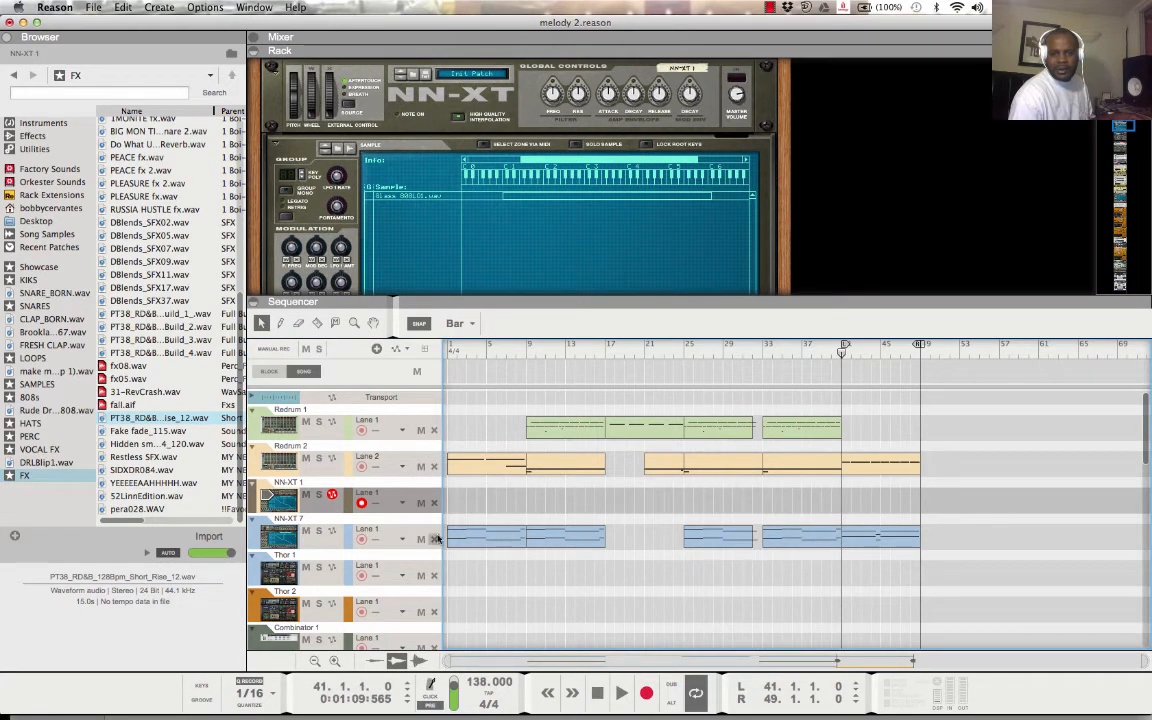
pyautogui.click(340, 468)
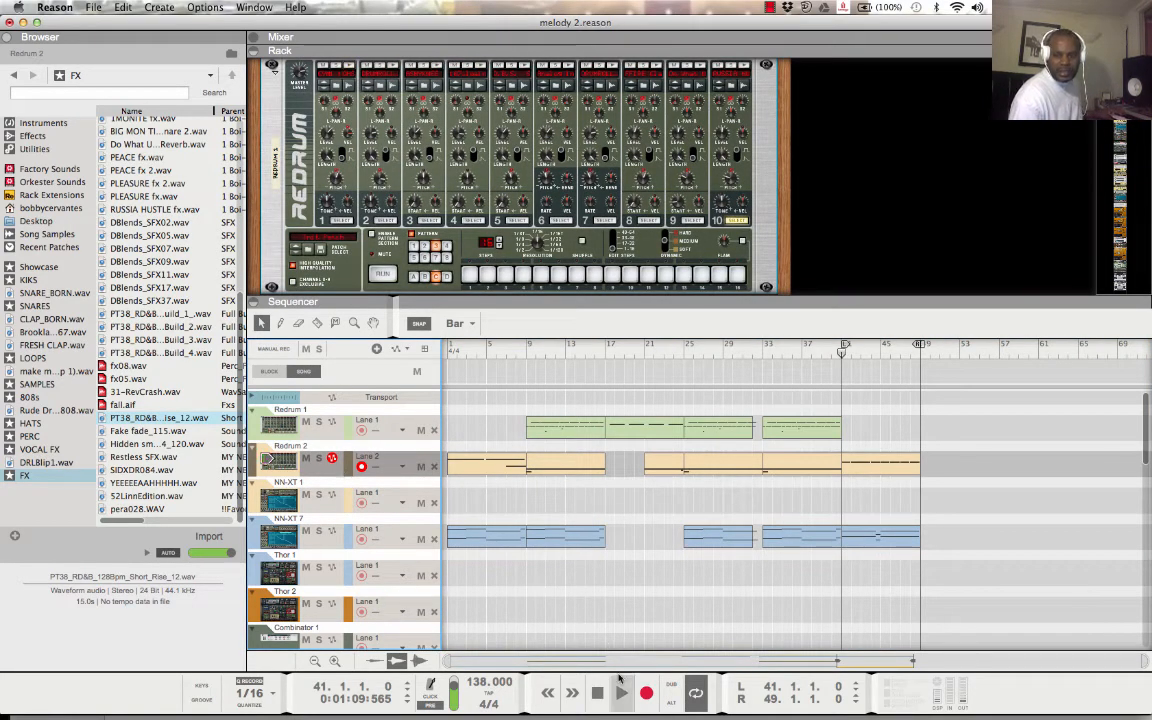
pyautogui.click(646, 697)
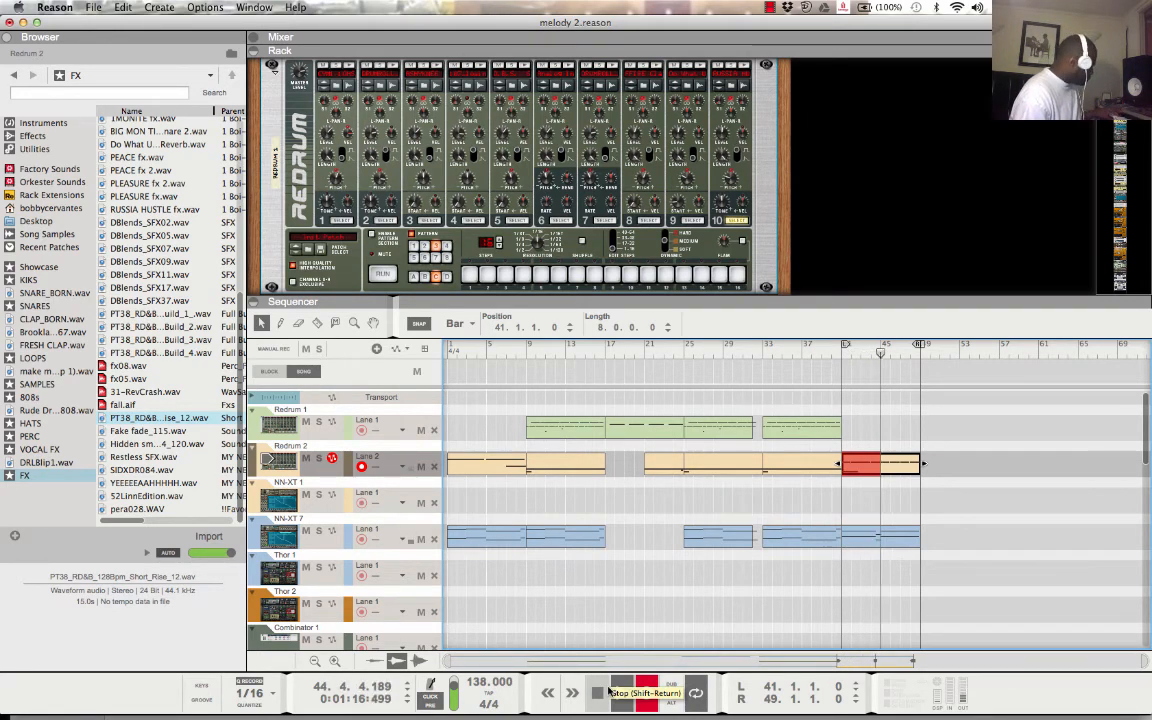
pyautogui.click(644, 693)
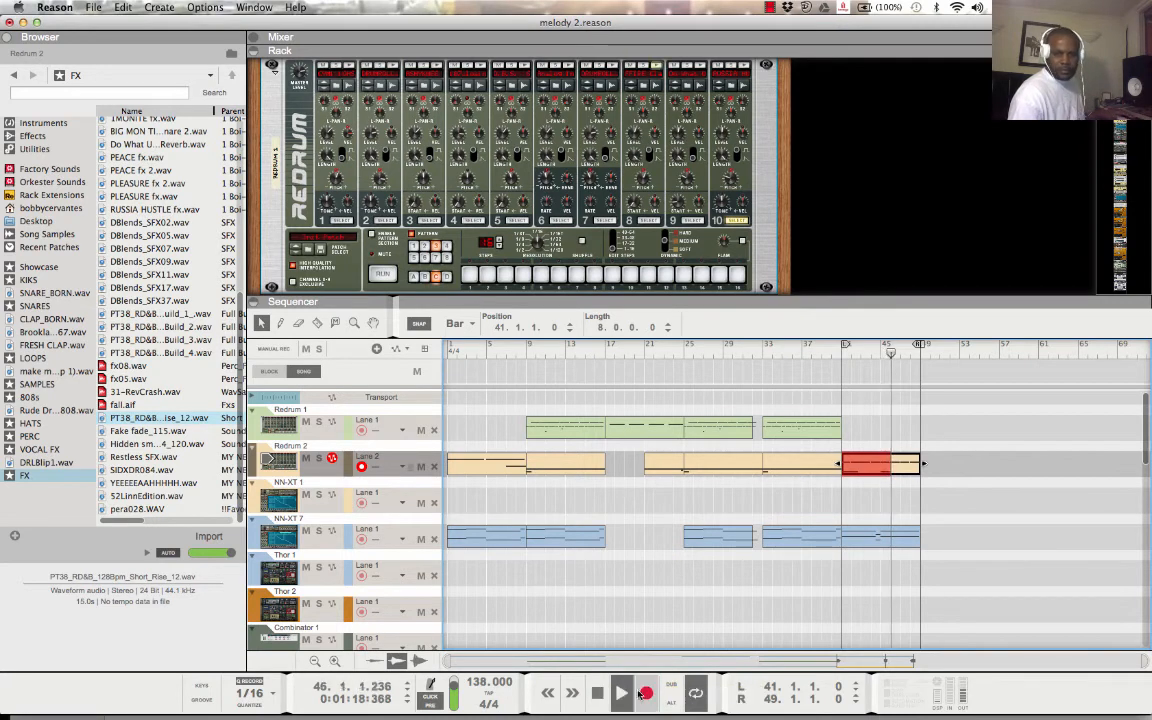
pyautogui.click(597, 693)
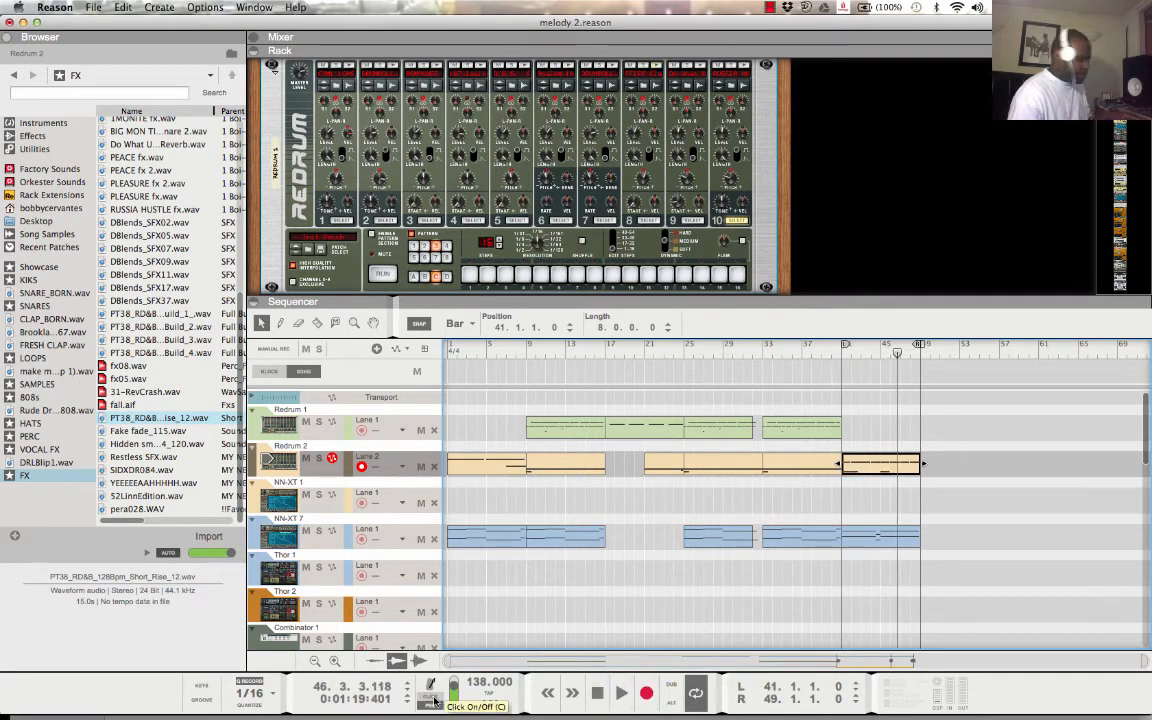
# - Record an eight-bar NN-XT 1 part from bar 41 to bar 49, discarding the short false take
pyautogui.click(343, 510)
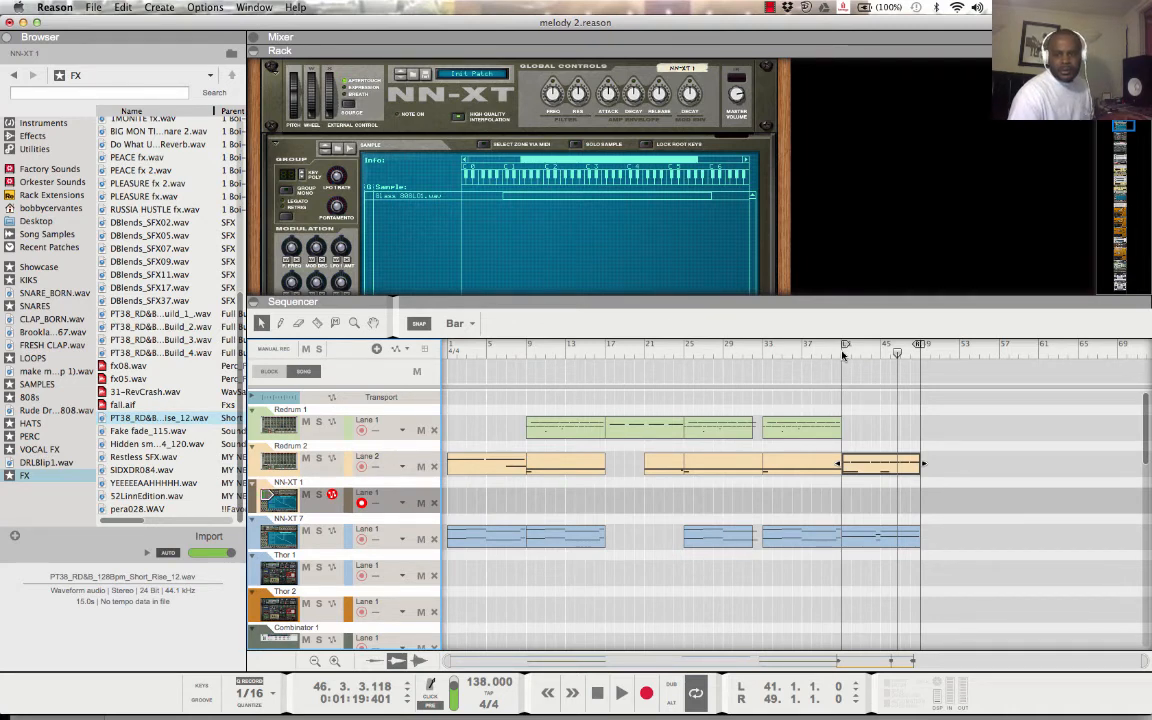
pyautogui.click(845, 347)
pyautogui.click(622, 692)
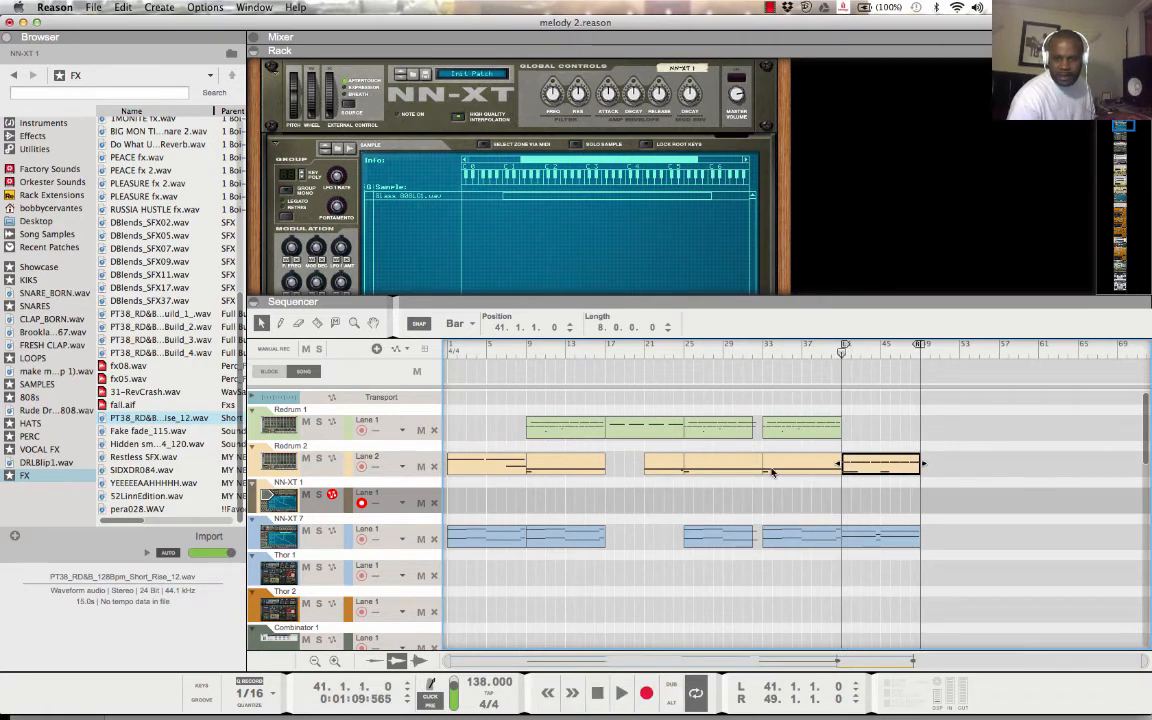
pyautogui.click(643, 699)
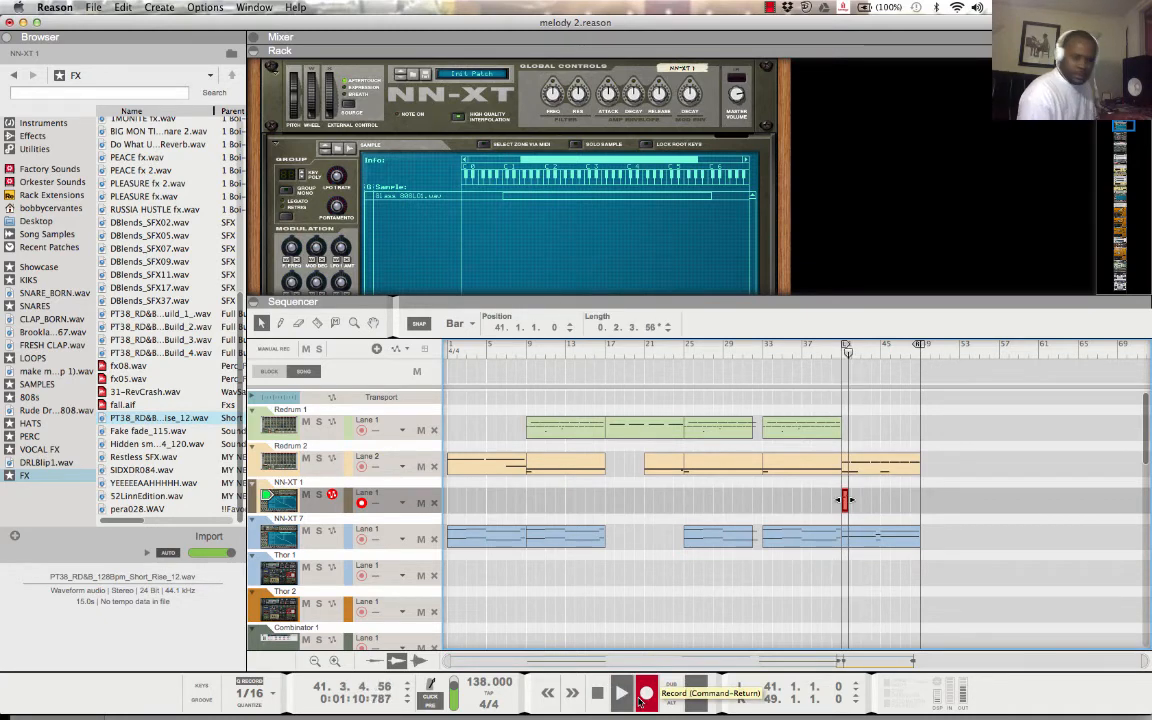
pyautogui.press('Delete')
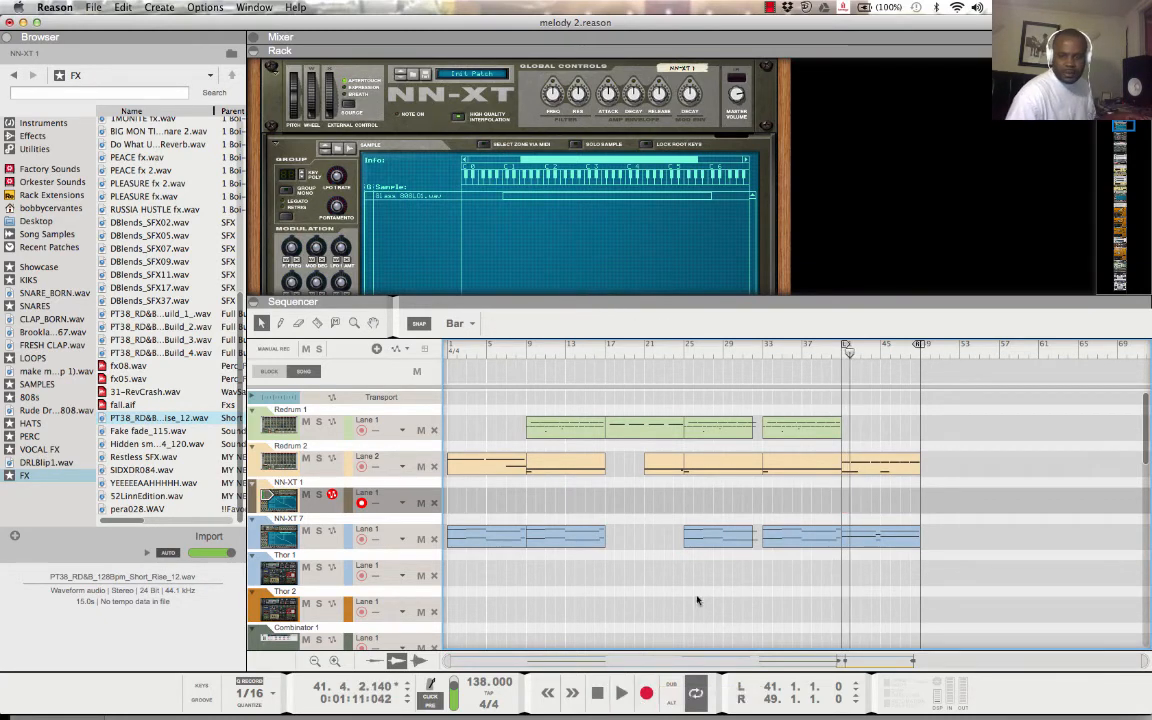
pyautogui.click(843, 357)
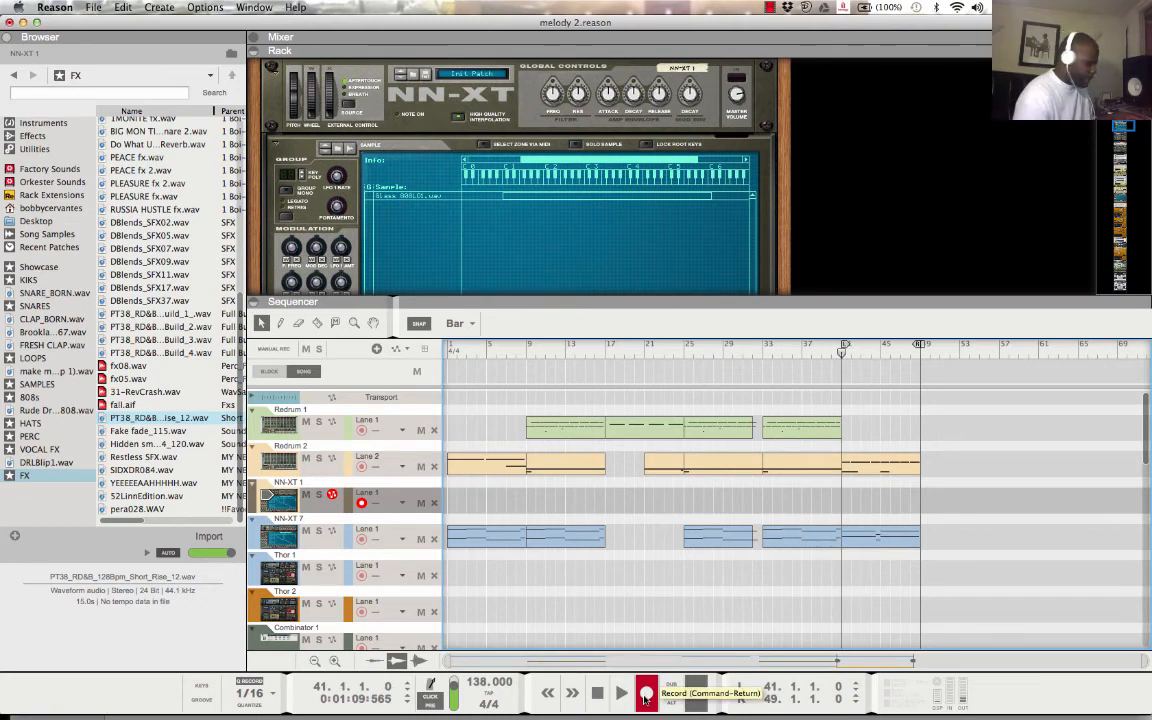
pyautogui.click(646, 700)
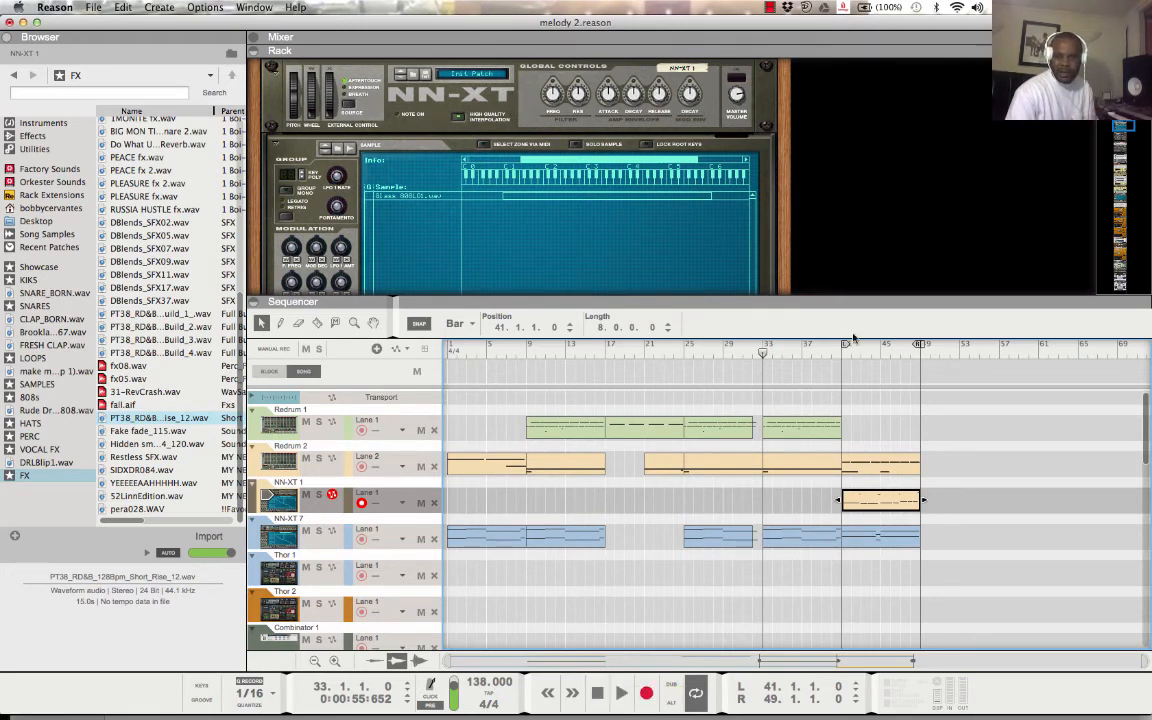
# - Move the left loop locator to bar 1 and play the whole arrangement from the beginning
pyautogui.moveTo(846, 348); pyautogui.dragTo(326, 402)
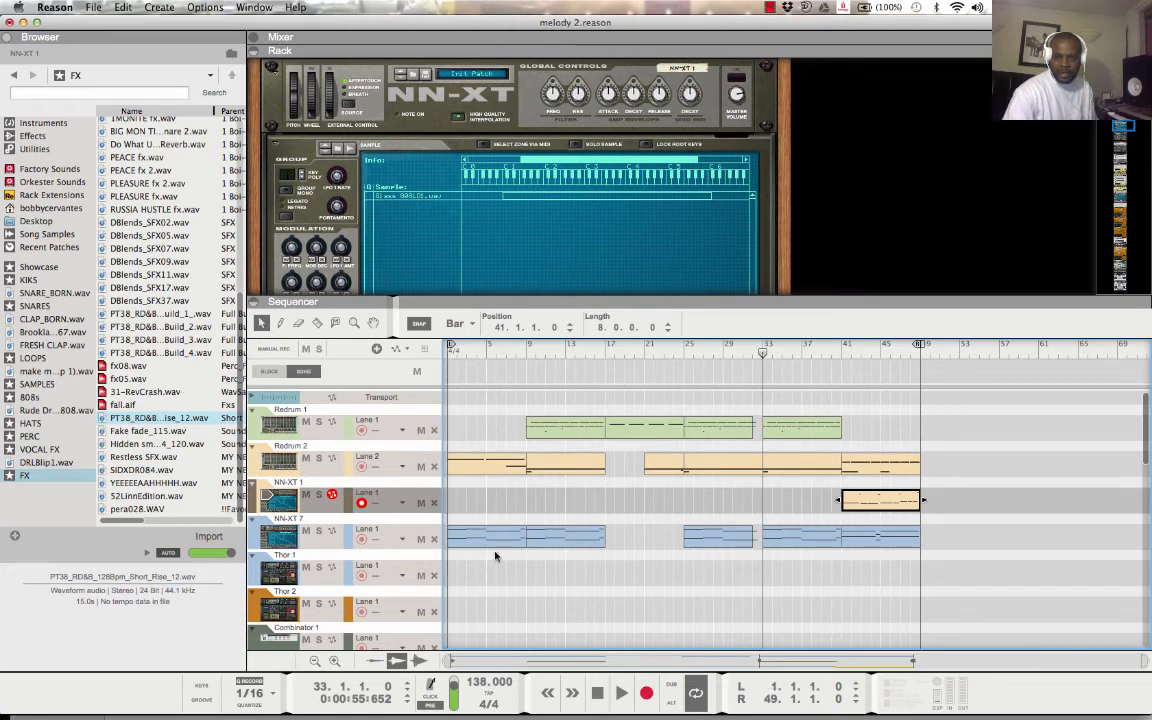
pyautogui.click(596, 694)
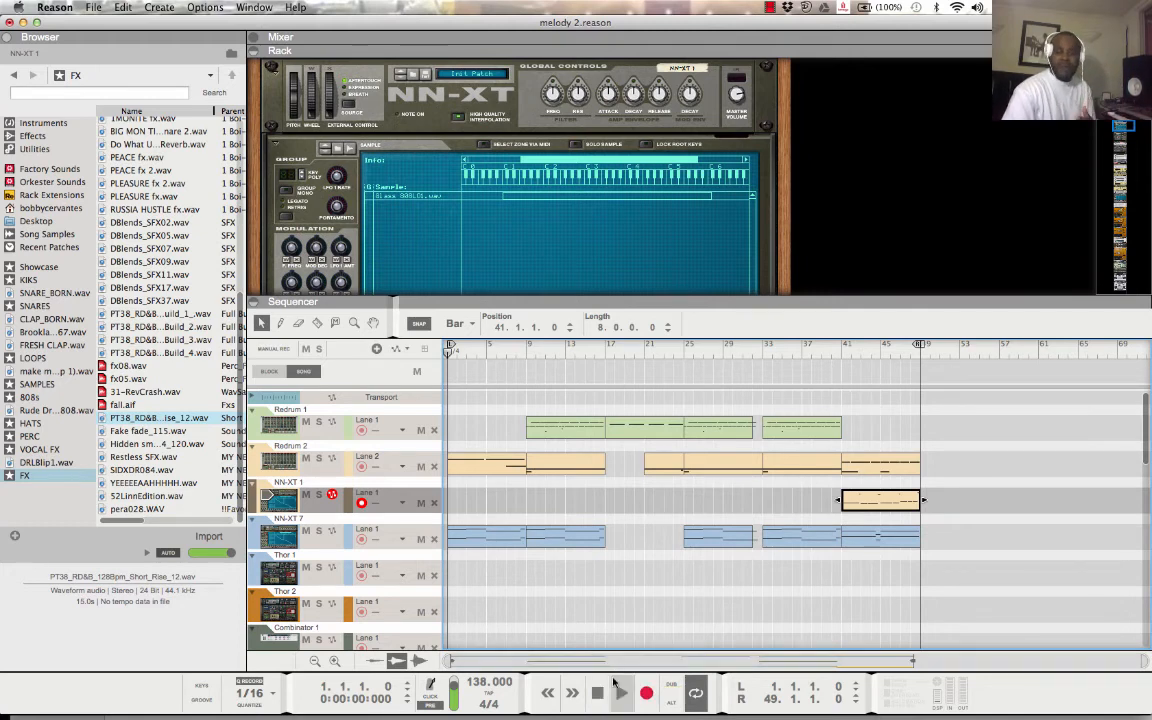
pyautogui.click(622, 692)
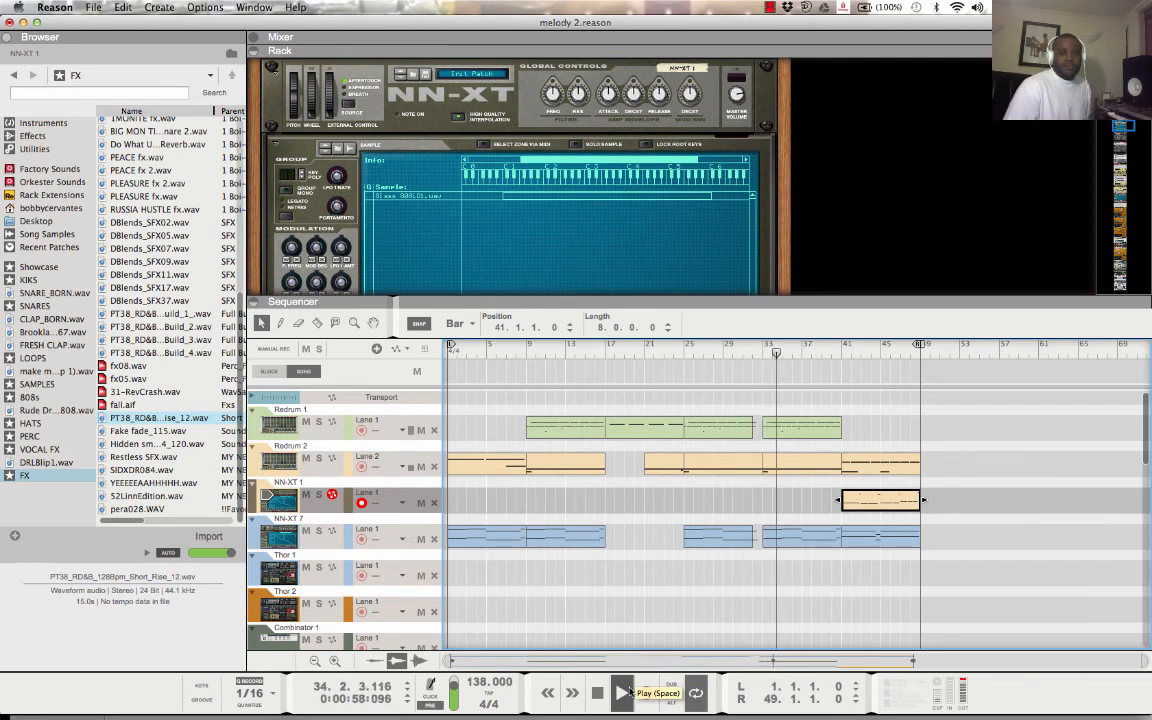
# - Shorten the Redrum 1 clip starting at bar 33 to seven bars by trimming its end to bar 40
pyautogui.click(841, 428)
pyautogui.moveTo(843, 427); pyautogui.dragTo(832, 427)
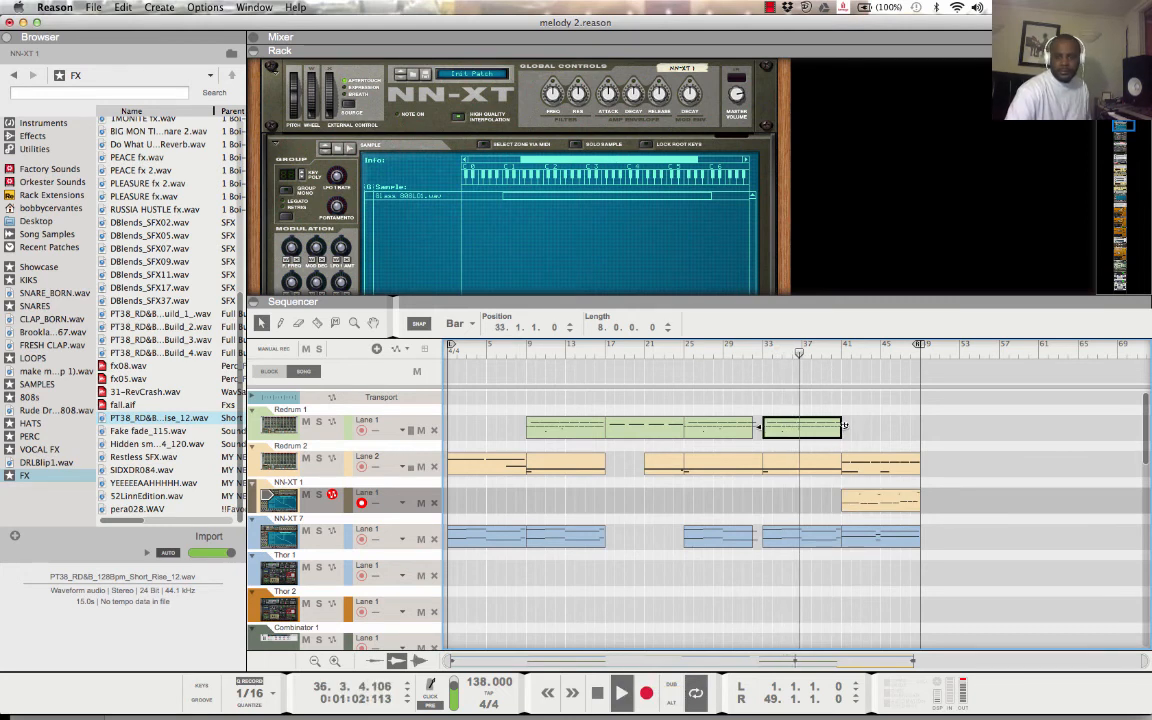
# - Select the Redrum 2 track, move the left loop locator to bar 33 and deselect the trimmed Redrum 1 clip
pyautogui.click(350, 470)
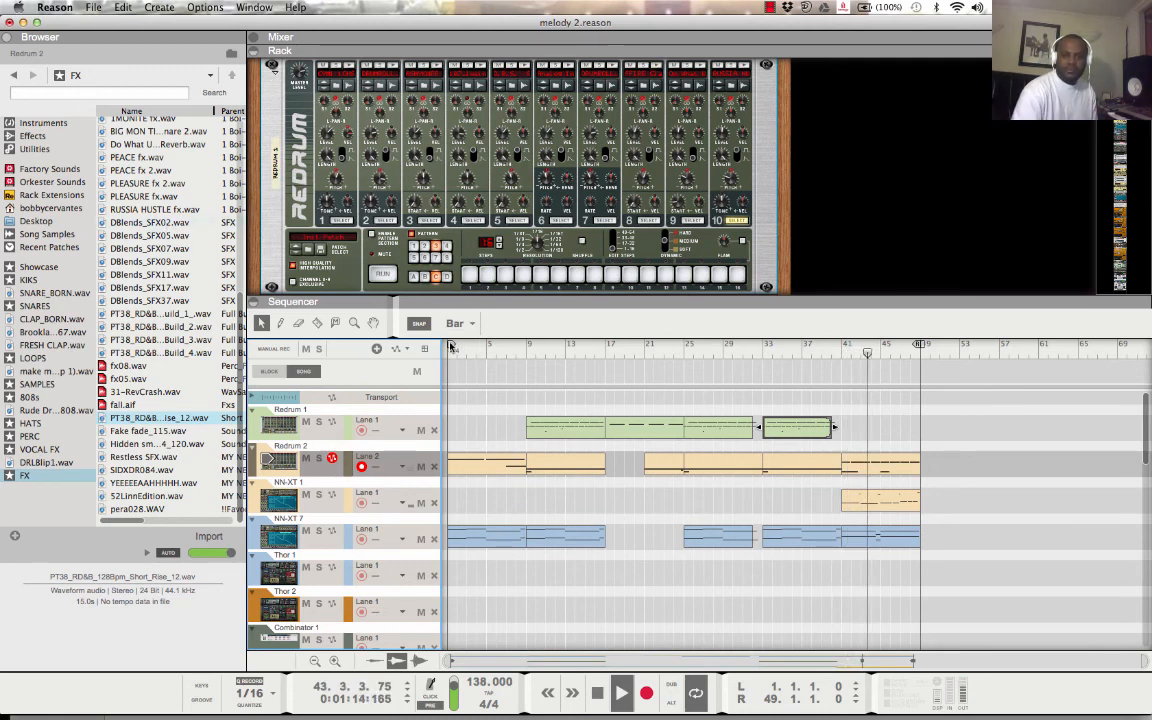
pyautogui.moveTo(451, 345); pyautogui.dragTo(764, 373)
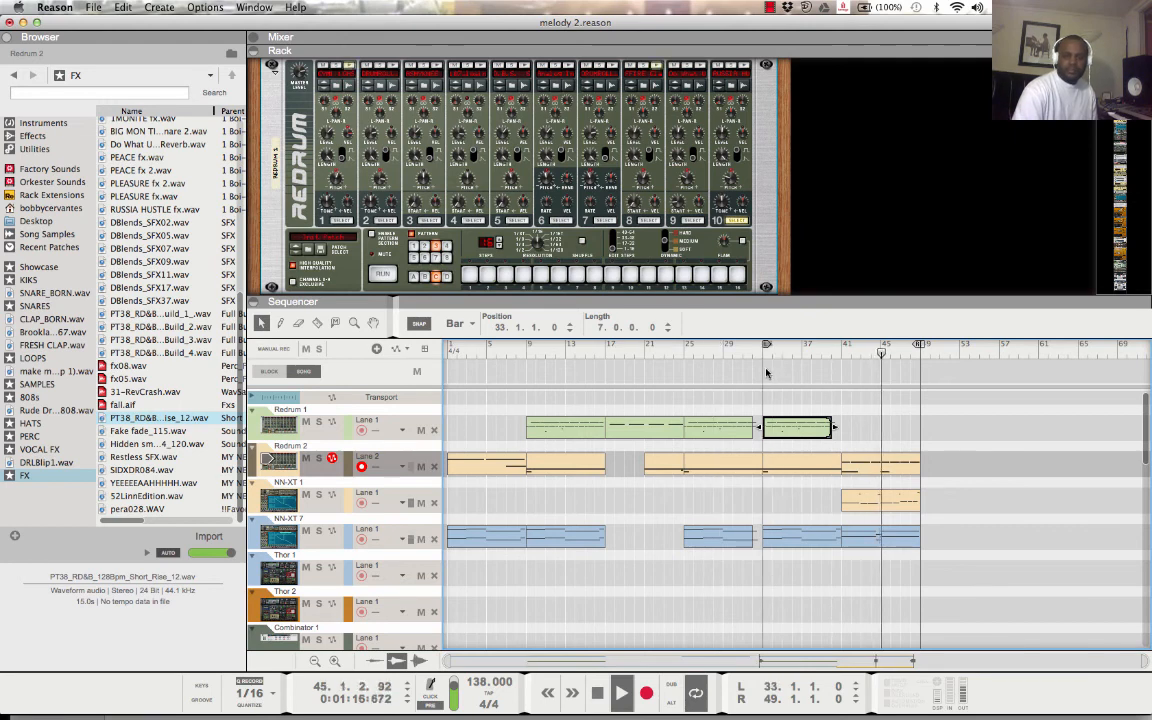
pyautogui.click(842, 407)
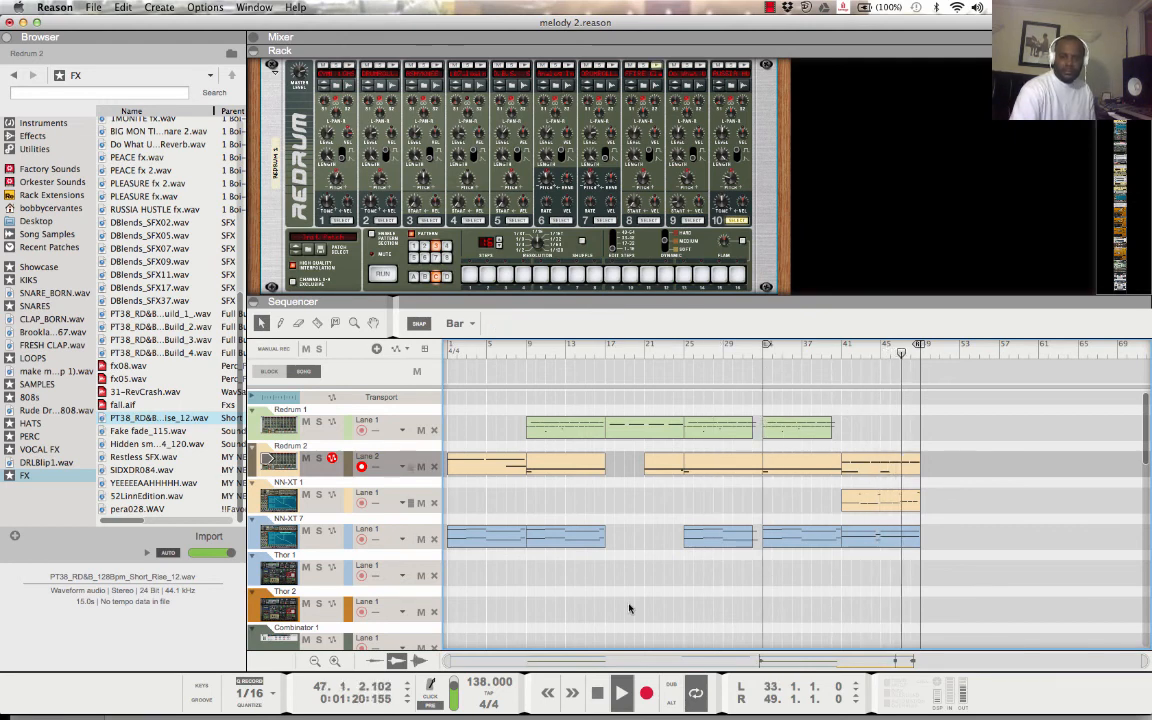